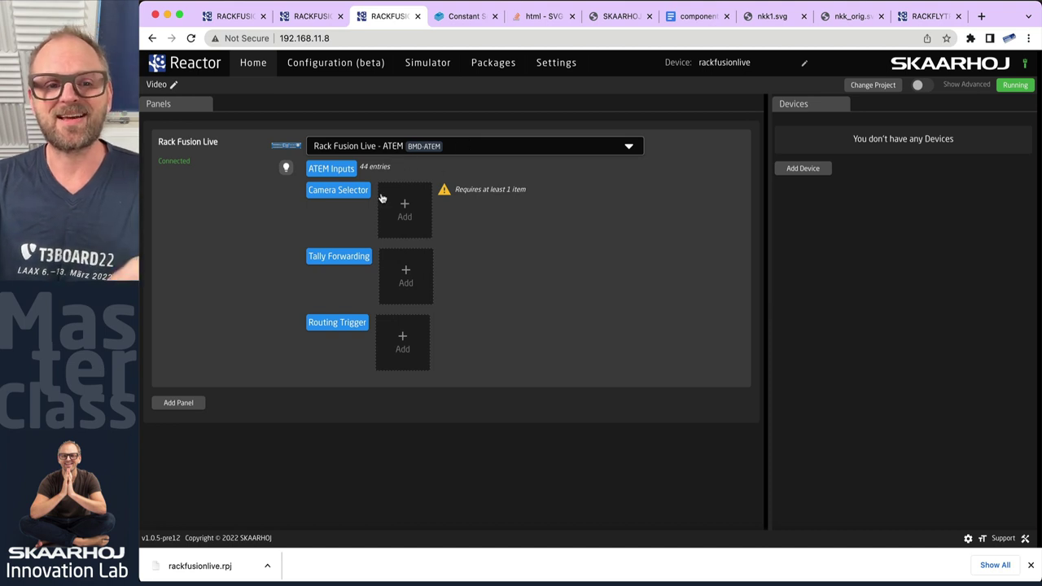
# Step: Check which devices can be added to the Camera Selector, both from the device collection and by network discovery
pyautogui.click(404, 204)
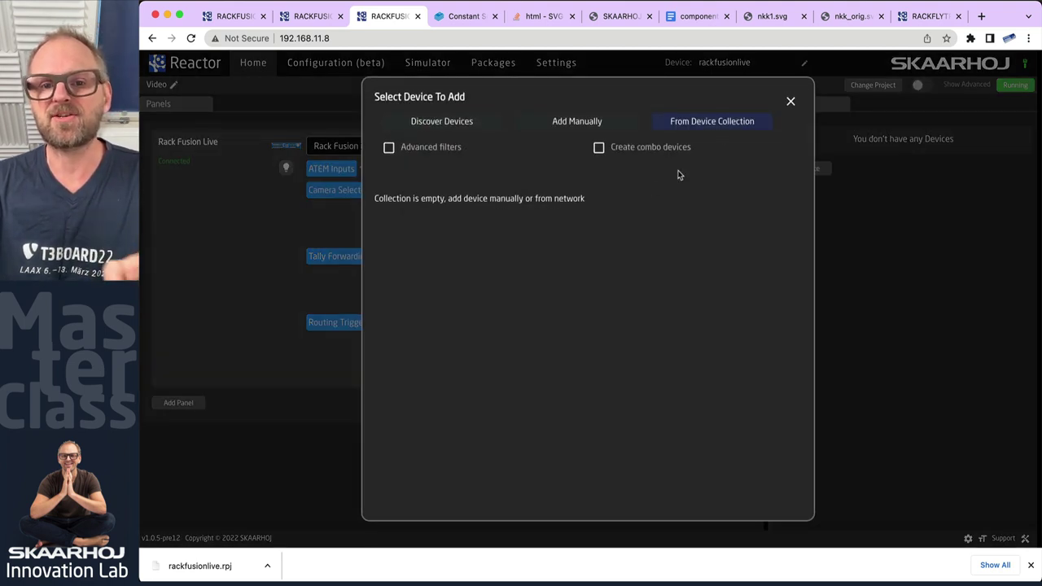
pyautogui.click(439, 123)
pyautogui.click(790, 101)
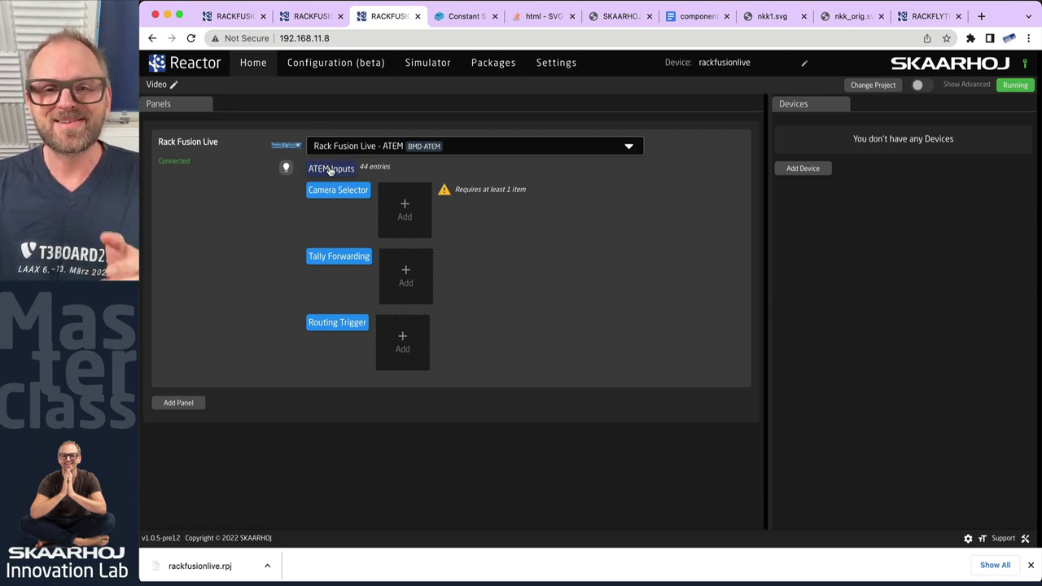
# Step: Try the vMix, Generic MIDI Control, Raw Panel, Sony and Local - Boot Screen configurations on the Rack Fusion Live panel
pyautogui.click(483, 147)
pyautogui.click(393, 195)
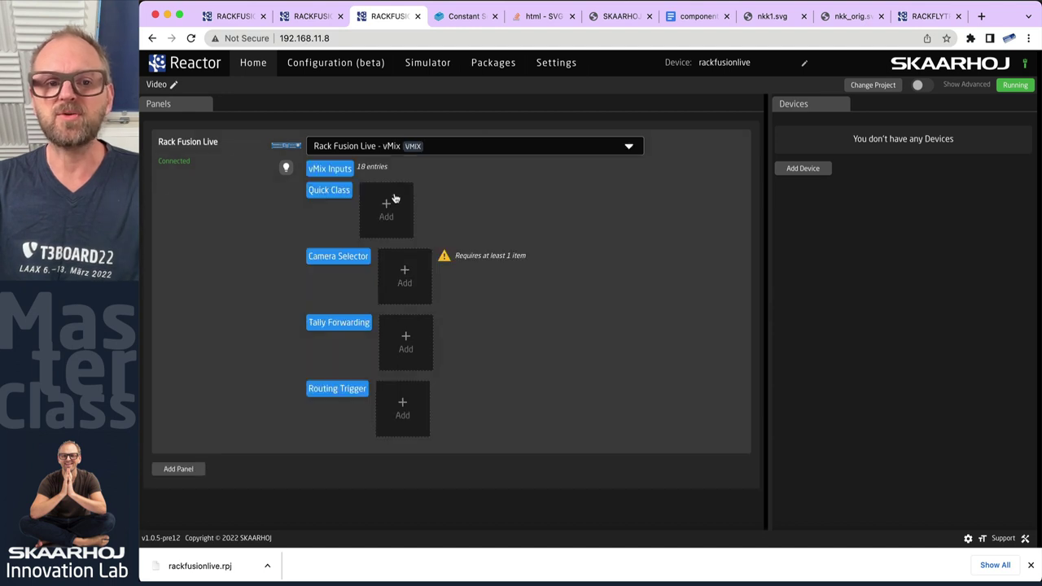
pyautogui.click(390, 145)
pyautogui.click(394, 208)
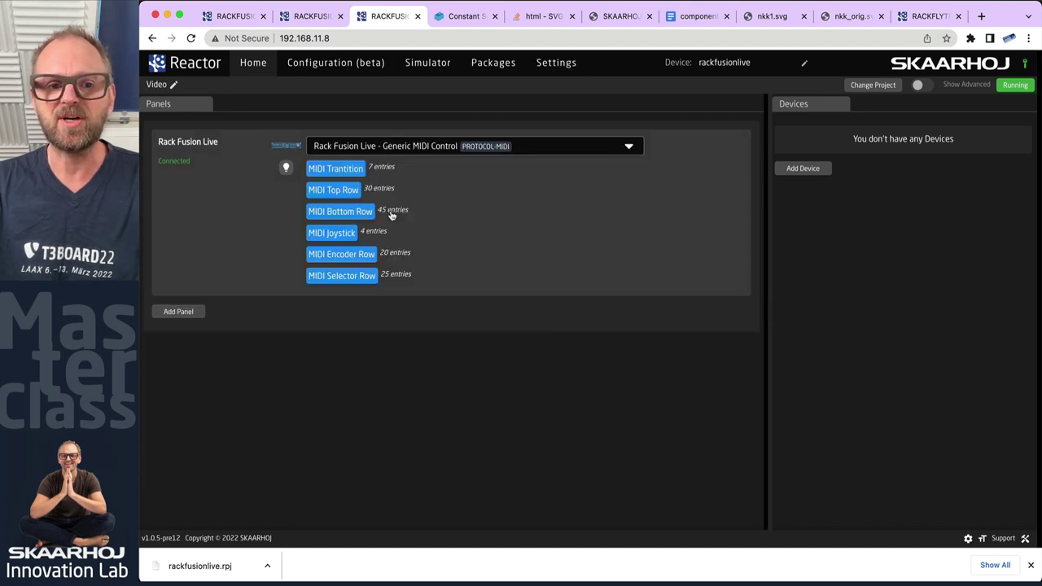
pyautogui.click(414, 145)
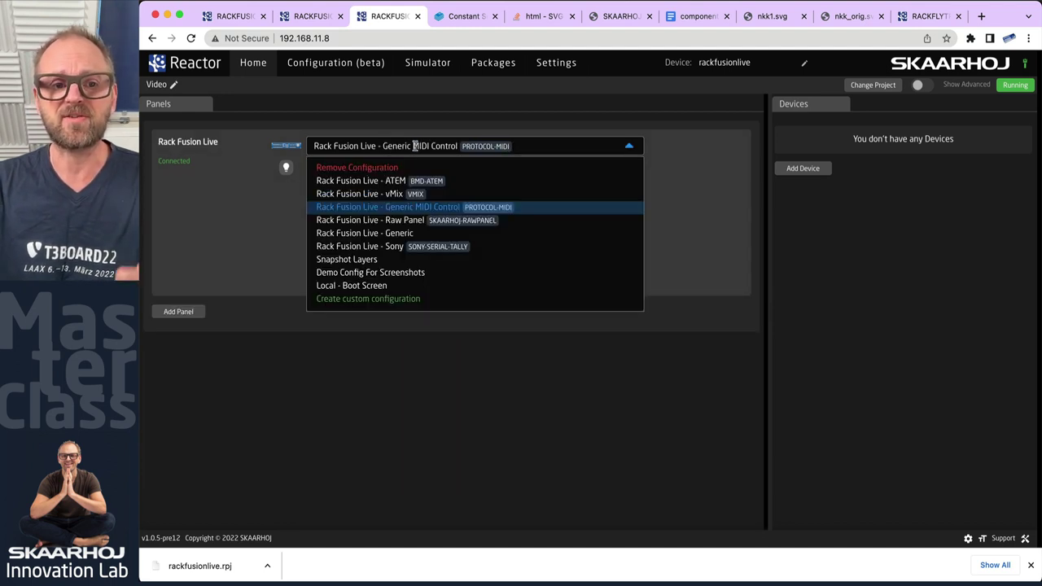
pyautogui.click(403, 221)
pyautogui.click(405, 145)
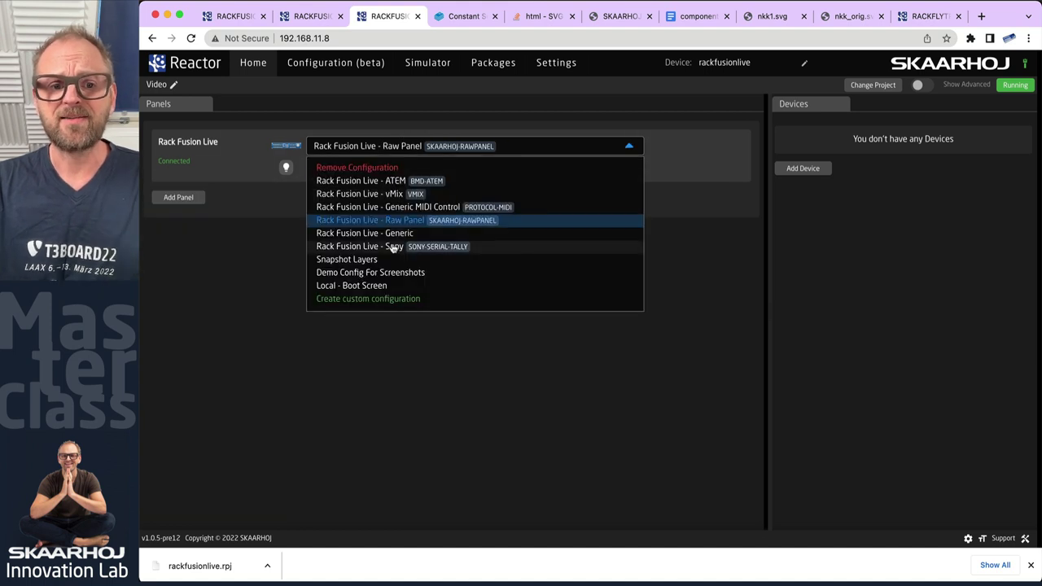
pyautogui.click(396, 245)
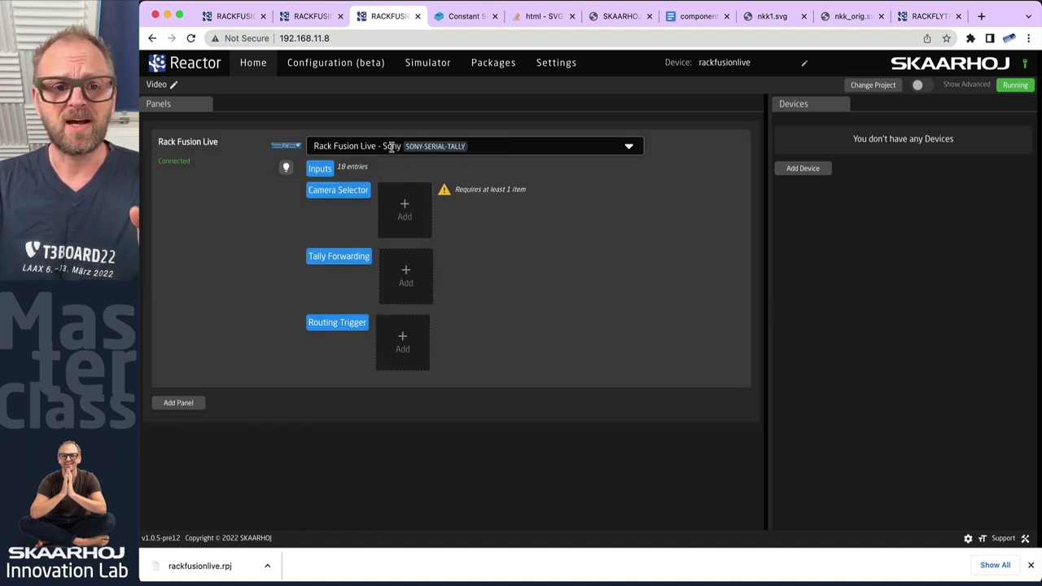
pyautogui.click(491, 144)
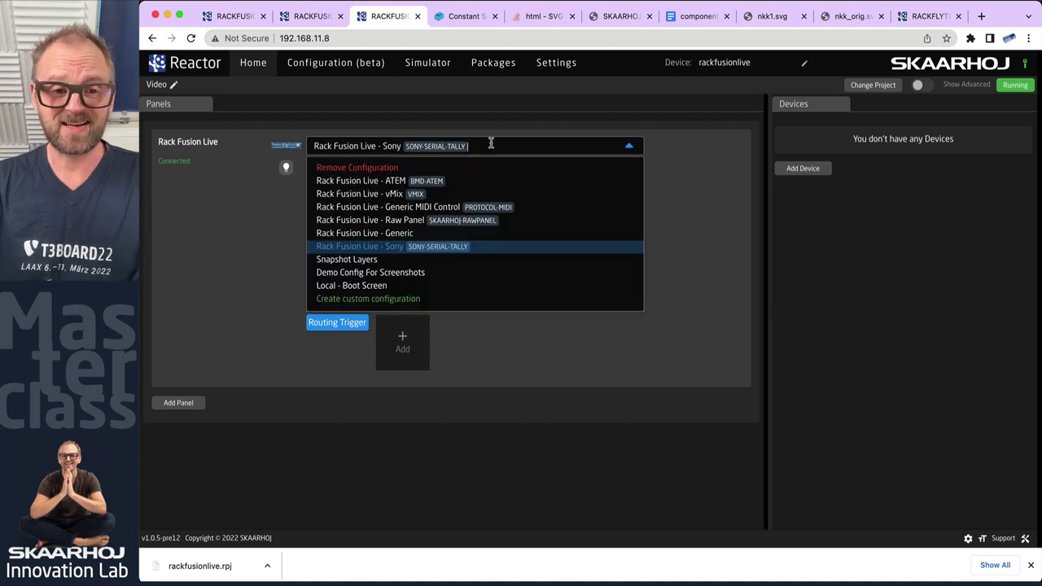
pyautogui.click(367, 285)
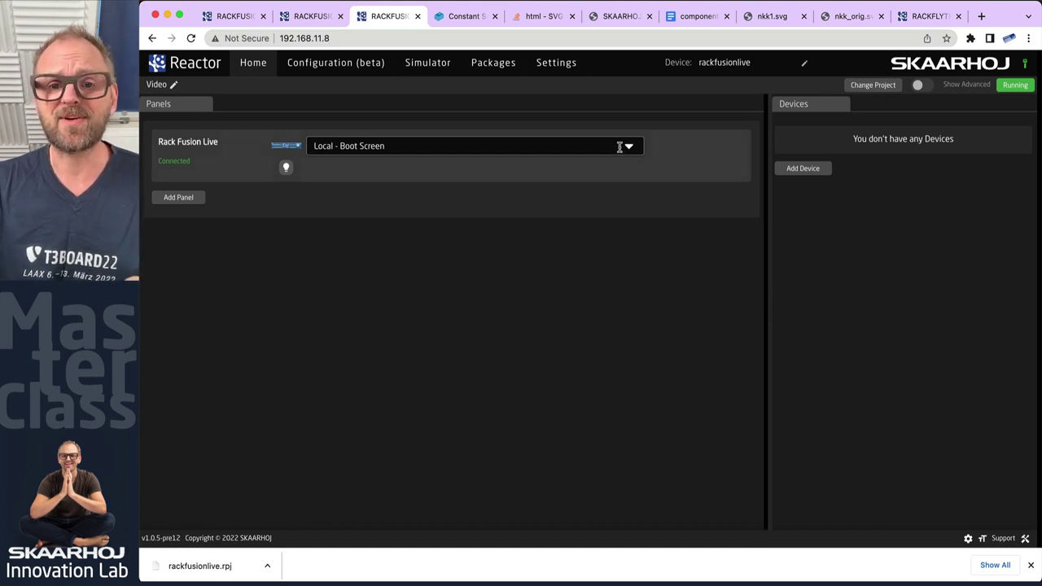
# Step: Create a custom configuration named RackFusion for the Rack Fusion Live panel
pyautogui.click(619, 146)
pyautogui.click(379, 302)
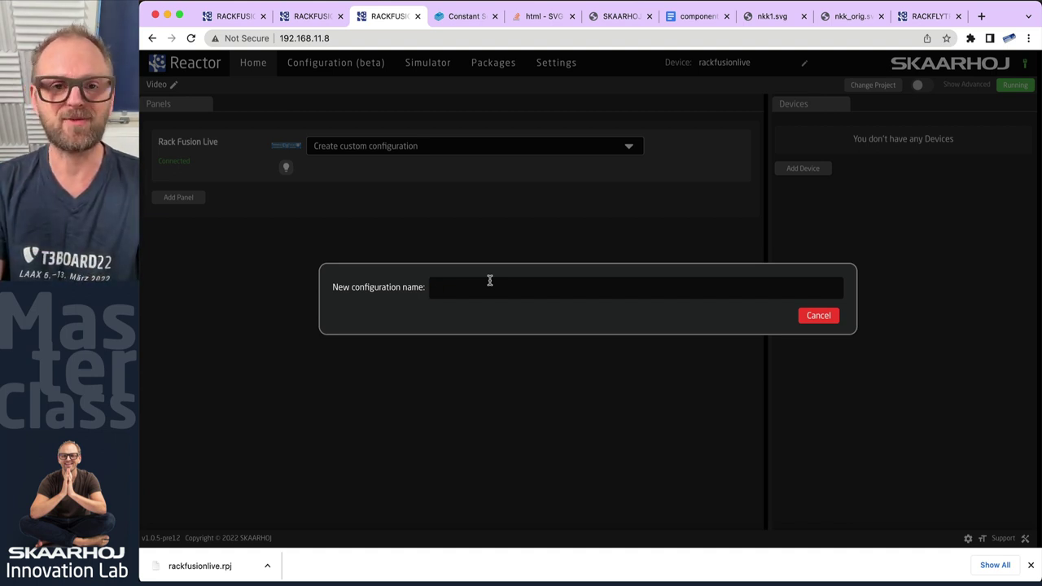
pyautogui.write('Ra')
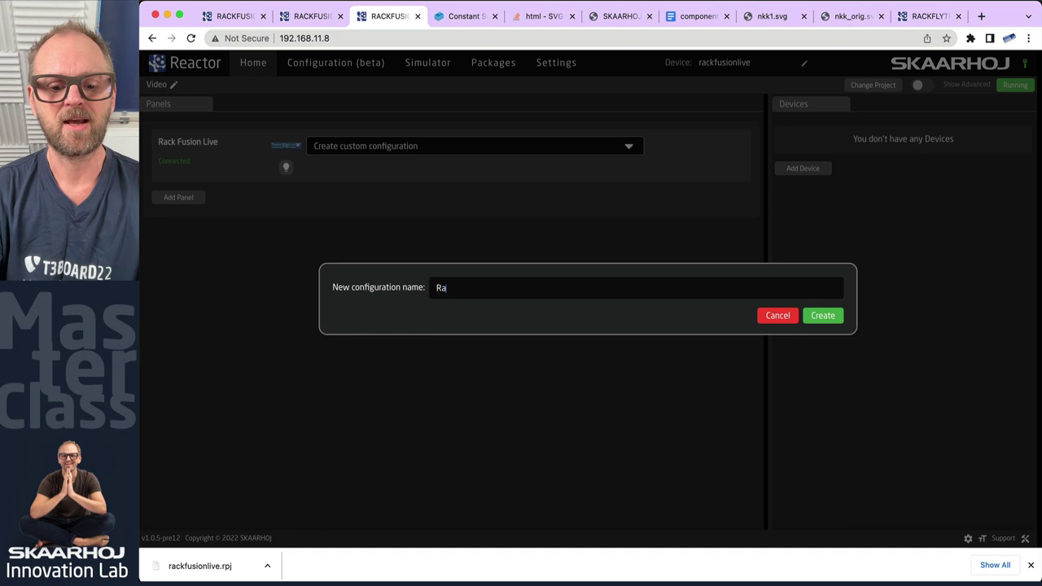
pyautogui.write('ckFusion')
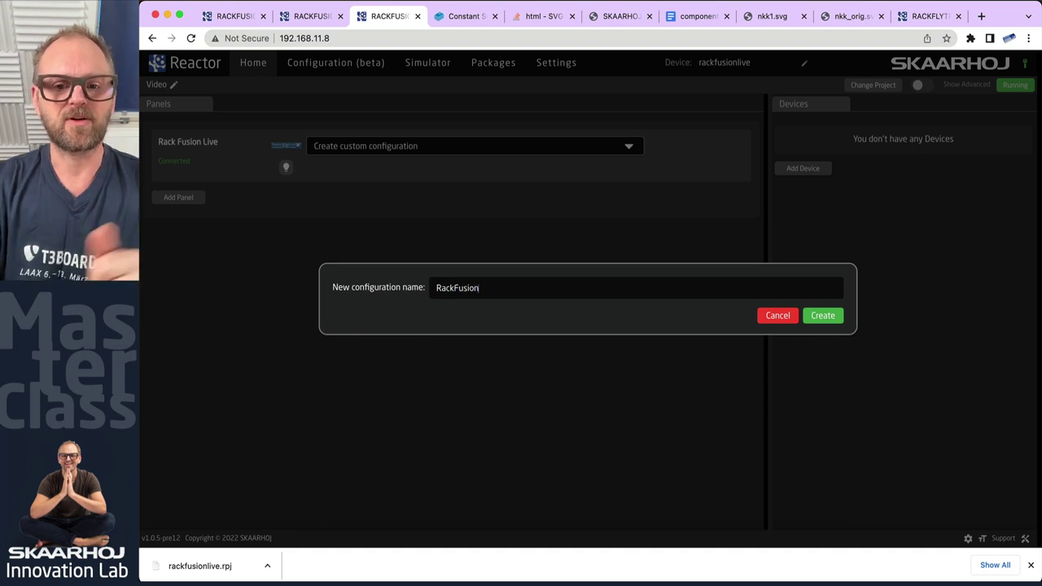
pyautogui.click(822, 317)
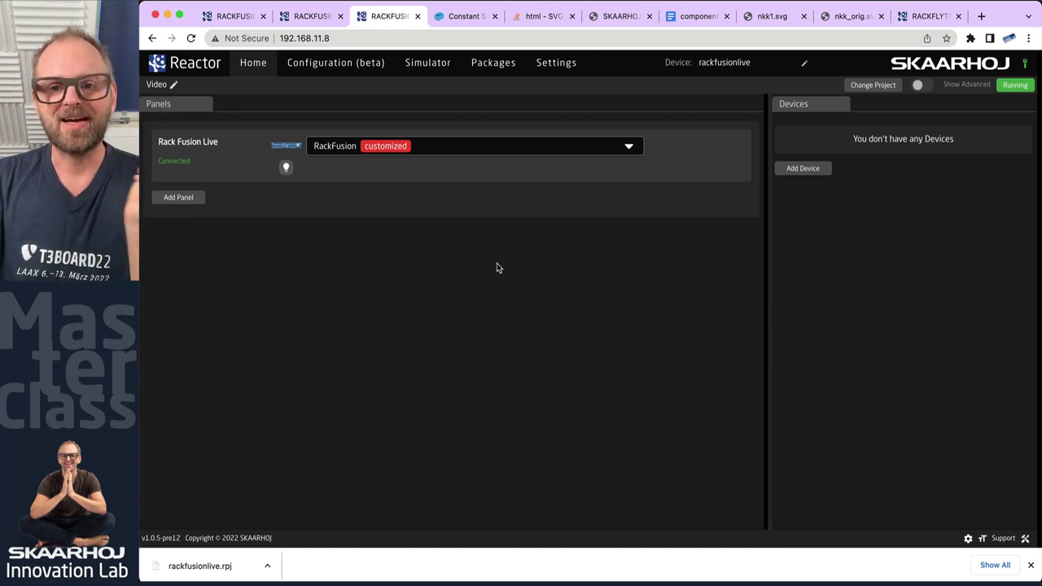
# Step: Search for "atem mini" and add the network-discovered ATEM Mini to the project's devices
pyautogui.click(803, 168)
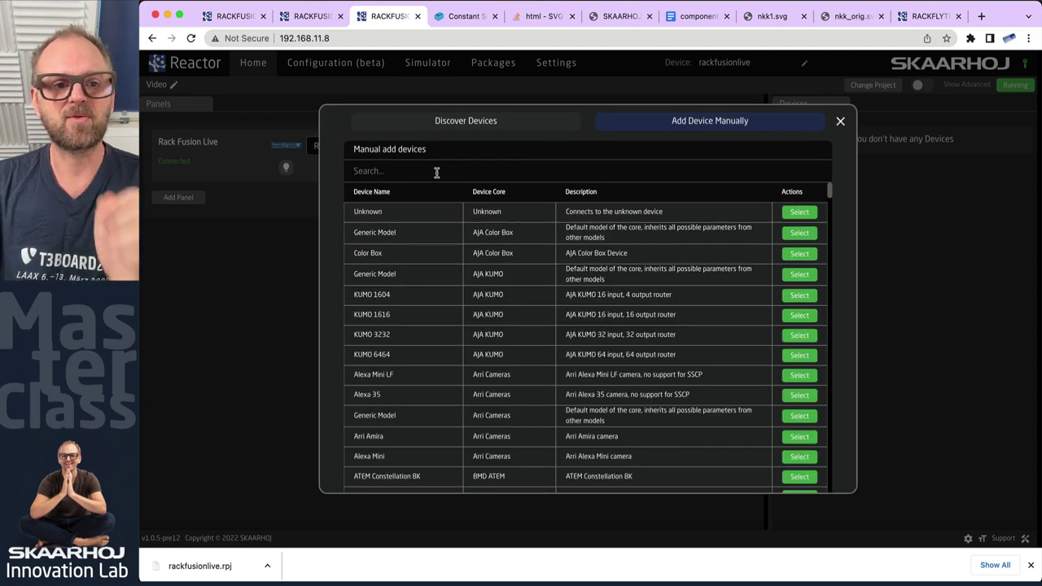
pyautogui.click(436, 172)
pyautogui.write('atem mini')
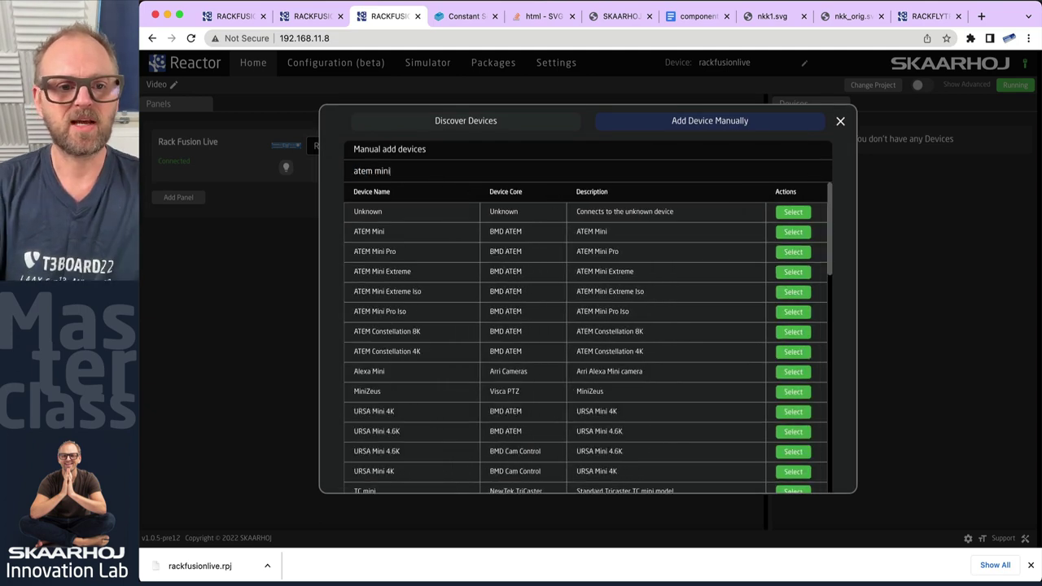
pyautogui.click(477, 122)
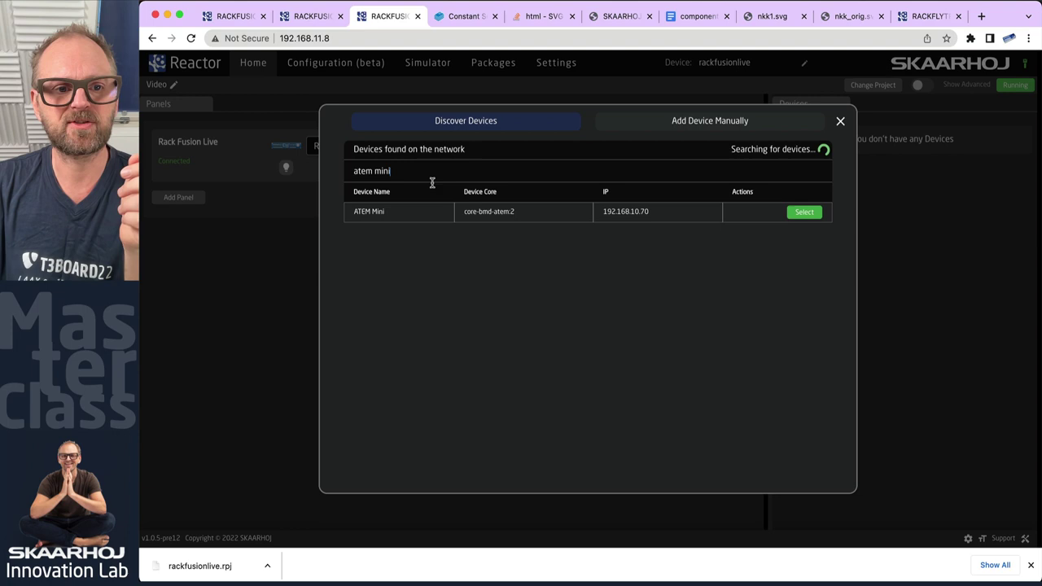
pyautogui.click(810, 213)
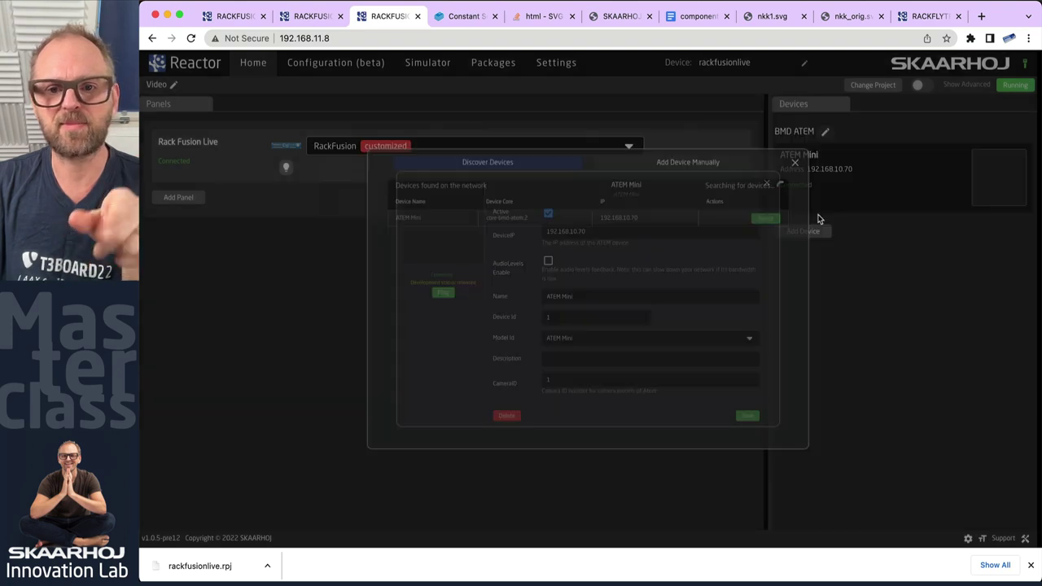
pyautogui.click(828, 476)
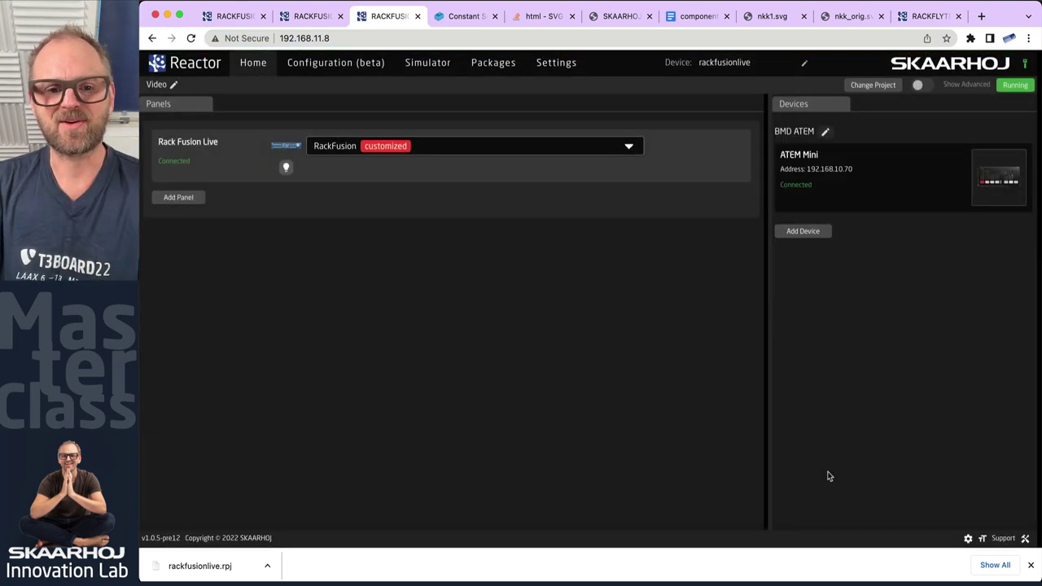
# Step: Switch to ATEM Software Control, test the program bus with CAM2, CAM1, CAM2 and CAM3, and return to Reactor
pyautogui.press('super+Tab')
pyautogui.press('super+Tab')
pyautogui.press('super+Tab')
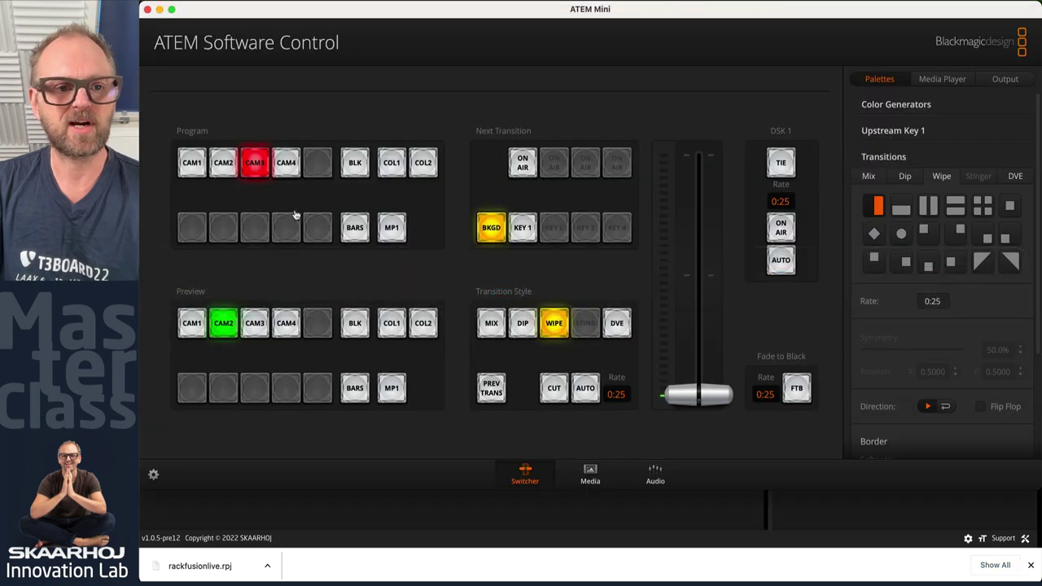
pyautogui.click(223, 163)
pyautogui.click(196, 163)
pyautogui.click(218, 167)
pyautogui.click(254, 165)
pyautogui.press('super+Tab')
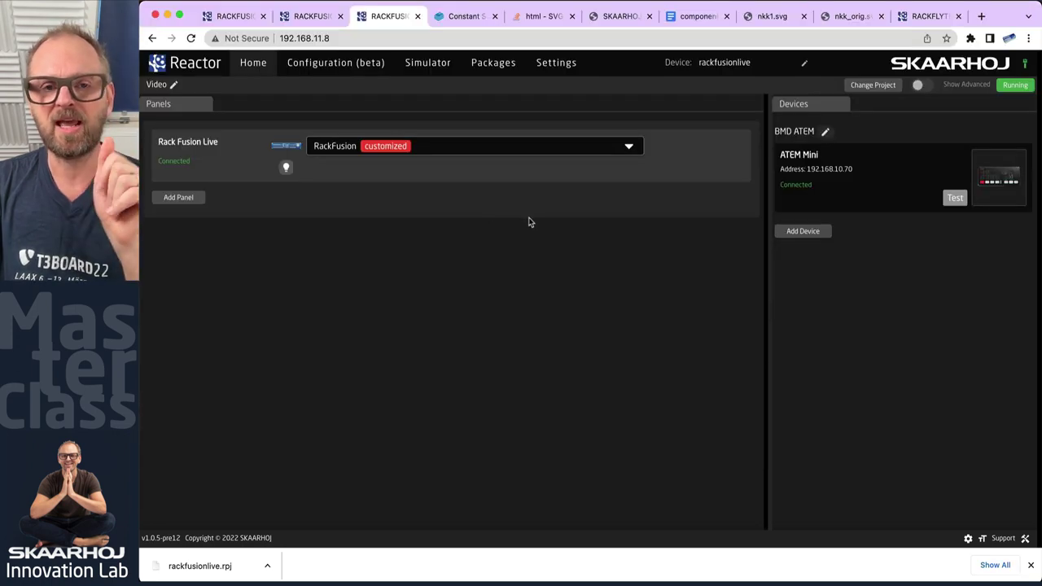
# Step: Search the discovered devices for "canon" and add the CR-N500 camera with its default settings
pyautogui.click(803, 231)
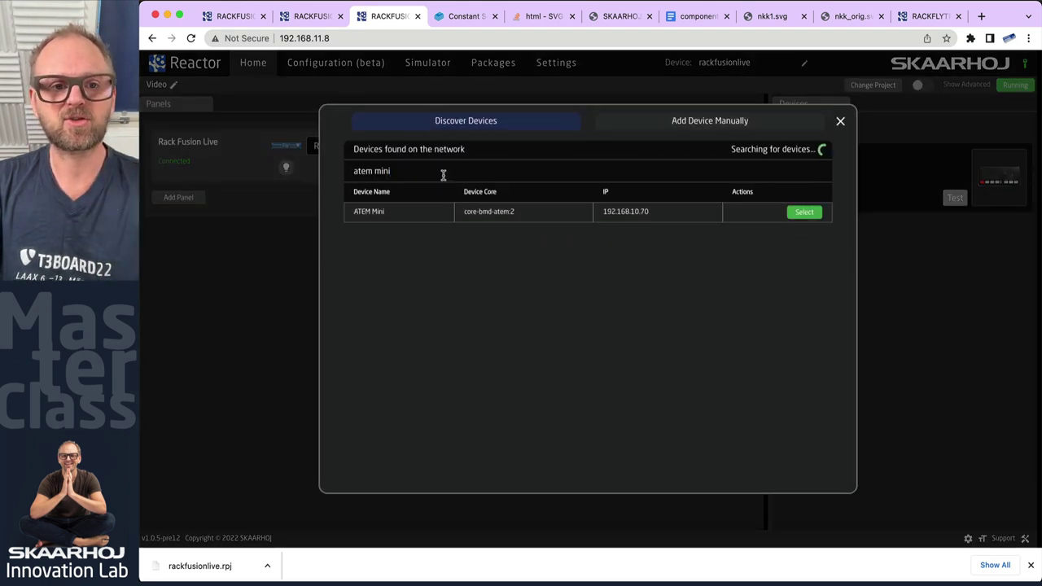
pyautogui.moveTo(444, 173); pyautogui.dragTo(318, 167)
pyautogui.write('canon')
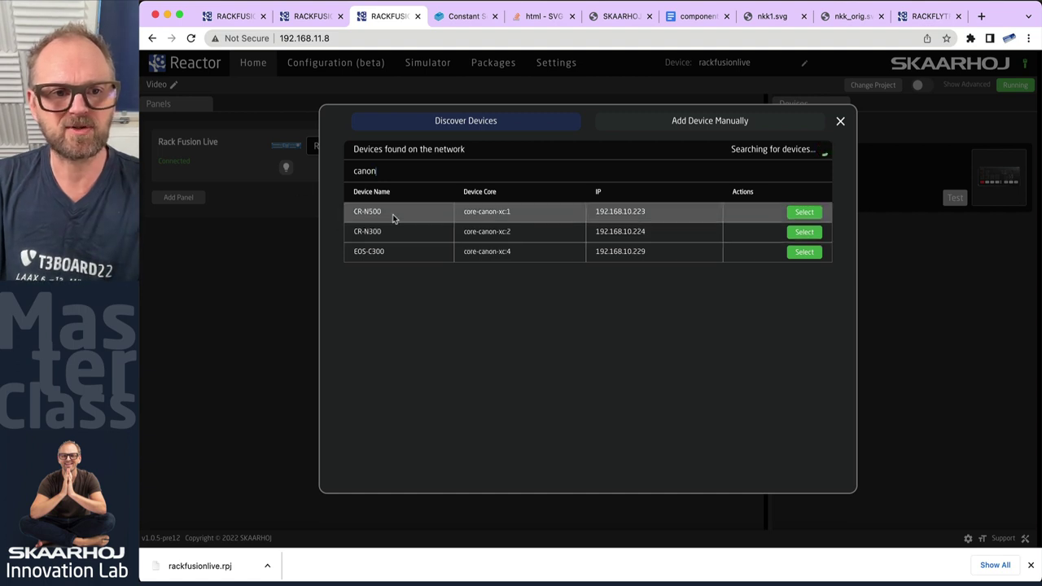
pyautogui.click(802, 212)
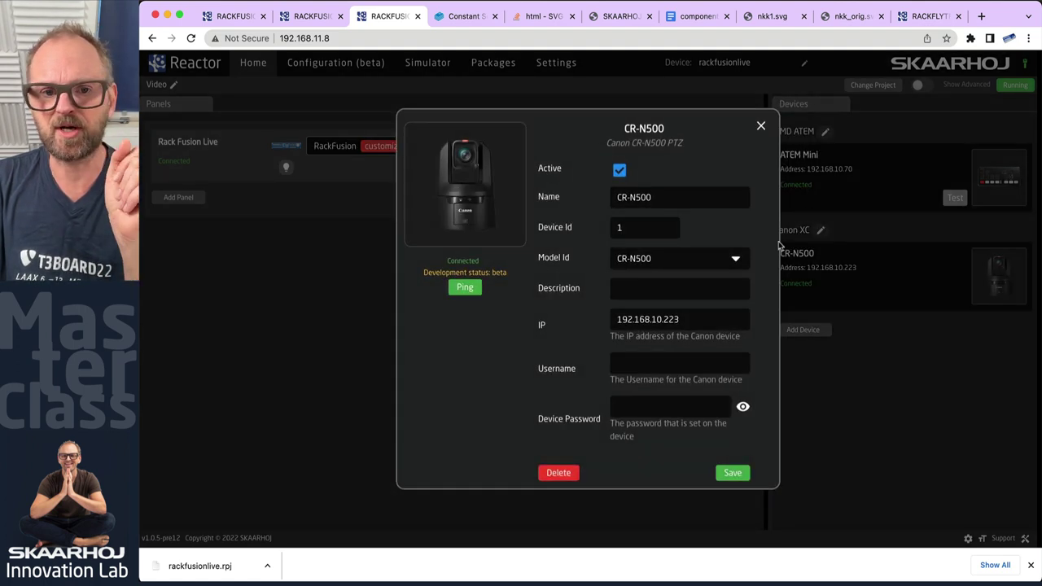
pyautogui.click(737, 475)
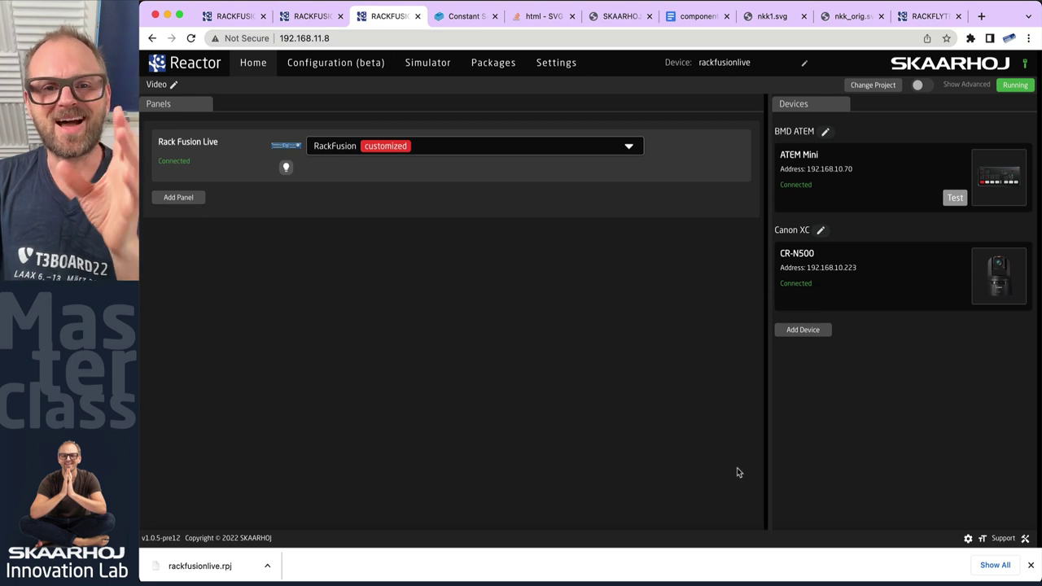
# Step: Find the Panasonic AW-UE70 with the search "aw-ue70" among the manually addable devices and add it to the project
pyautogui.click(813, 329)
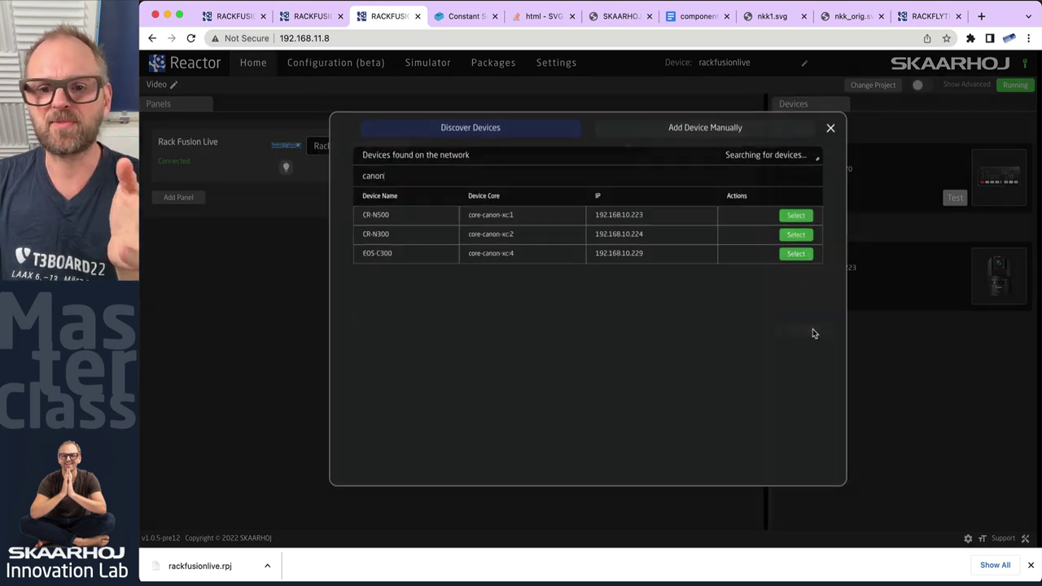
pyautogui.click(728, 121)
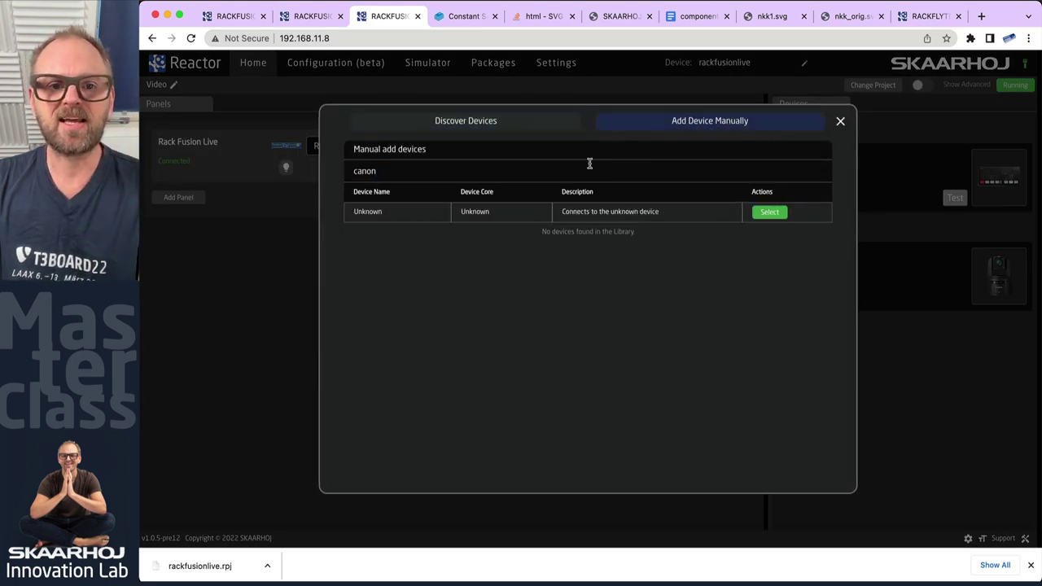
pyautogui.press('BackSpace')
pyautogui.press('BackSpace')
pyautogui.press('BackSpace')
pyautogui.press('BackSpace')
pyautogui.press('BackSpace')
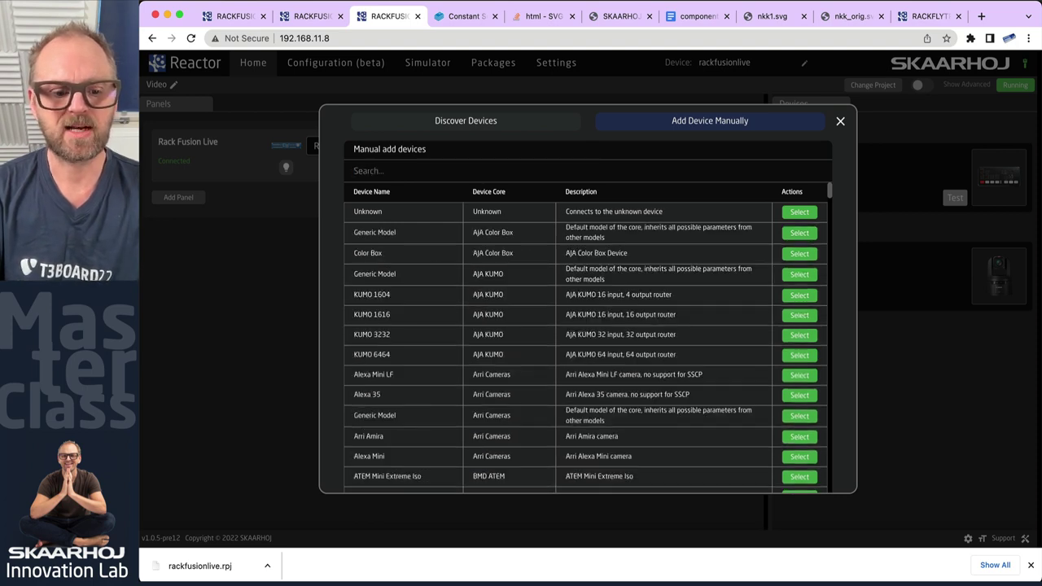
pyautogui.write('aw-ue70')
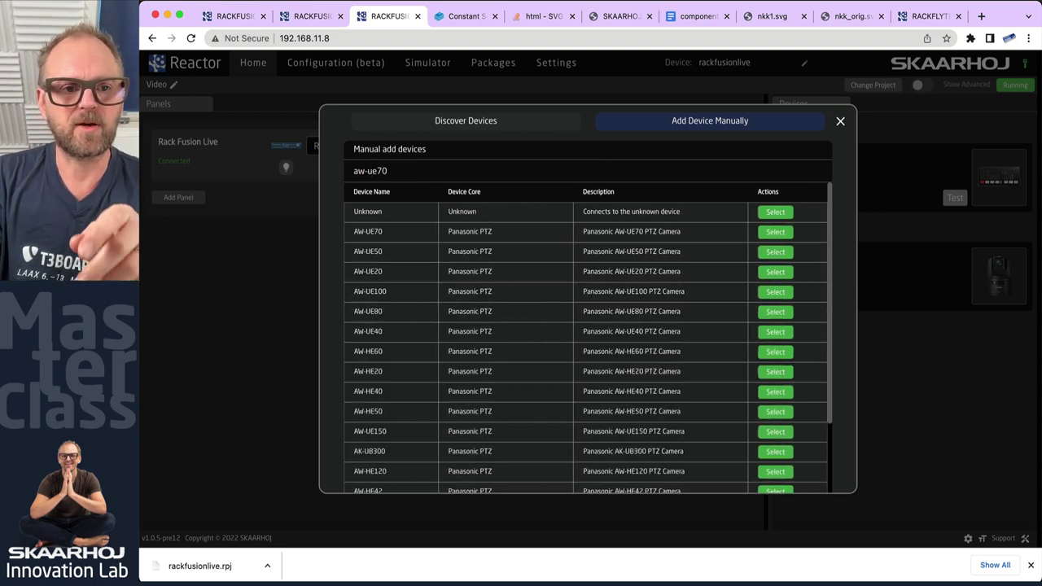
pyautogui.scroll(-1, 384, 230)
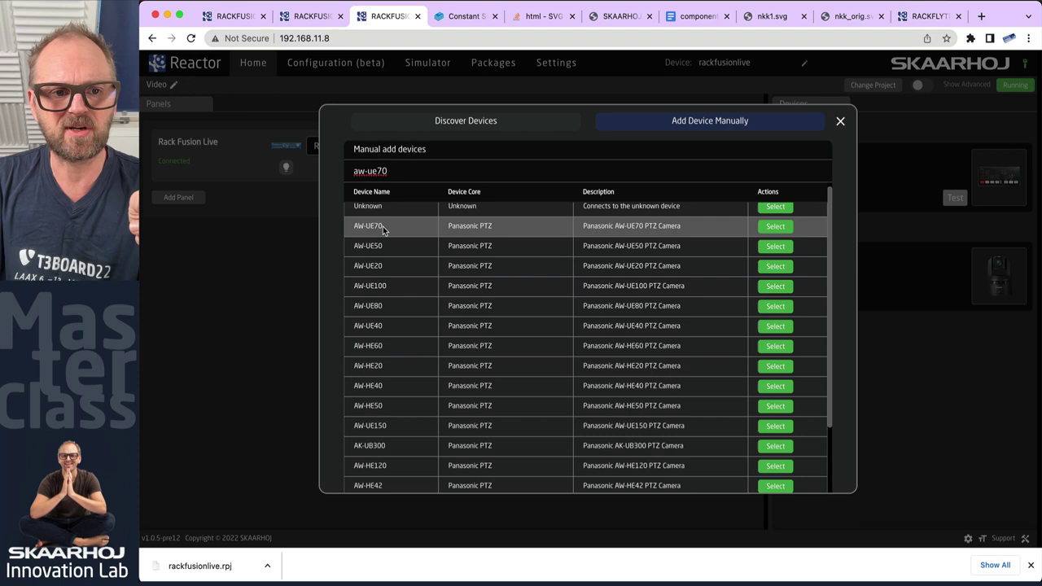
pyautogui.click(775, 227)
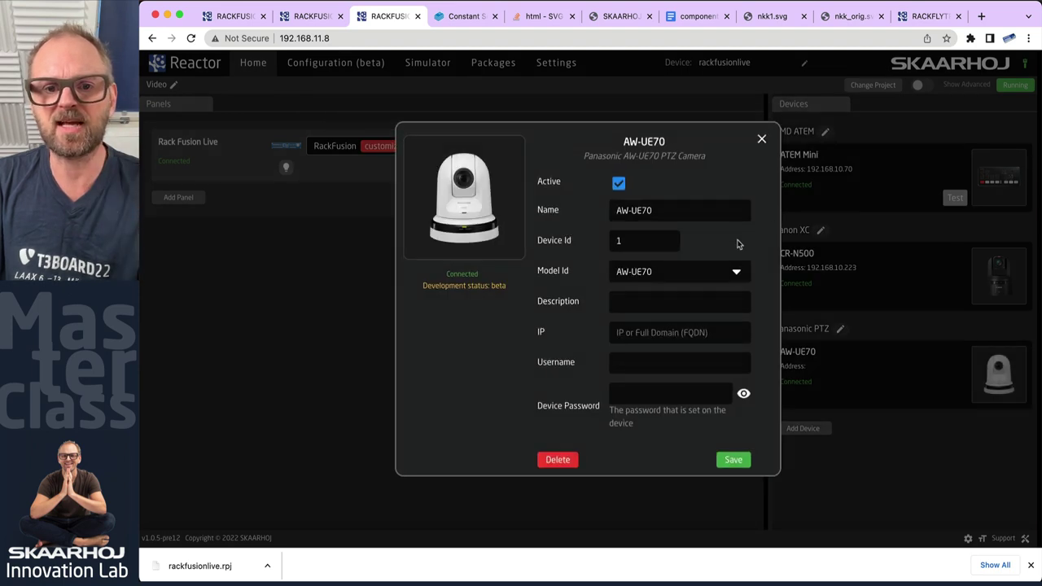
# Step: Set the AW-UE70 camera's IP to 192.168.10.248 and save its settings
pyautogui.click(667, 331)
pyautogui.write('192')
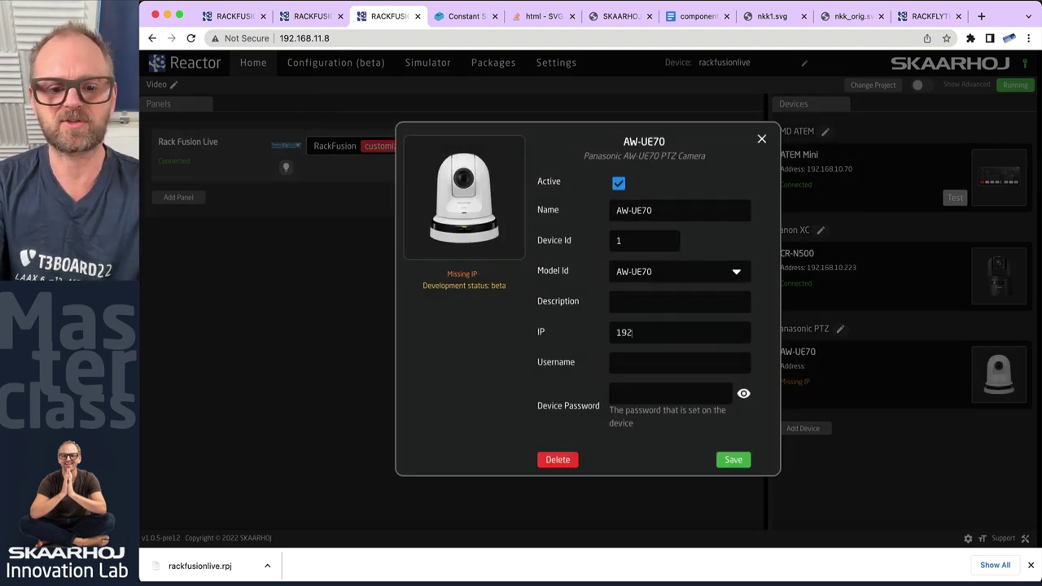
pyautogui.write('.168.10.248')
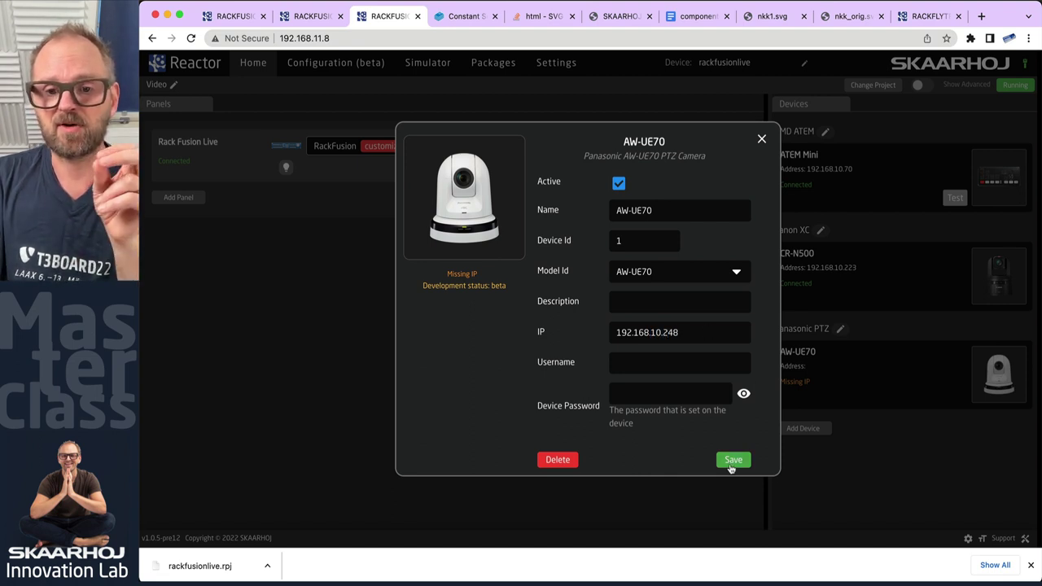
pyautogui.click(732, 461)
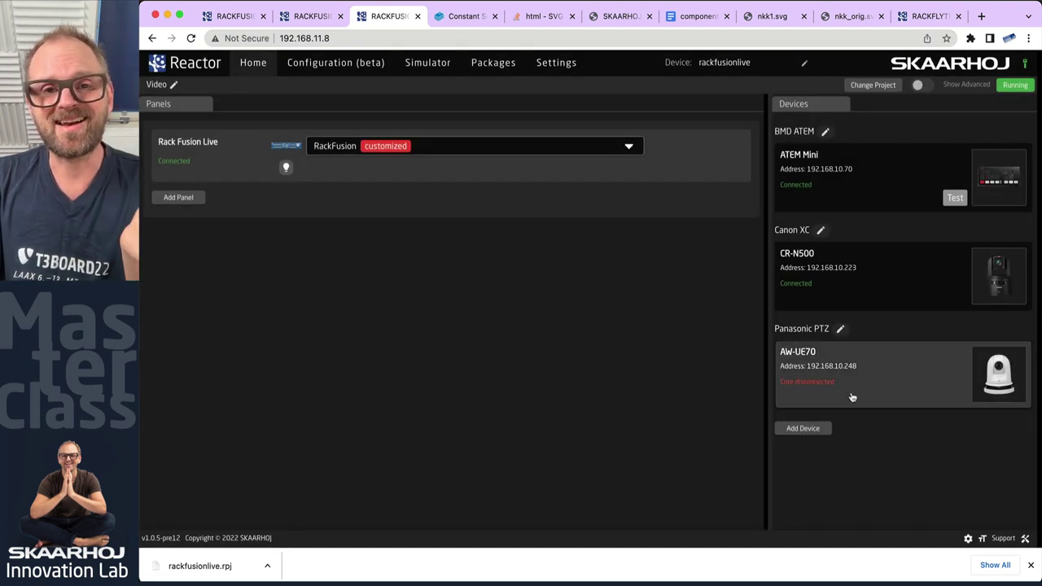
# Step: Duplicate the AW-UE70 camera and set the copy's IP to 192.168.10.249
pyautogui.rightClick(888, 363)
pyautogui.click(902, 368)
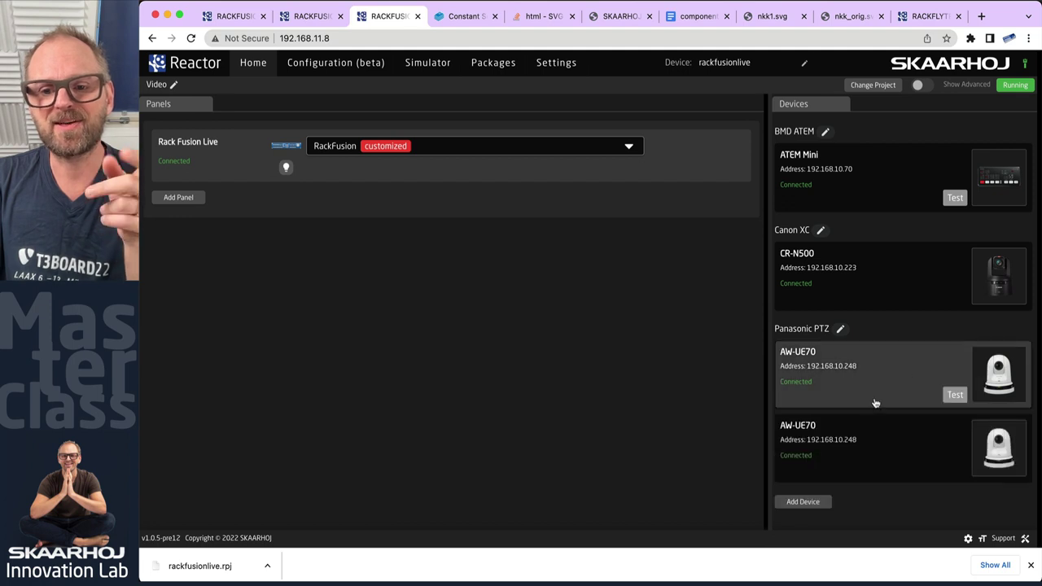
pyautogui.click(810, 431)
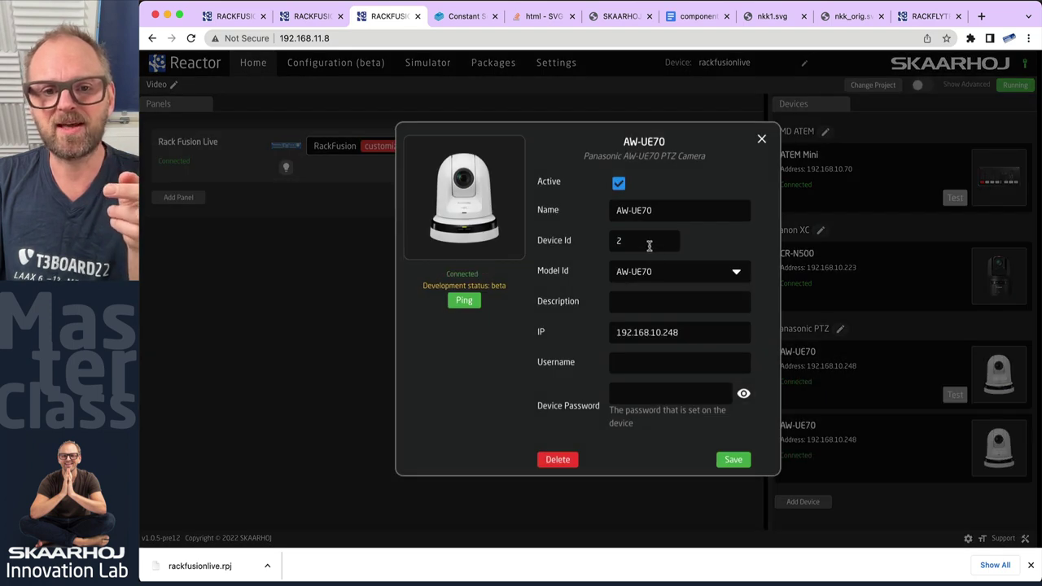
pyautogui.click(696, 334)
pyautogui.press('BackSpace')
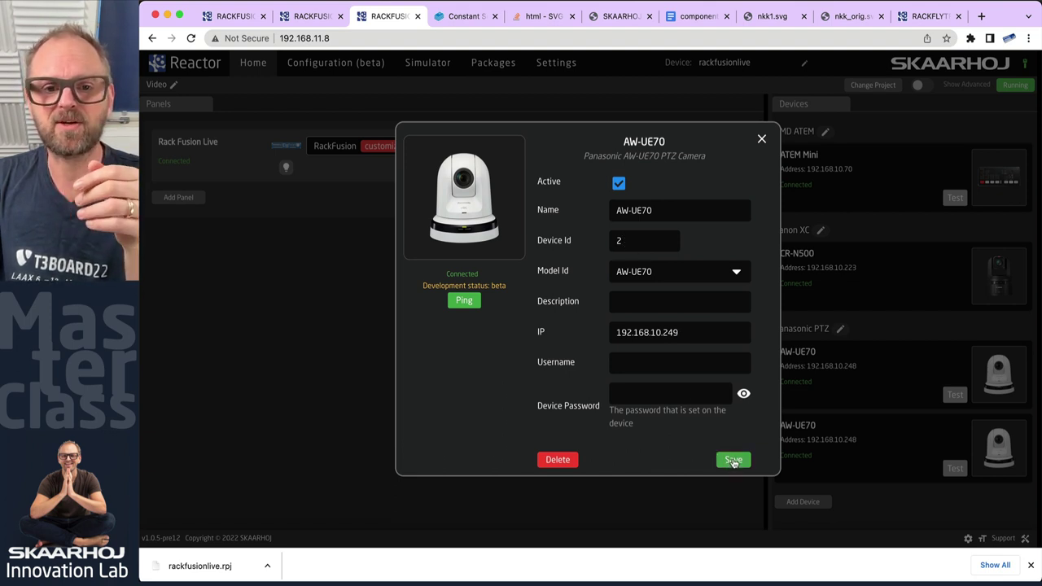
# Step: Set the duplicated AW-UE70's device ID to 20 and save its settings
pyautogui.click(628, 241)
pyautogui.write('0')
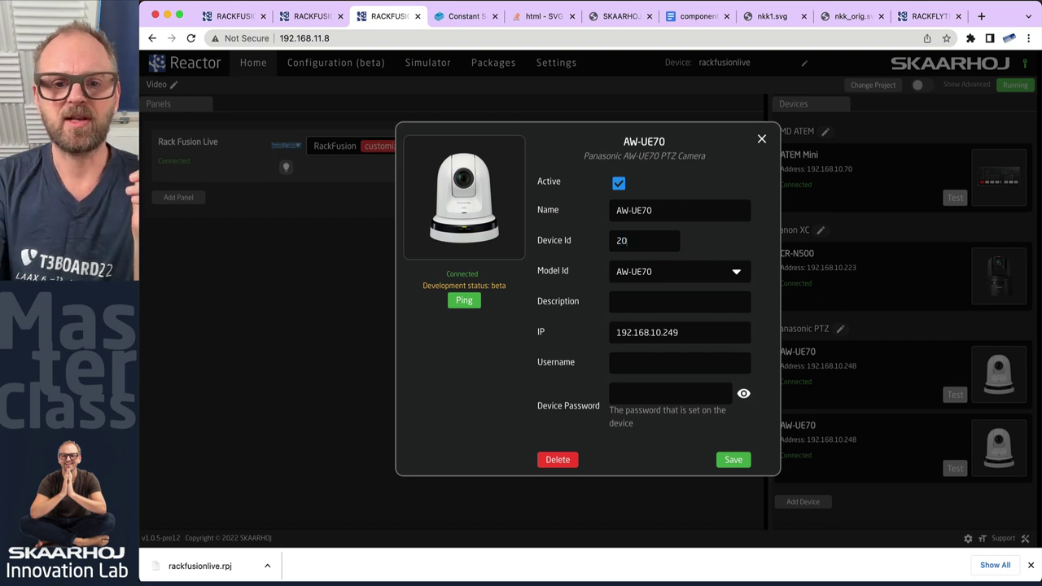
pyautogui.click(734, 459)
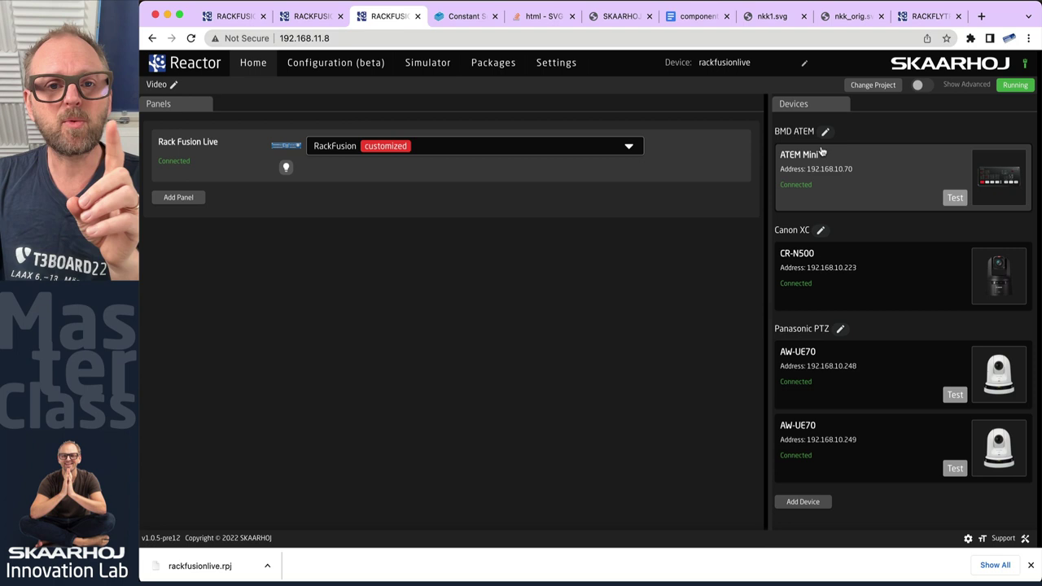
# Step: Show the advanced device details, set the first AW-UE70's device ID to 10 and save
pyautogui.click(926, 87)
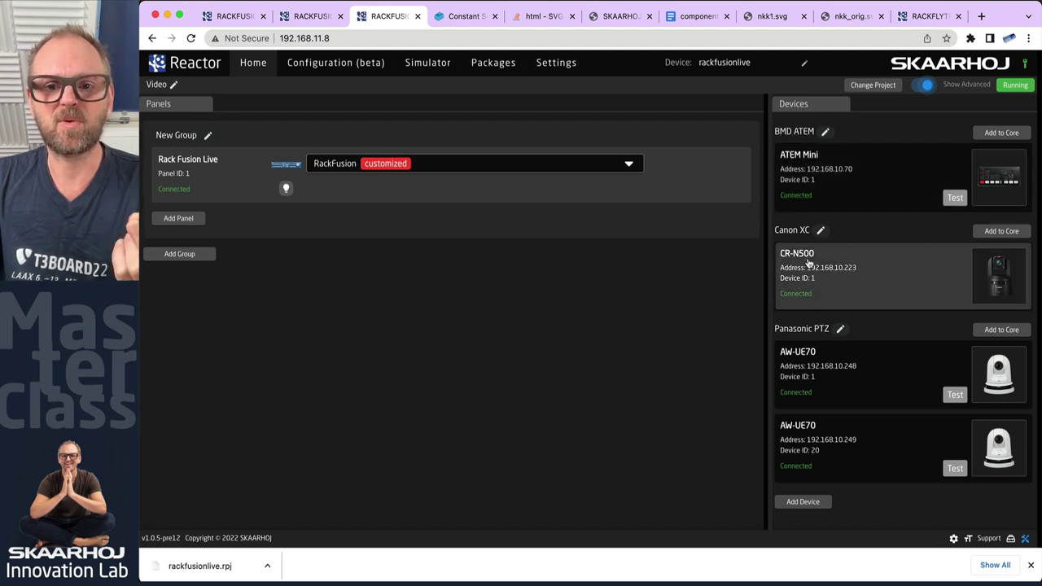
pyautogui.click(802, 353)
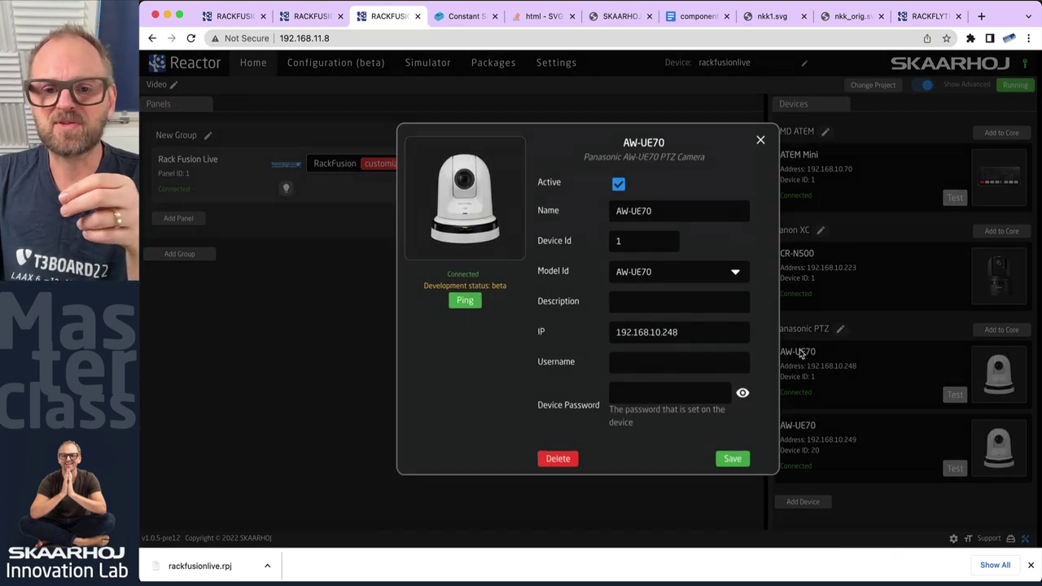
pyautogui.click(641, 241)
pyautogui.write('0')
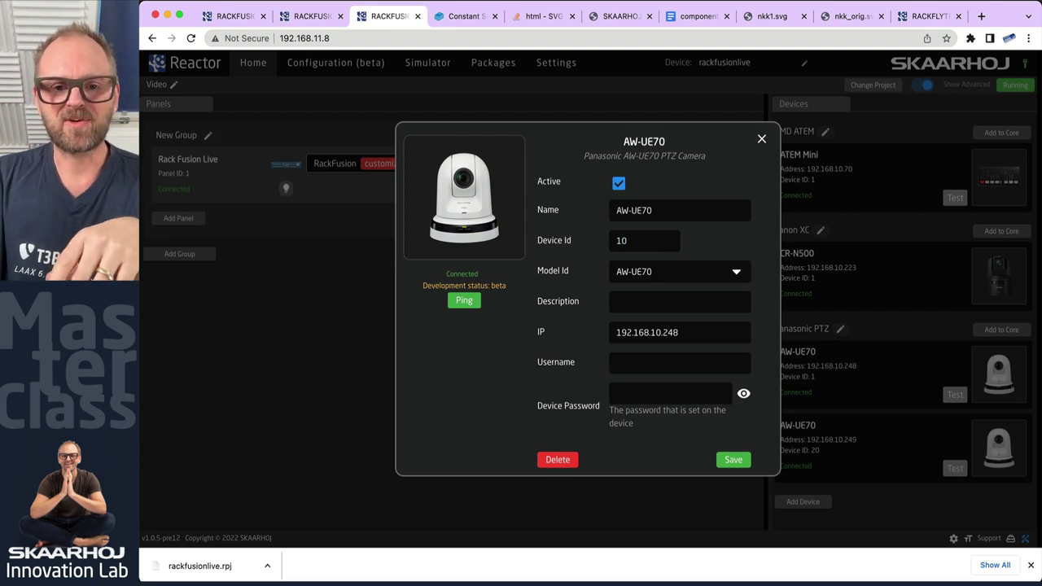
pyautogui.click(732, 459)
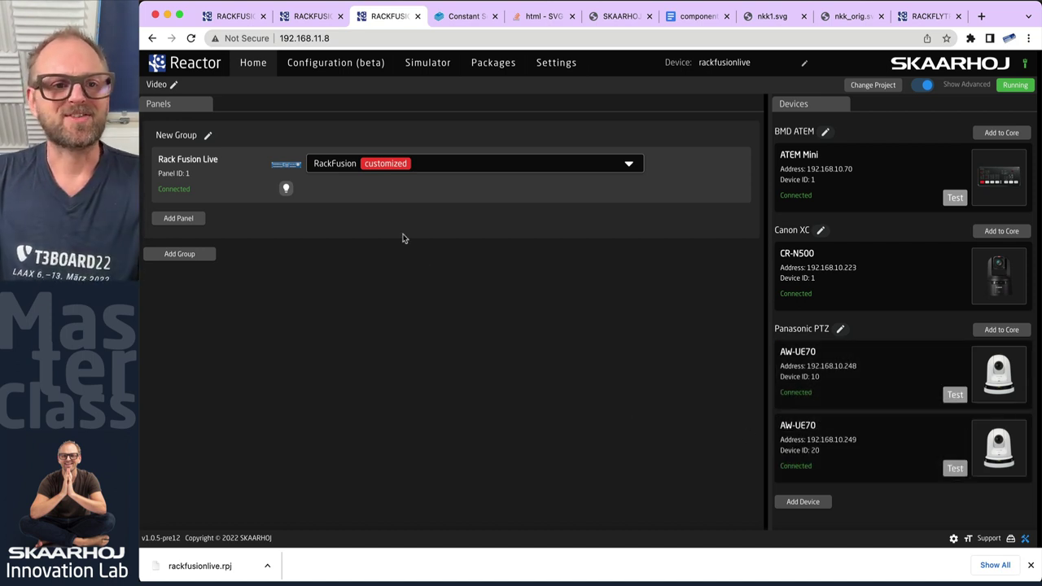
# Step: Open the project's configuration tree with the Rack Fusion Live panel layout
pyautogui.click(325, 62)
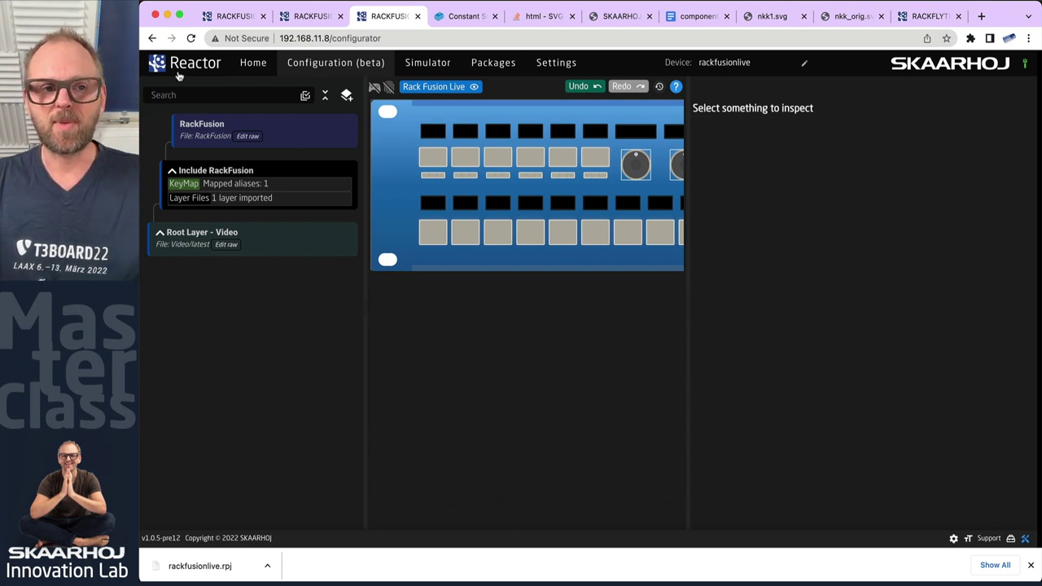
pyautogui.click(260, 65)
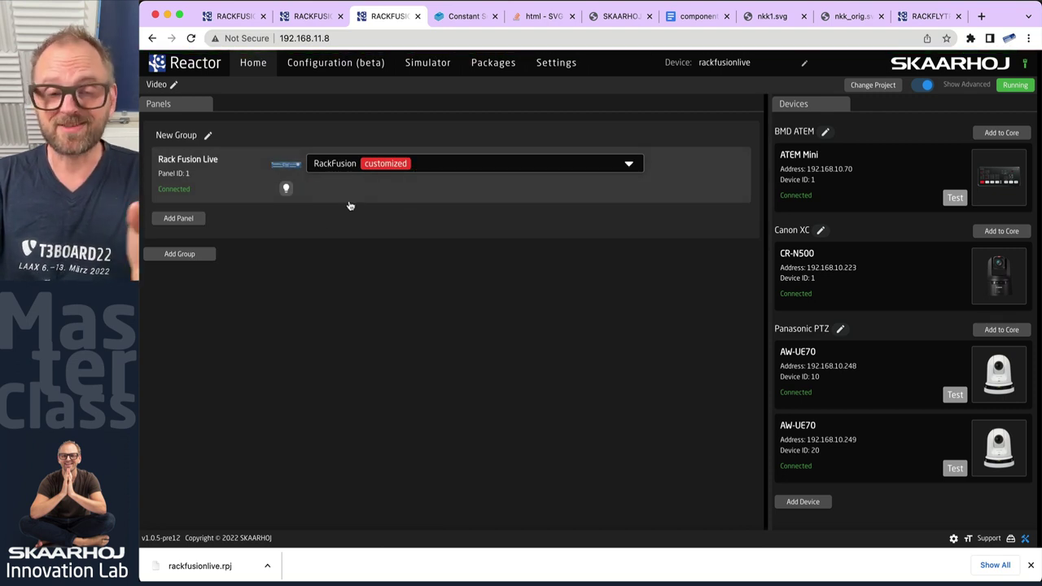
pyautogui.click(331, 65)
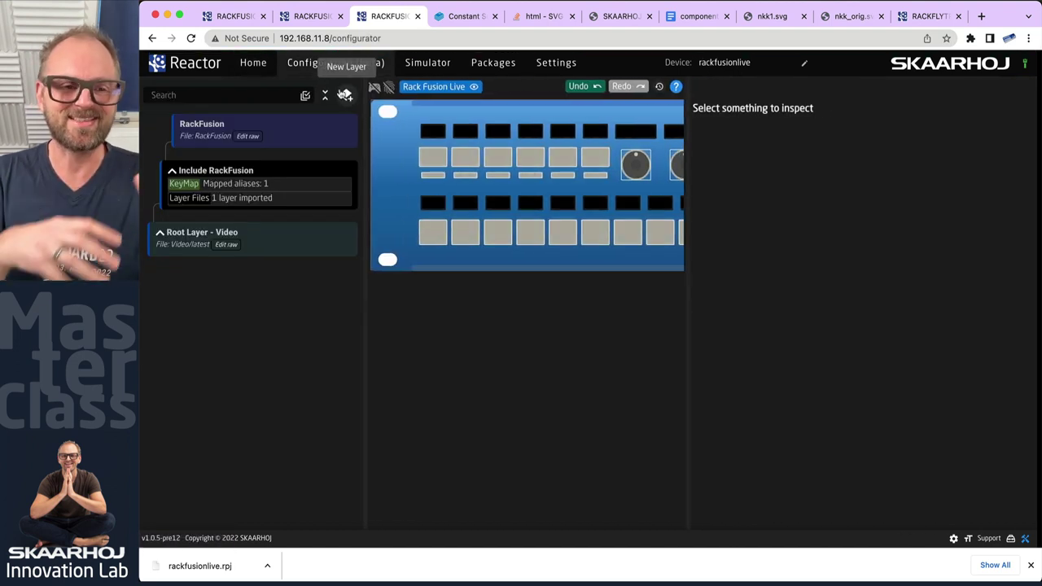
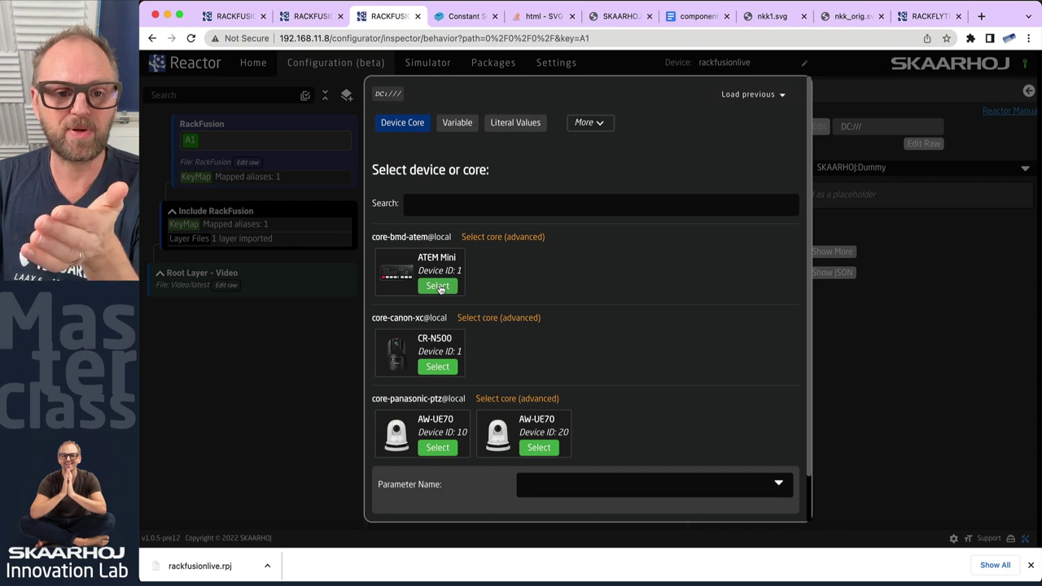
# Step: Assign the ATEM Mini's Preview Input Video Source on M/E 1 as the parameter of behavior A1
pyautogui.click(438, 285)
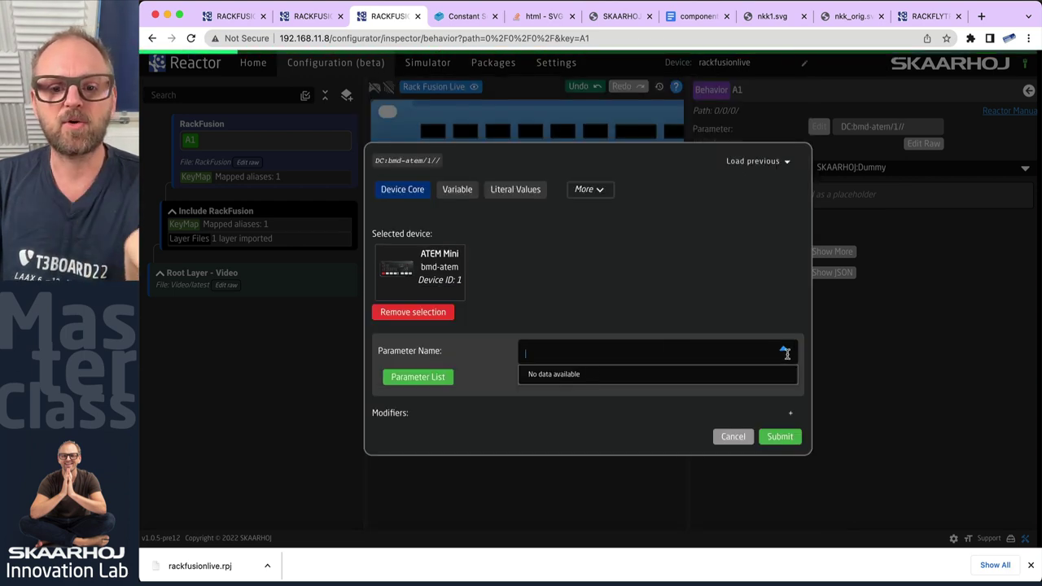
pyautogui.write('preview')
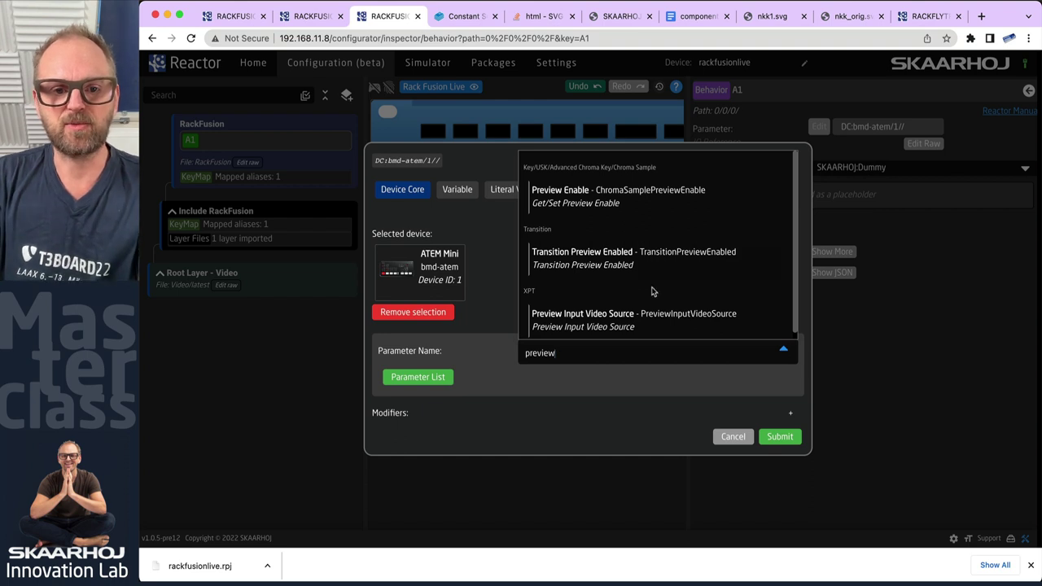
pyautogui.click(587, 320)
pyautogui.click(740, 372)
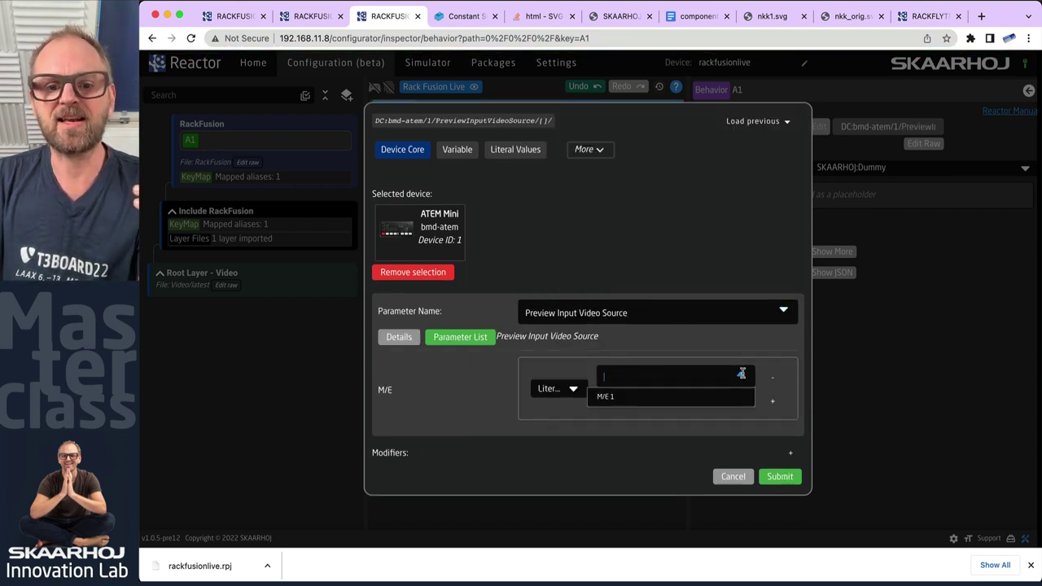
pyautogui.click(607, 397)
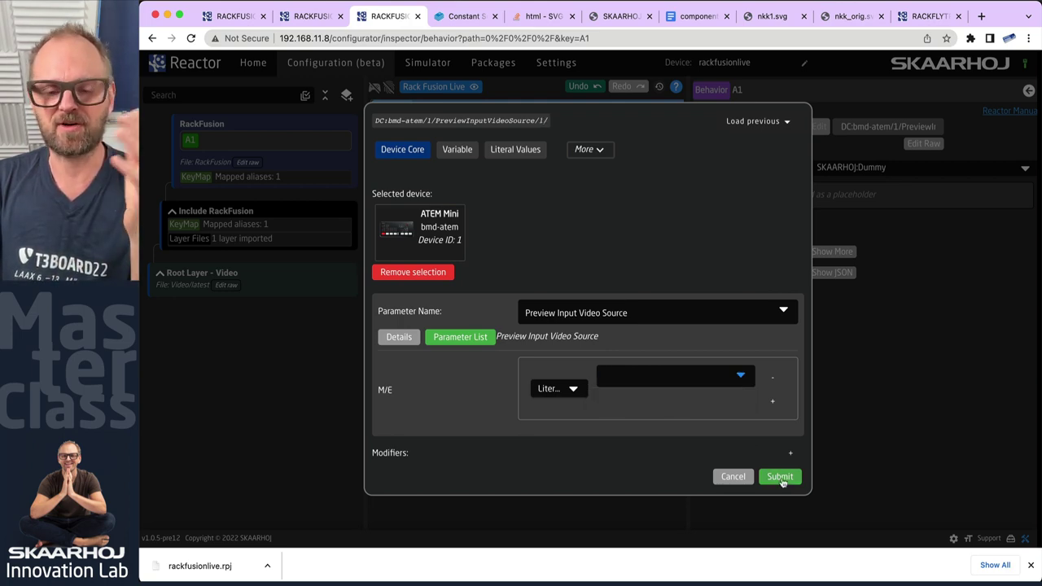
pyautogui.click(779, 477)
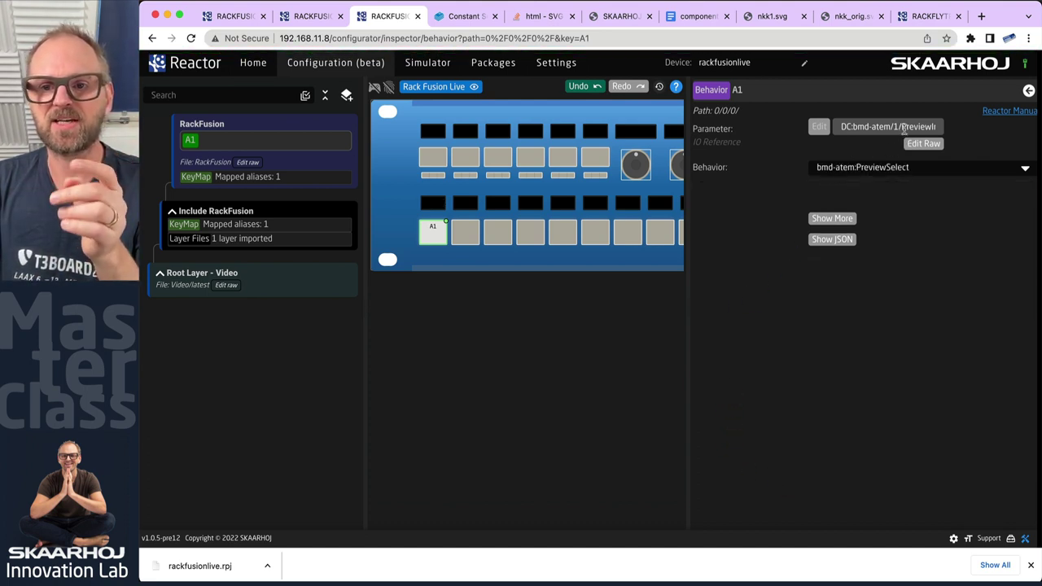
# Step: Examine the raw parameter reference of behavior A1 and the list of available behaviors
pyautogui.click(923, 143)
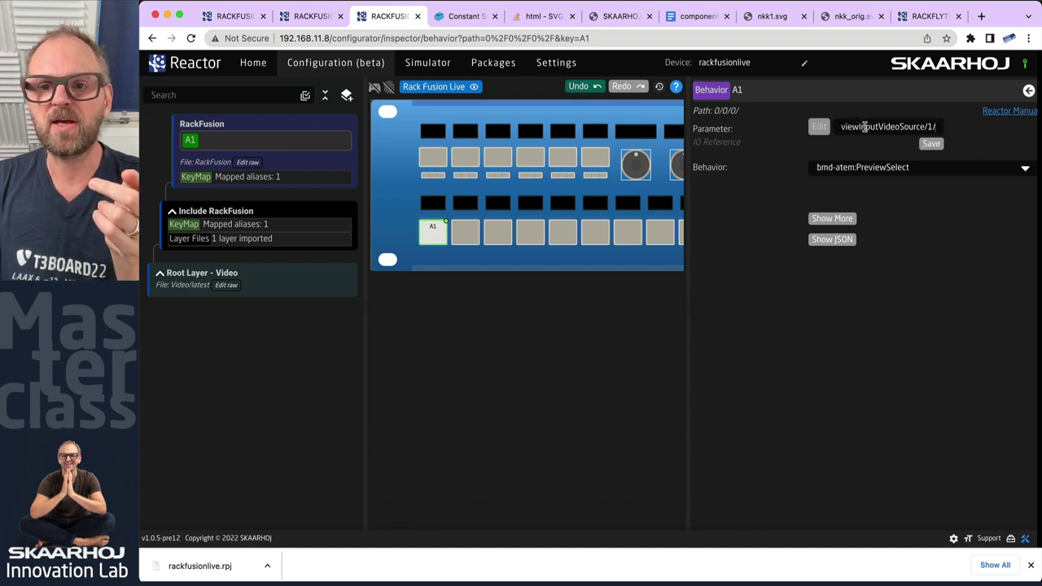
pyautogui.doubleClick(929, 126)
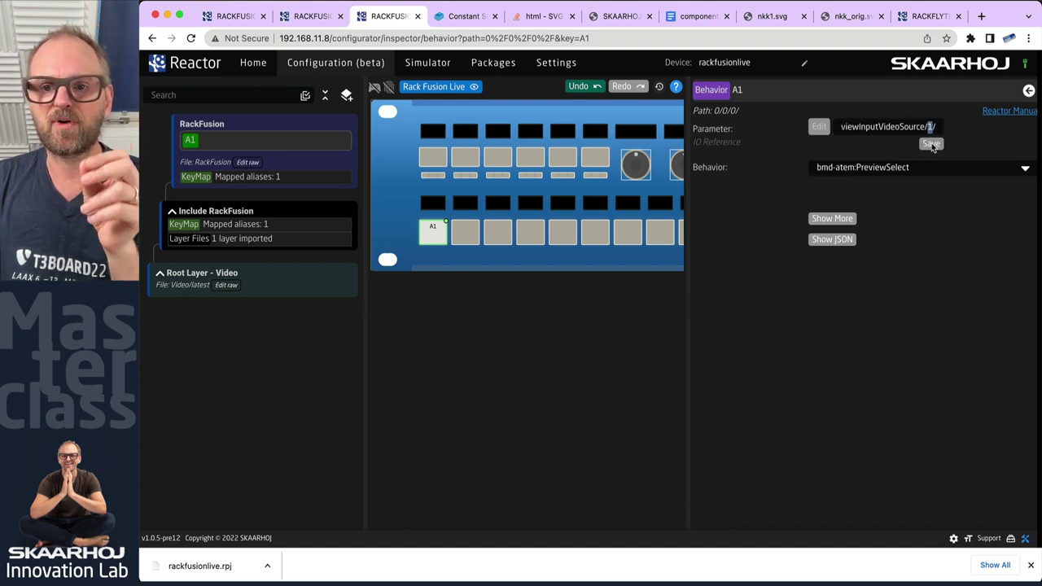
pyautogui.click(988, 135)
pyautogui.click(905, 165)
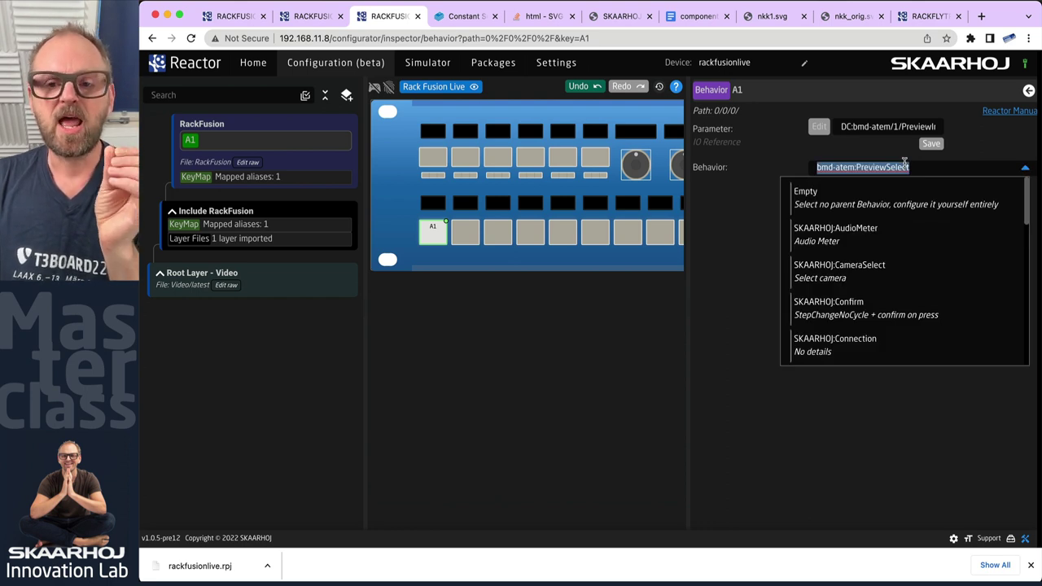
pyautogui.click(914, 167)
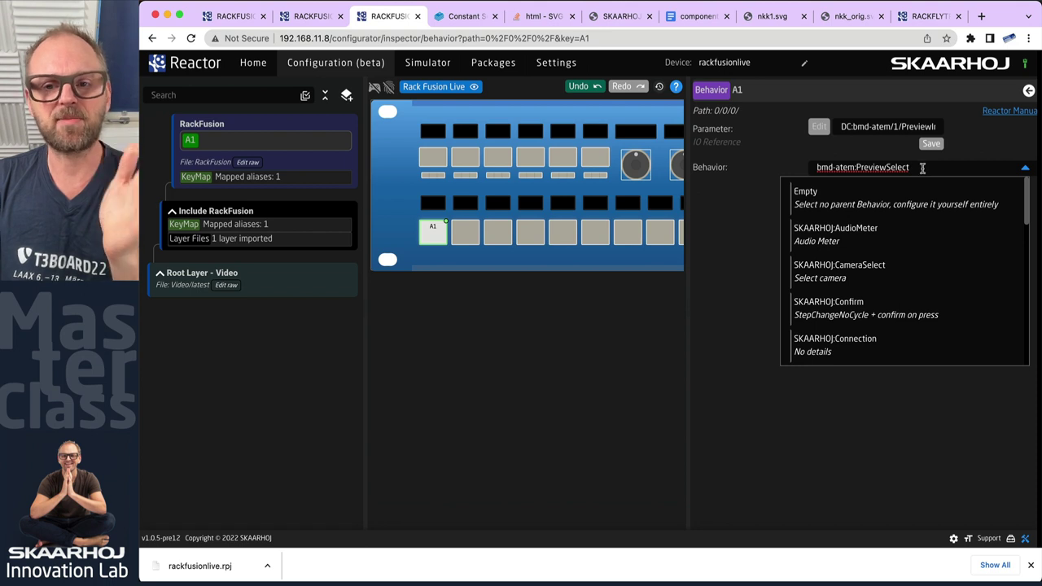
pyautogui.click(986, 146)
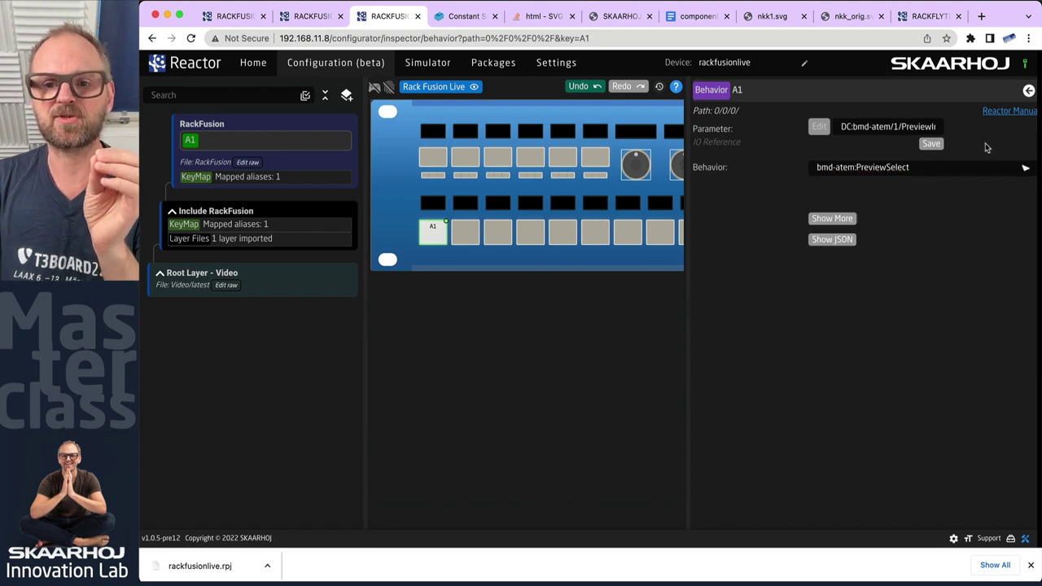
# Step: Set A1's behavior to SKAARHOJ:SetValue and add Input 1 as its match value
pyautogui.click(929, 166)
pyautogui.write('setvalu')
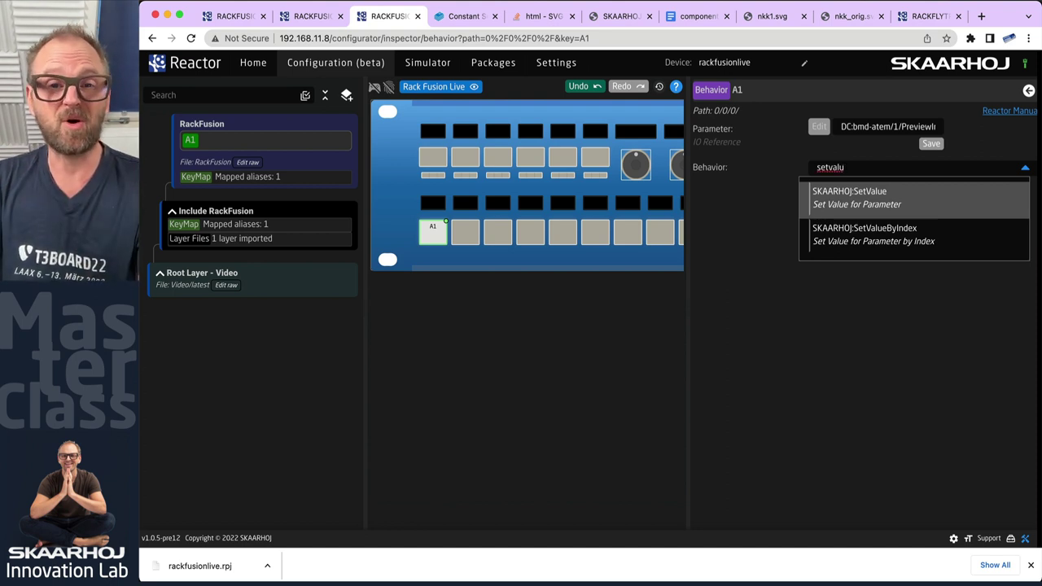
pyautogui.click(865, 193)
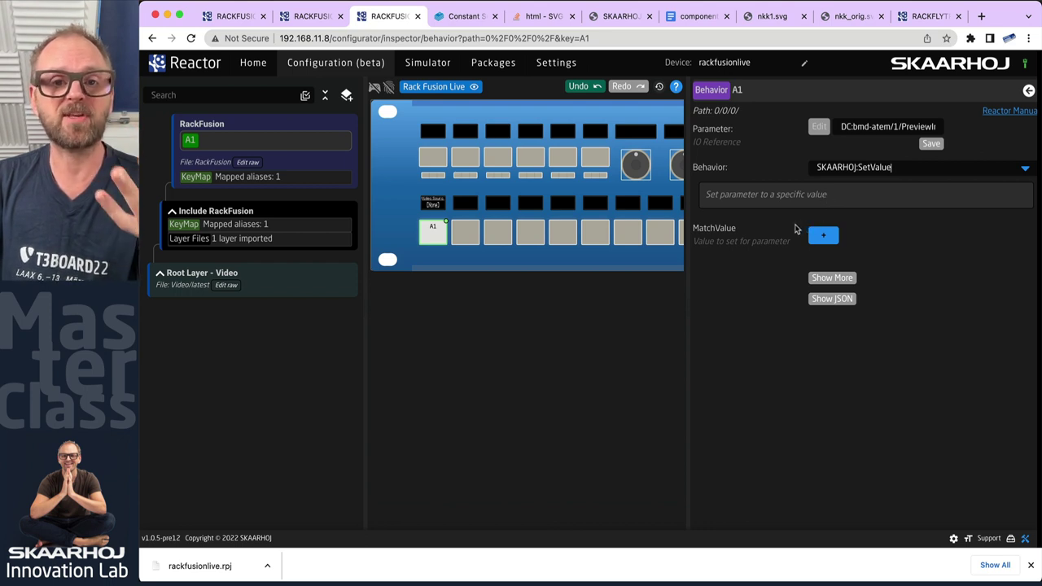
pyautogui.click(824, 237)
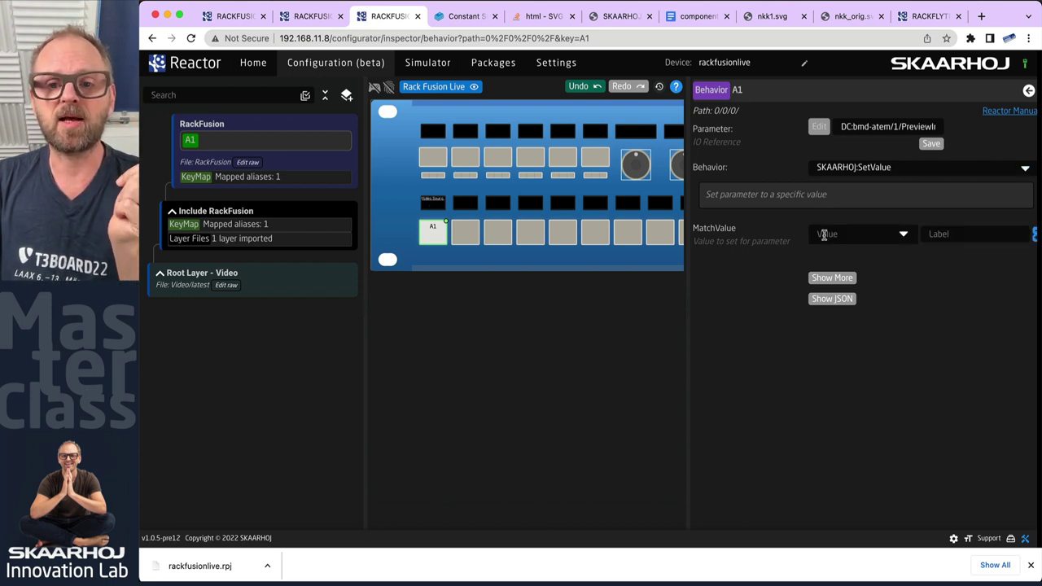
pyautogui.click(905, 234)
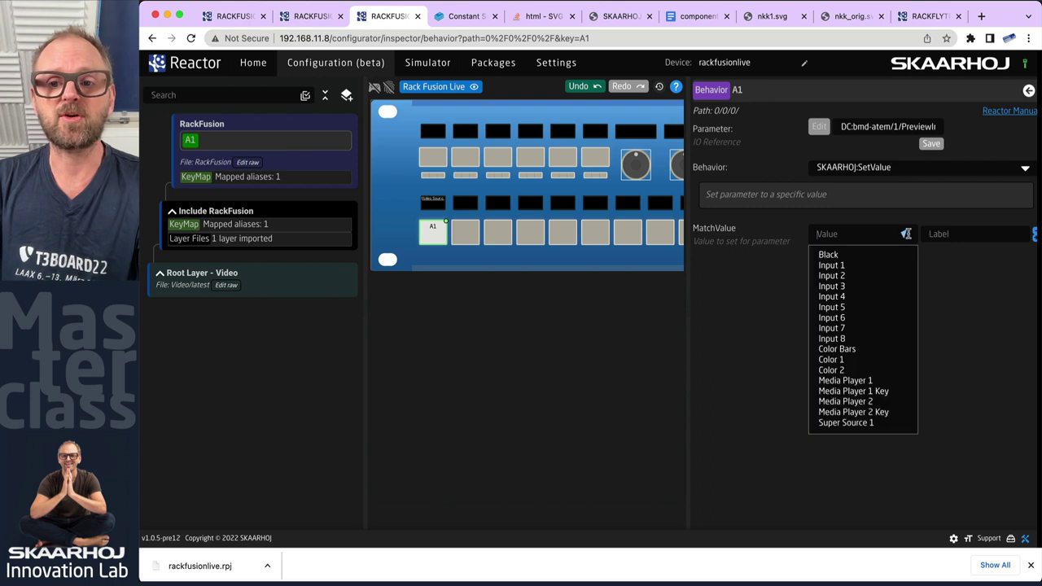
pyautogui.click(840, 267)
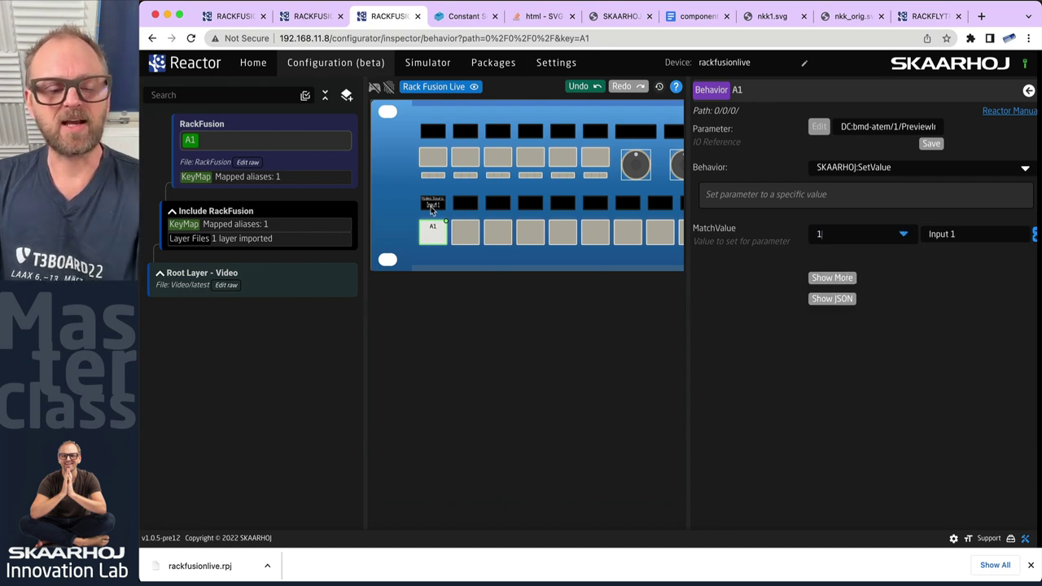
# Step: Change the label of A1's match value to "Input" and check the selectable source values
pyautogui.scroll(5, 430, 208)
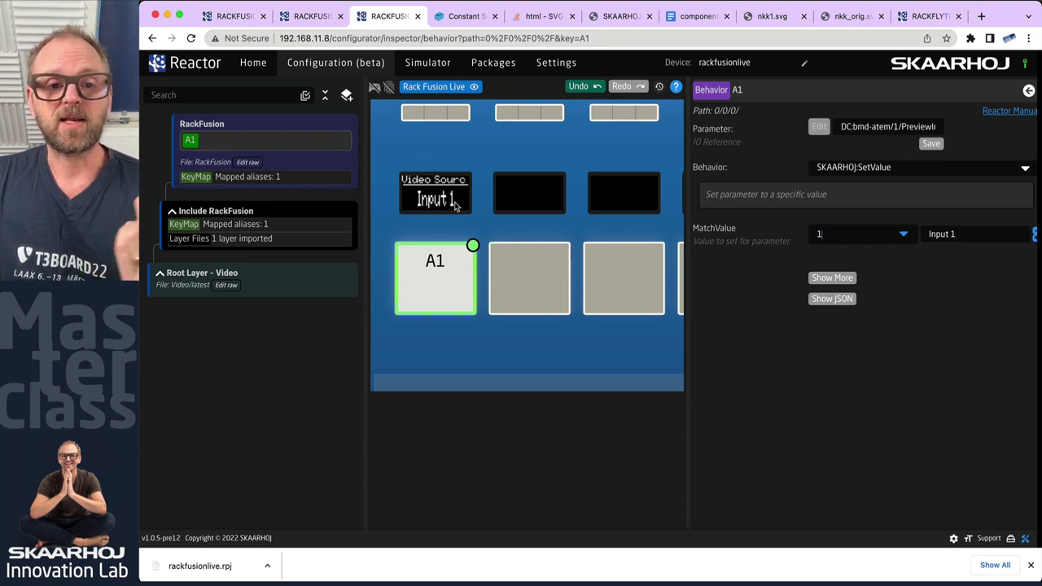
pyautogui.click(983, 231)
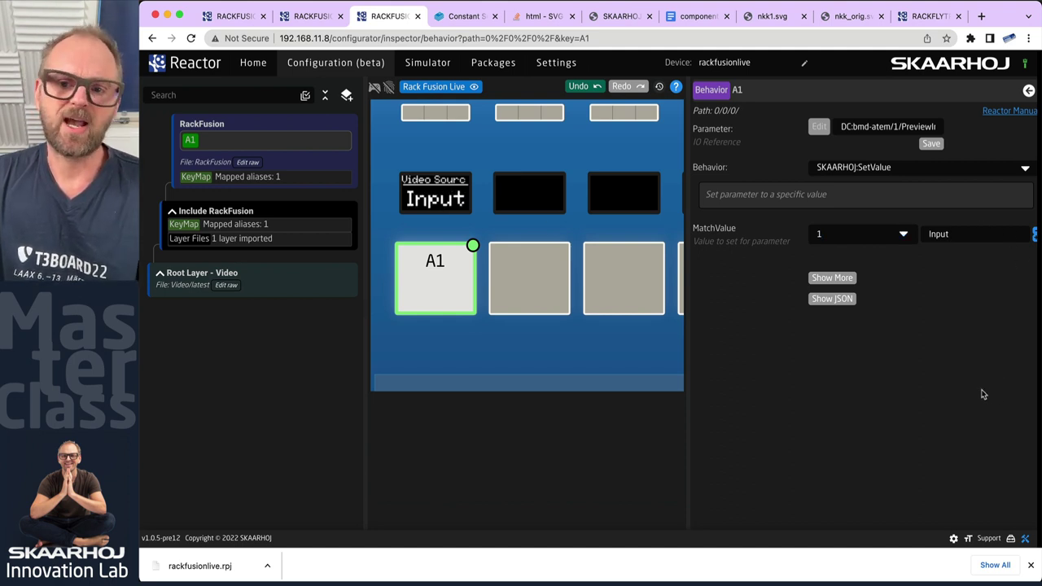
pyautogui.click(844, 234)
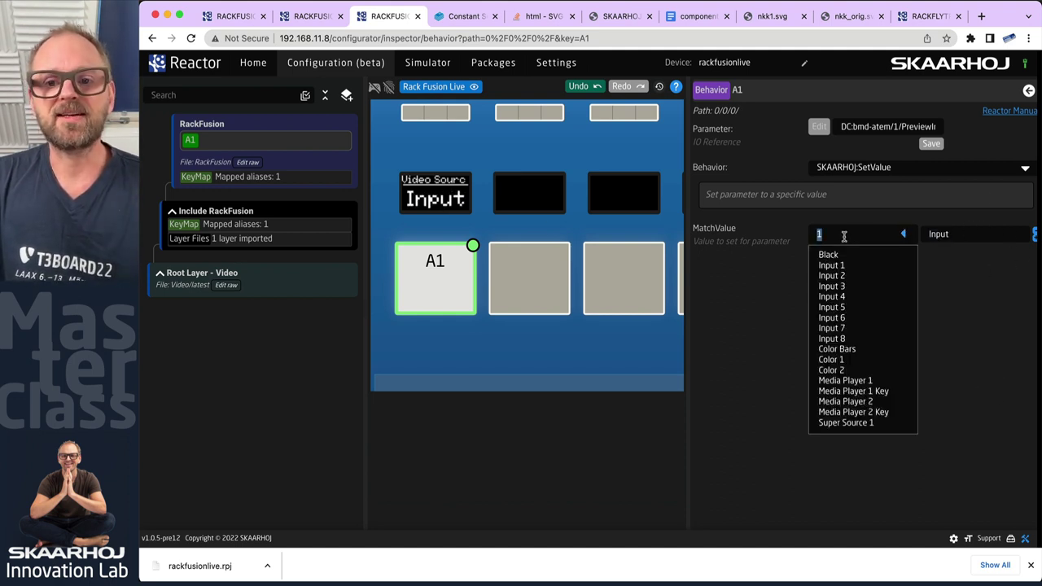
pyautogui.click(977, 344)
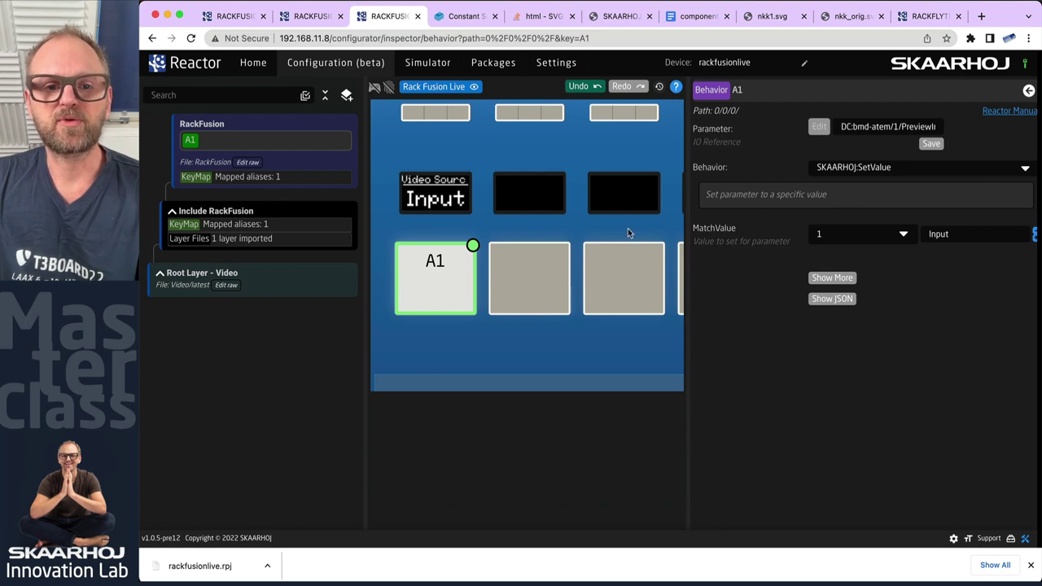
# Step: Switch to ATEM Software Control and move its window beside the Reactor panel layout
pyautogui.scroll(-5, 588, 233)
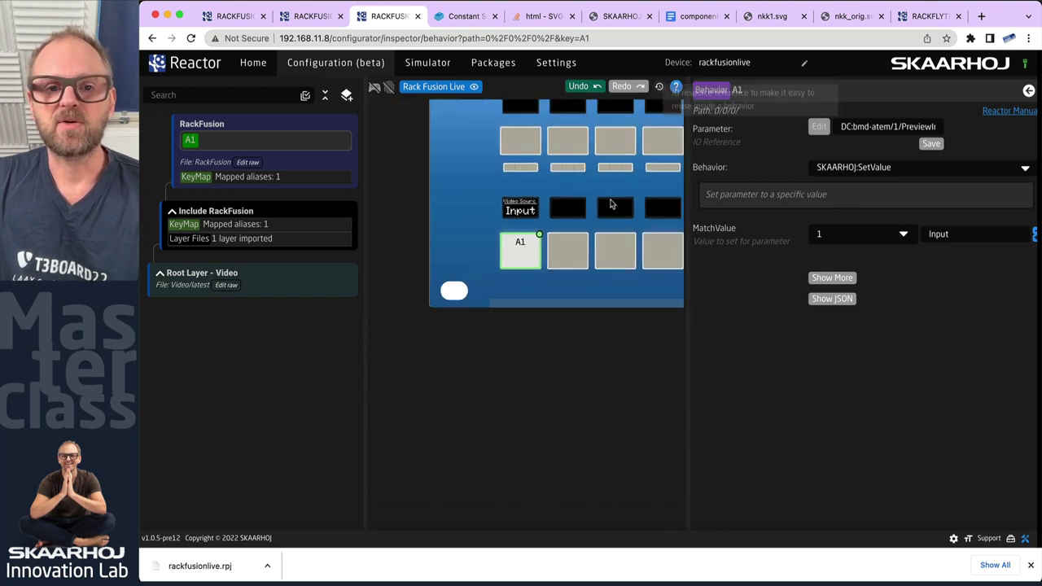
pyautogui.press('super+Tab')
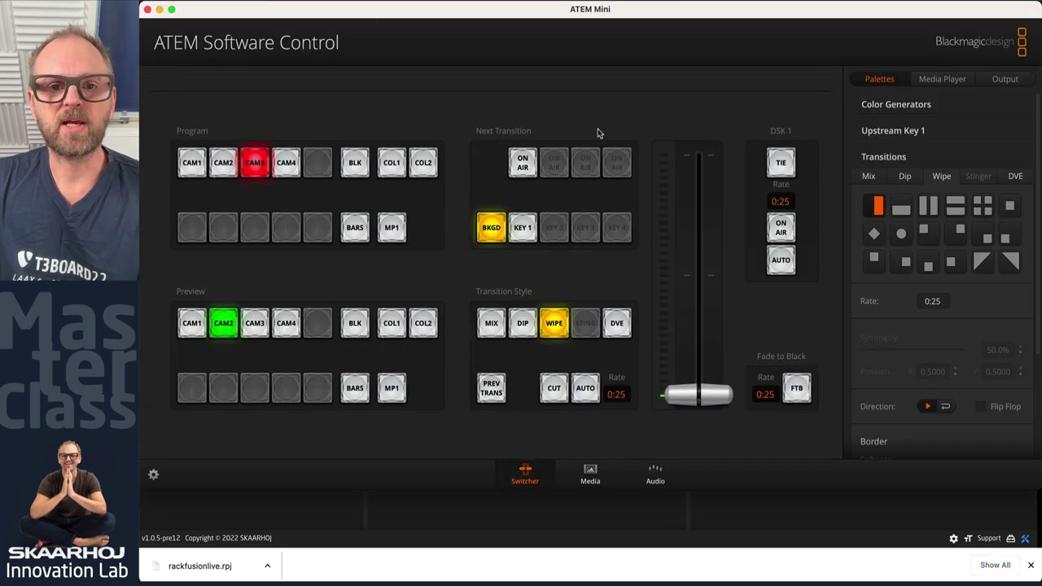
pyautogui.moveTo(305, 8); pyautogui.dragTo(855, 4)
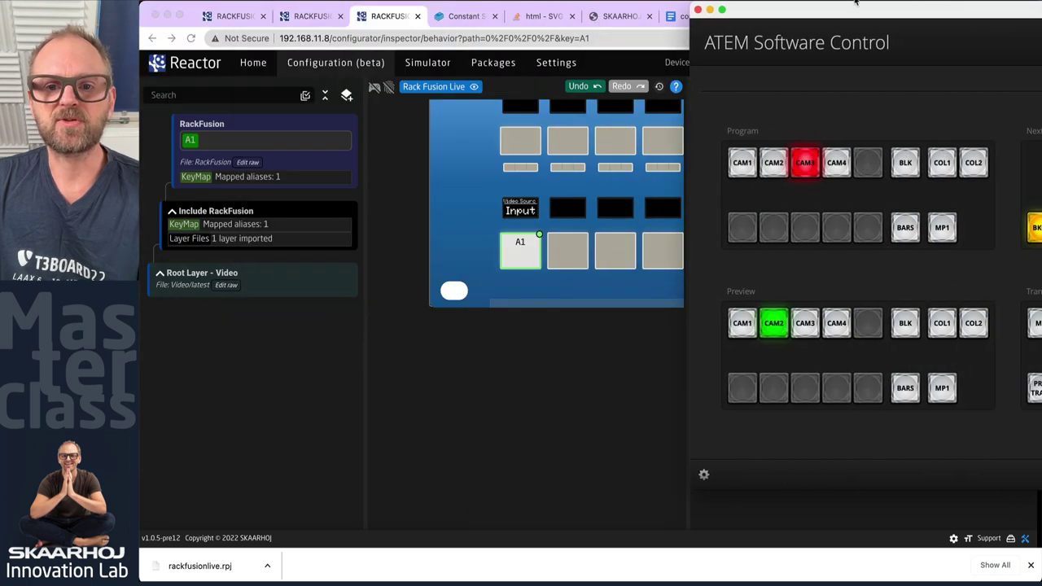
# Step: Alternate the switcher's preview between CAM1 and CAM2, ending on CAM1, to check how panel button A1 responds
pyautogui.click(743, 324)
pyautogui.click(771, 325)
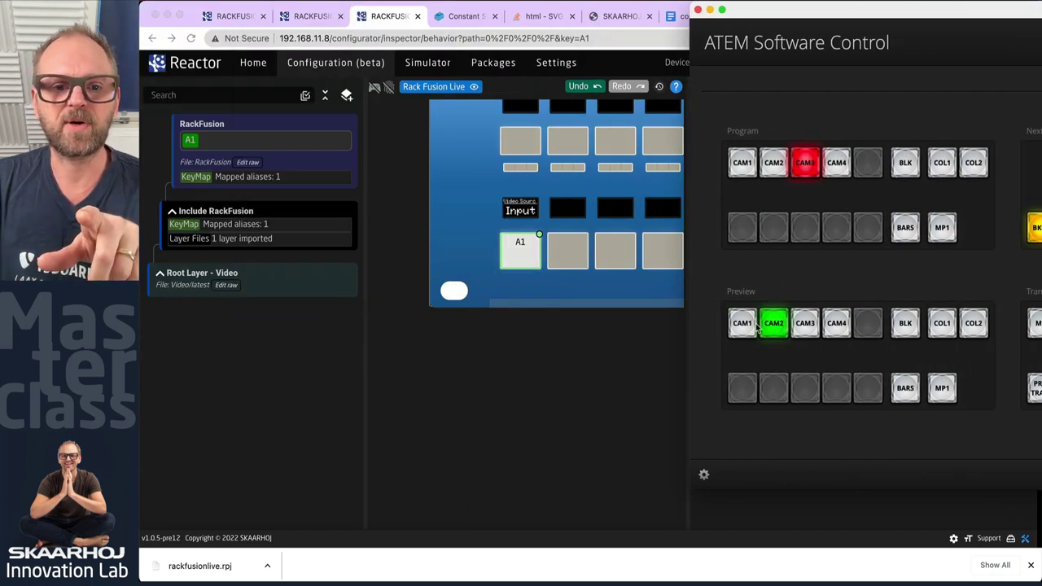
pyautogui.click(742, 323)
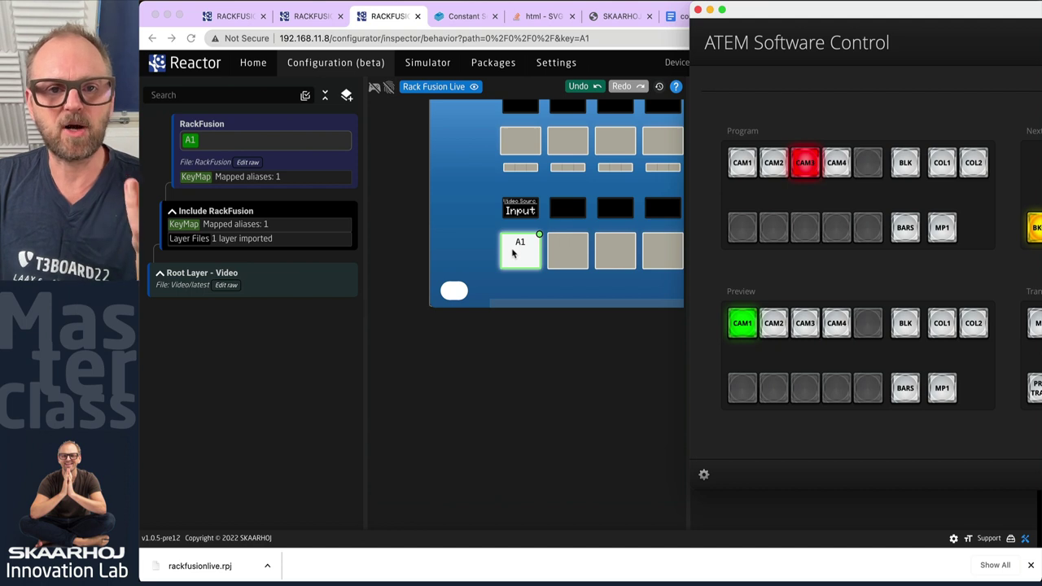
pyautogui.click(776, 325)
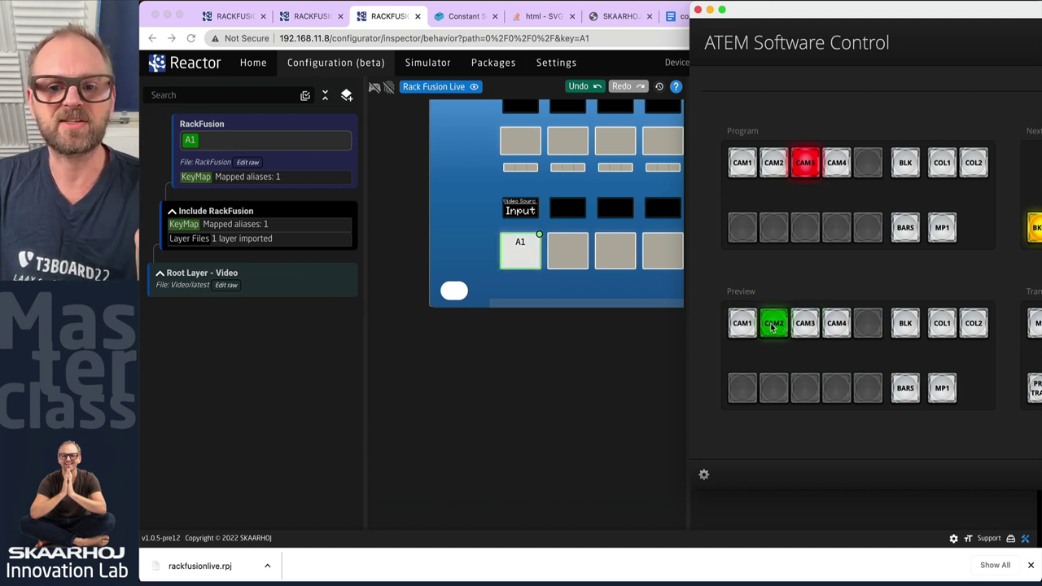
pyautogui.click(733, 325)
# Step: Return to Reactor, reveal A1's additional behavior settings and examine its inherited conditional feedback
pyautogui.click(553, 297)
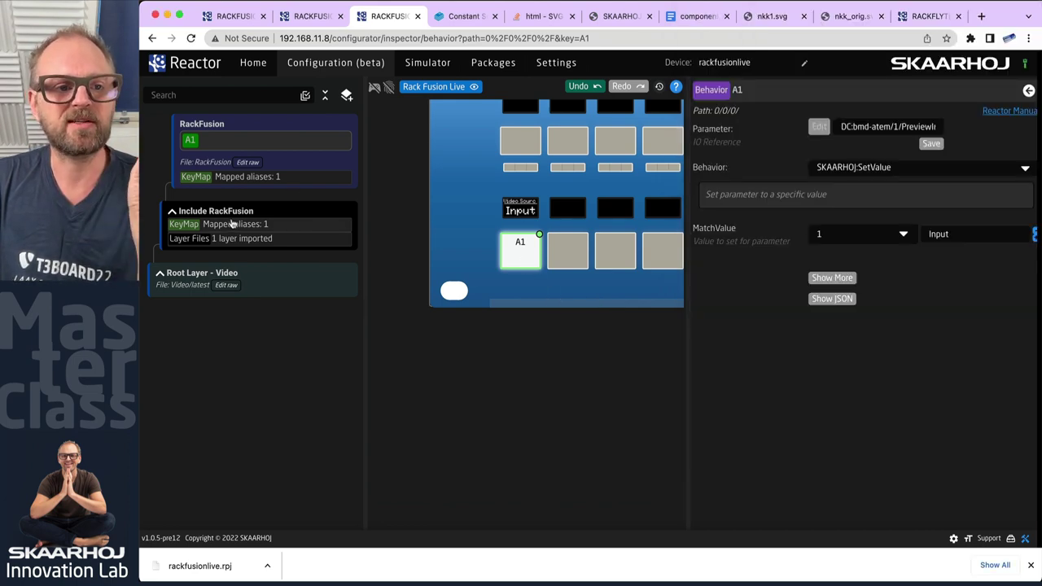
pyautogui.click(831, 278)
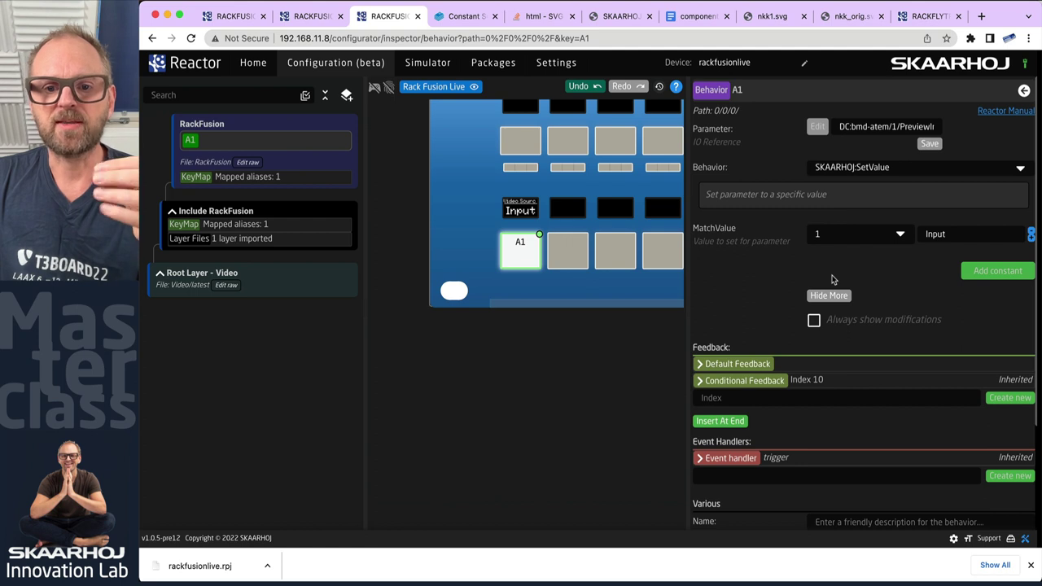
pyautogui.click(699, 382)
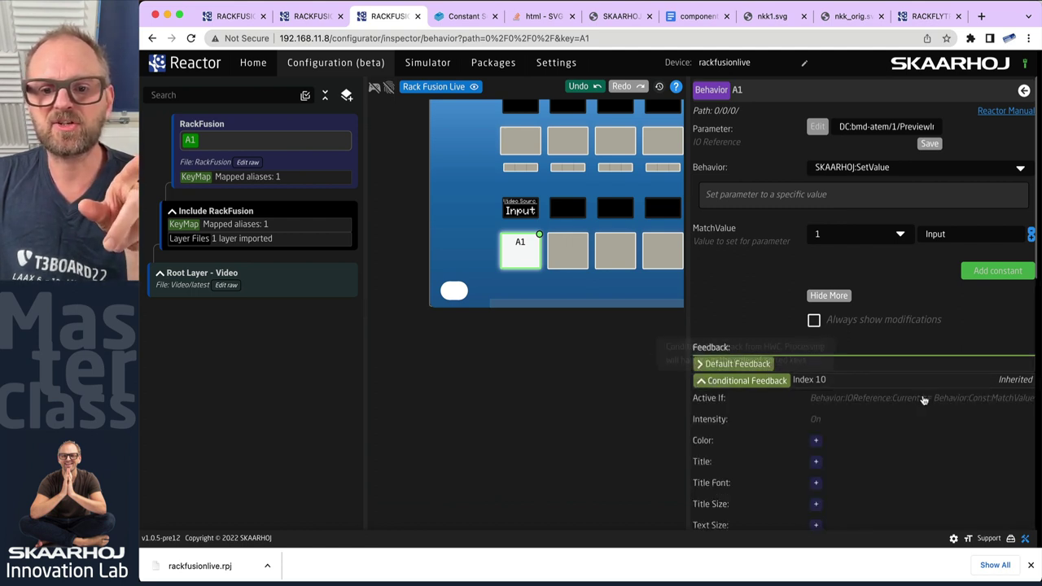
pyautogui.scroll(-2, 814, 383)
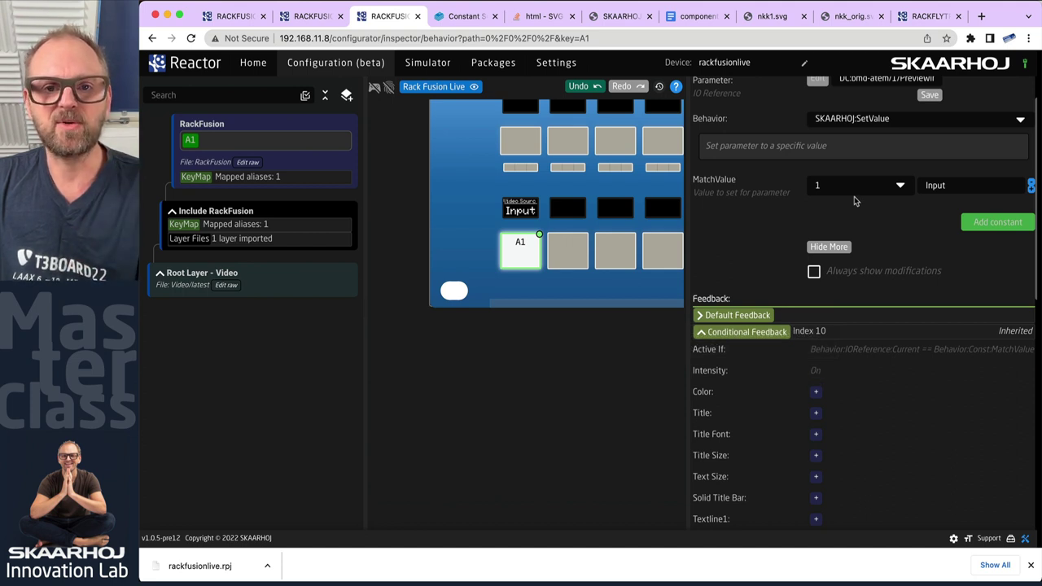
pyautogui.scroll(1, 869, 111)
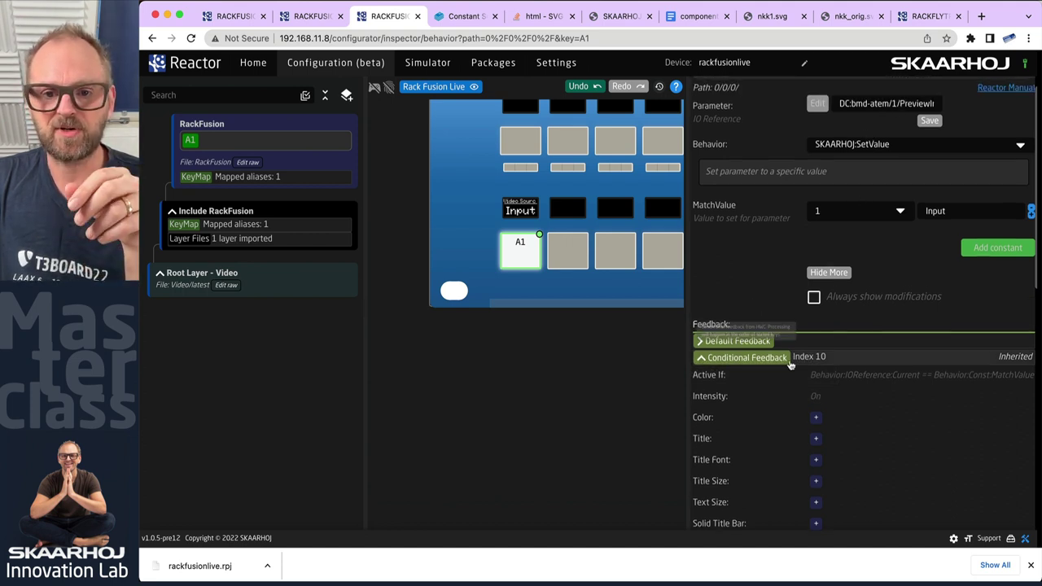
pyautogui.scroll(-3, 716, 293)
pyautogui.click(716, 280)
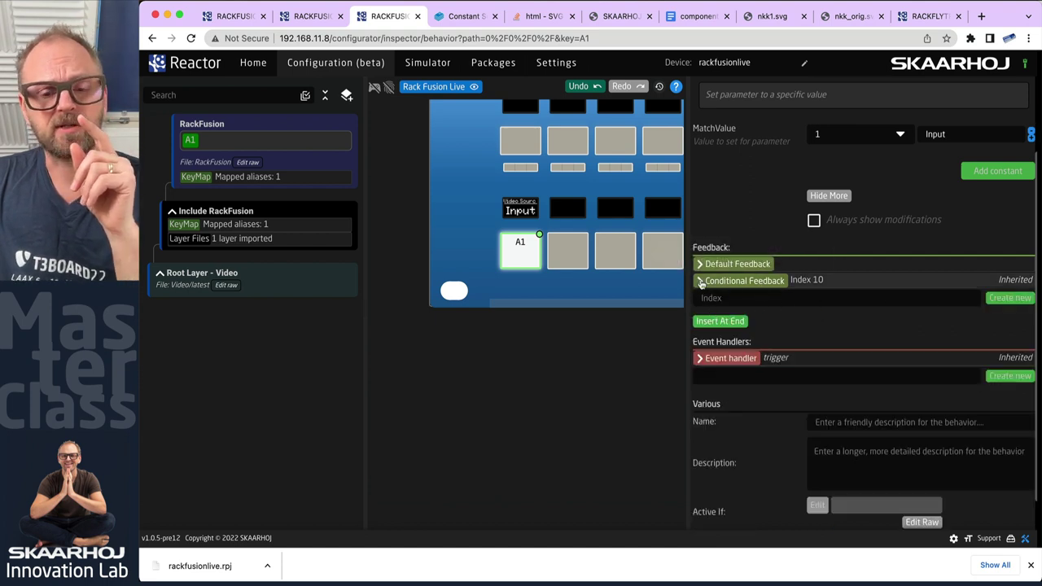
# Step: Add a color to A1's conditional feedback Index 10 and set it to GREEN
pyautogui.click(700, 281)
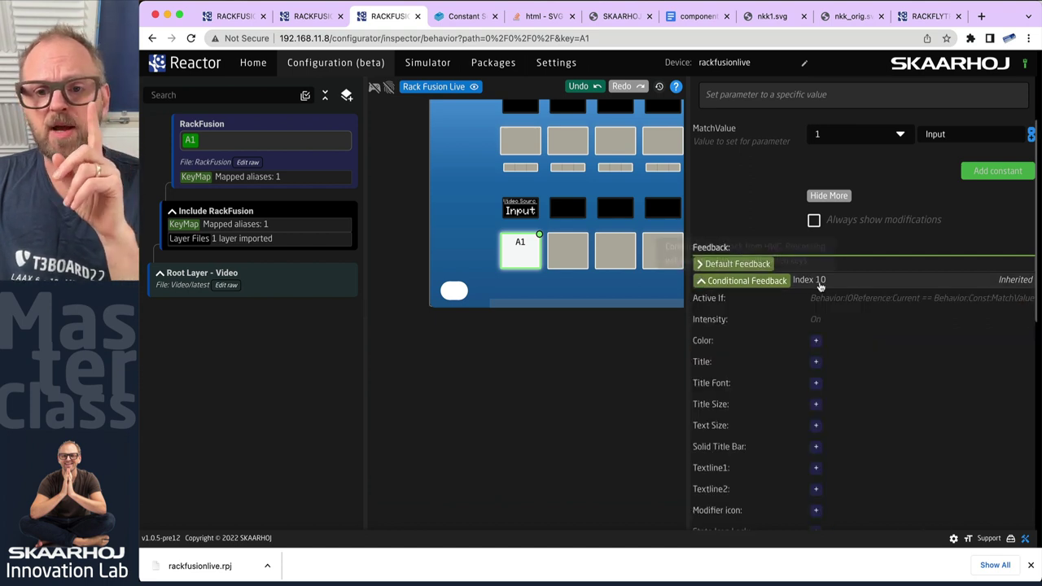
pyautogui.click(816, 341)
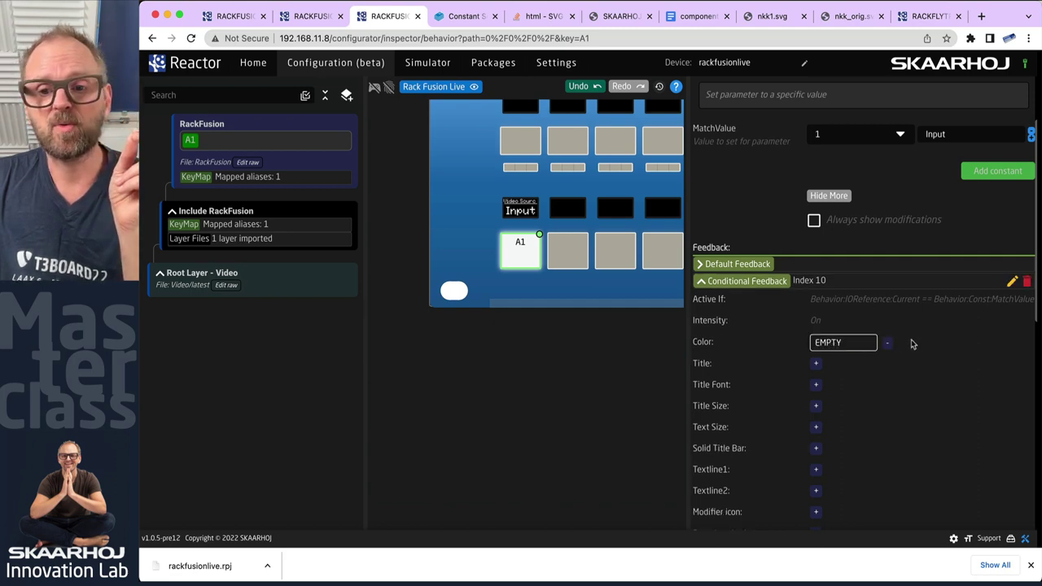
pyautogui.click(858, 344)
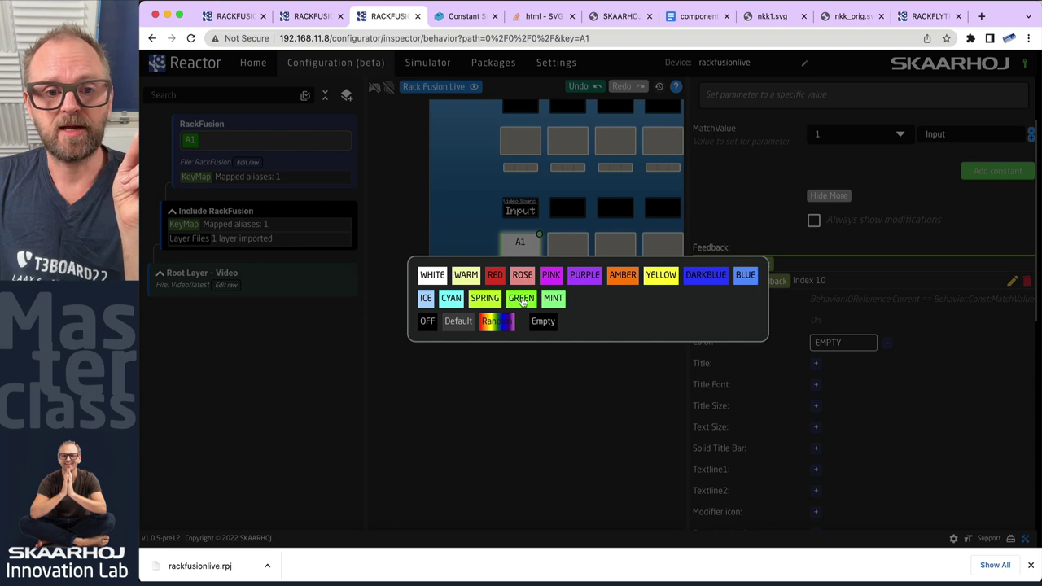
pyautogui.click(521, 299)
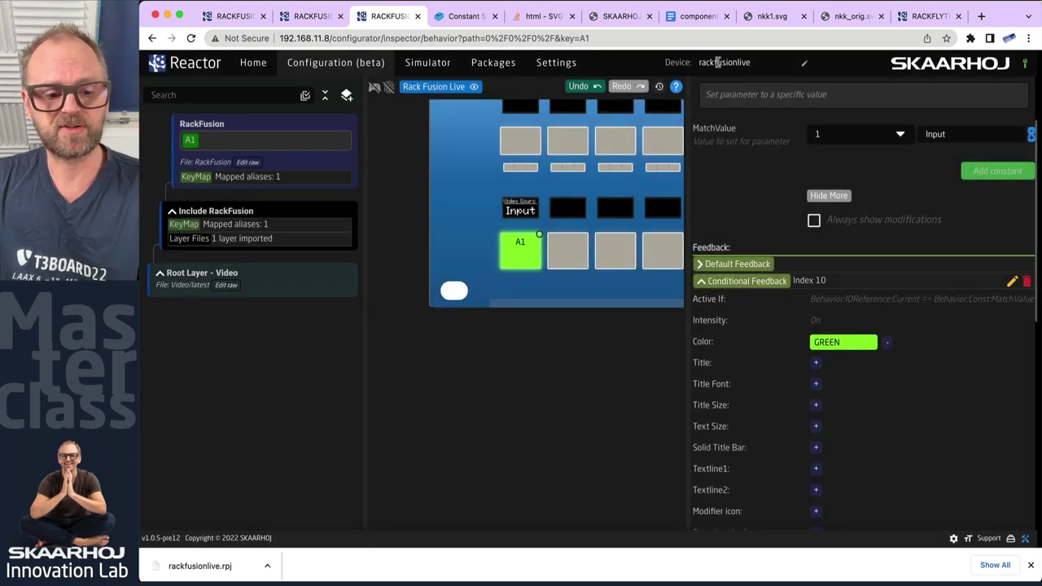
# Step: Switch to ATEM Software Control and toggle the preview between CAM2 and CAM1 to test A1's green feedback
pyautogui.press('super+Tab')
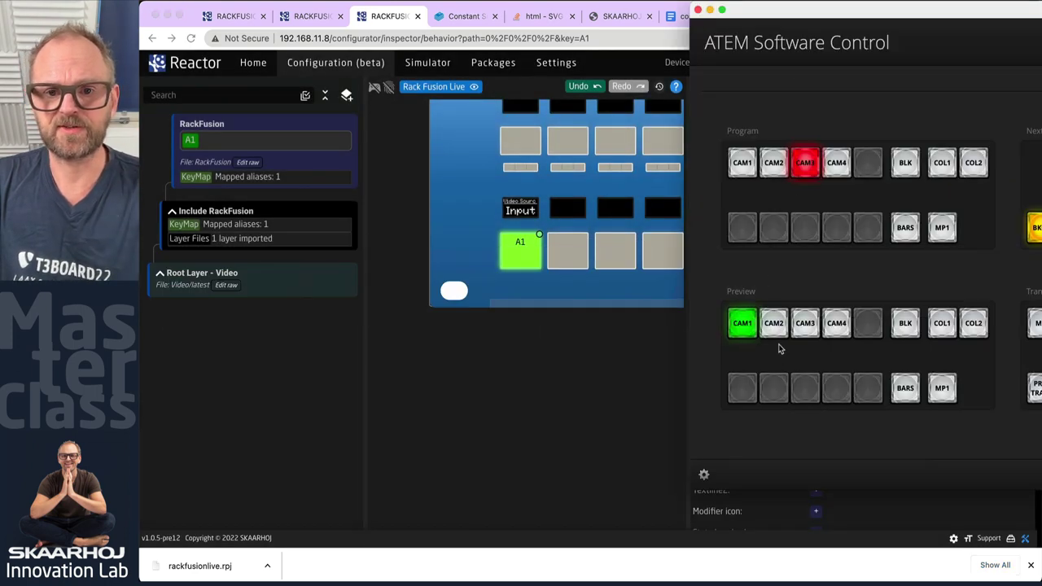
pyautogui.click(774, 323)
pyautogui.click(742, 323)
pyautogui.click(774, 323)
pyautogui.click(742, 323)
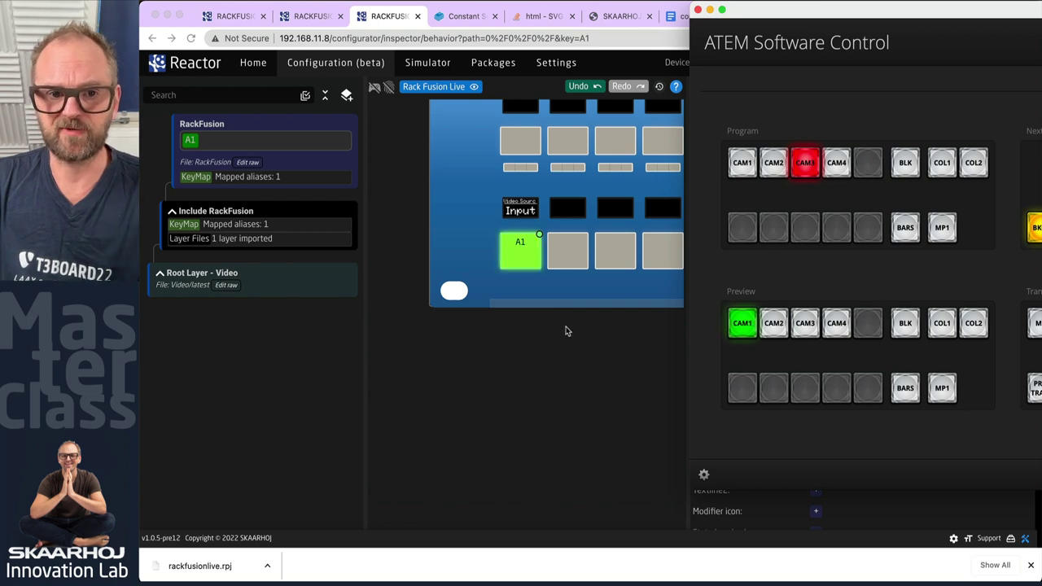
# Step: Return to Reactor and add a second conditional feedback after Index 10 in A1's behavior, showing its settings
pyautogui.click(567, 331)
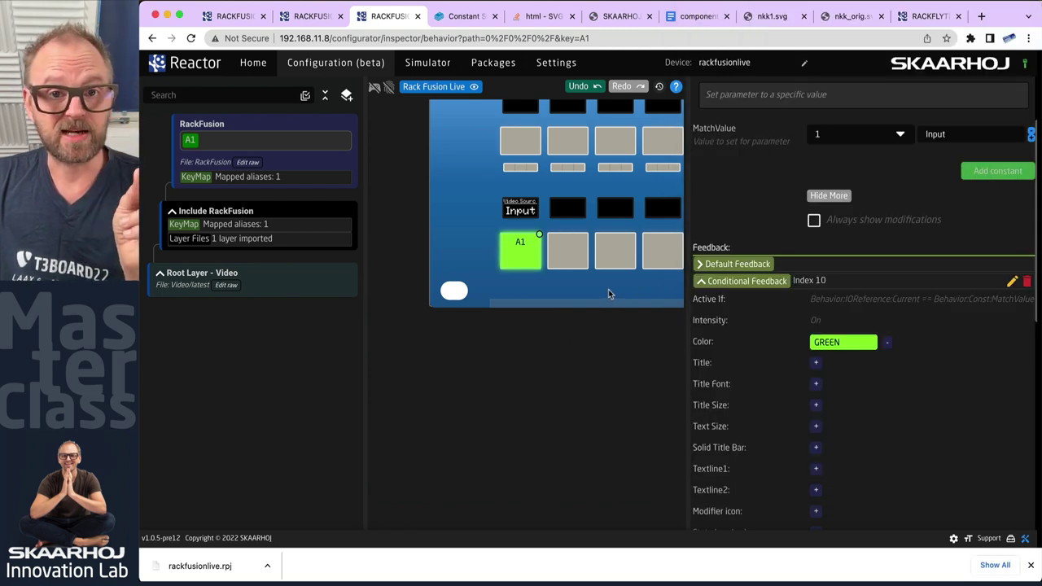
pyautogui.click(701, 282)
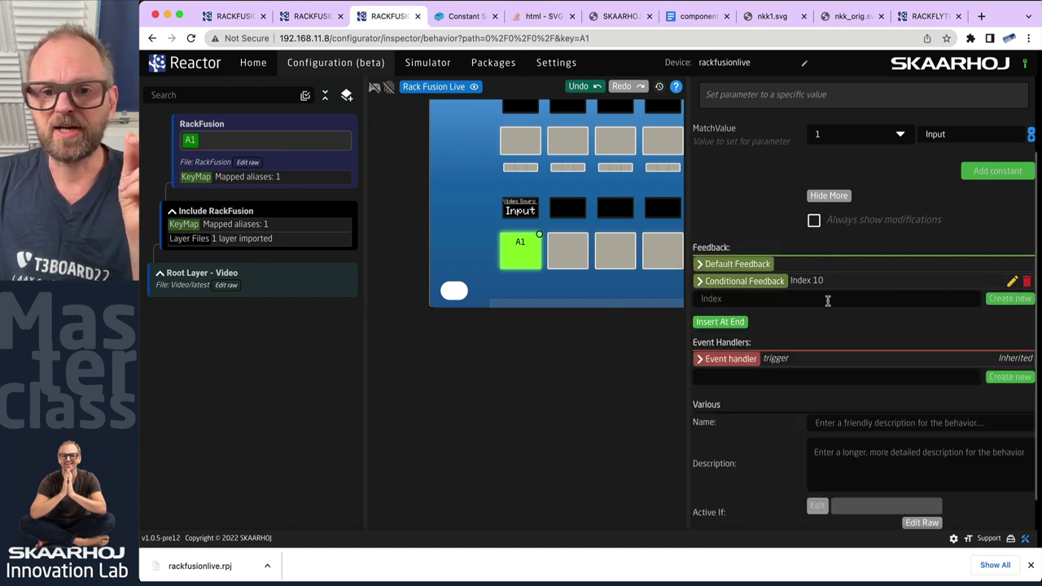
pyautogui.click(718, 322)
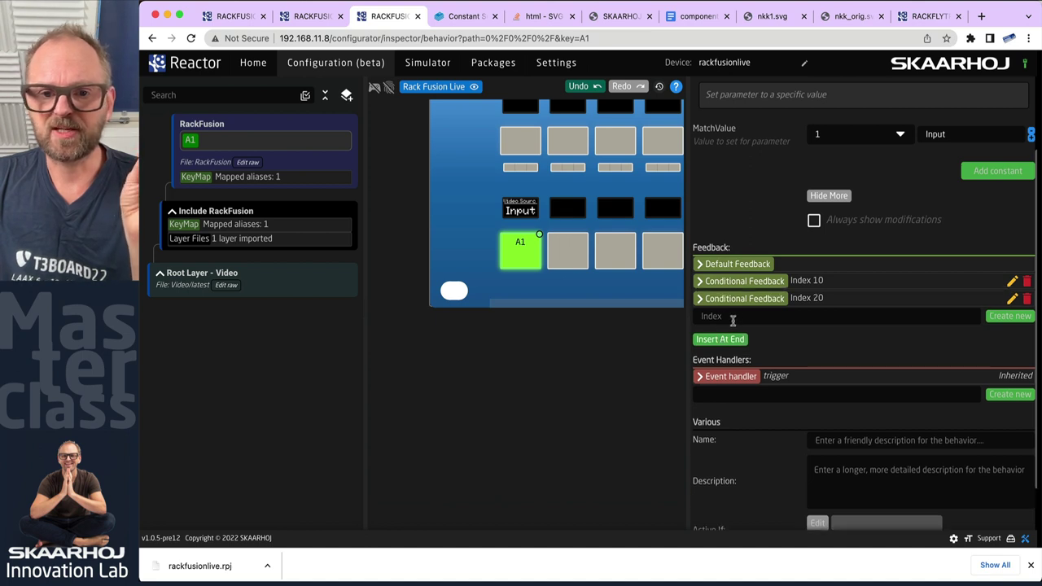
pyautogui.click(701, 298)
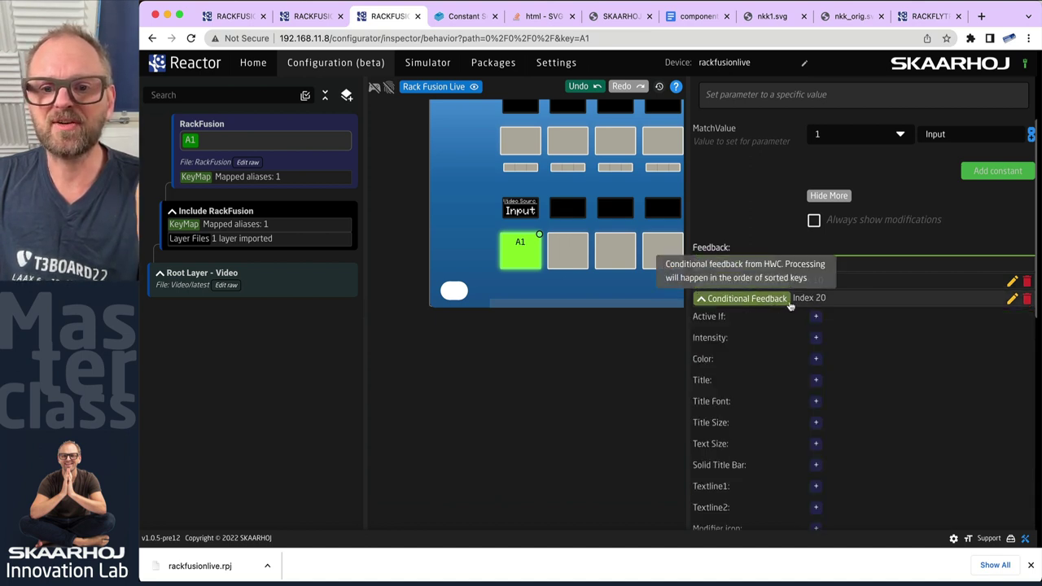
# Step: Examine the Active If condition of conditional feedback Index 10 in the condition editor, then close it without changes
pyautogui.click(701, 282)
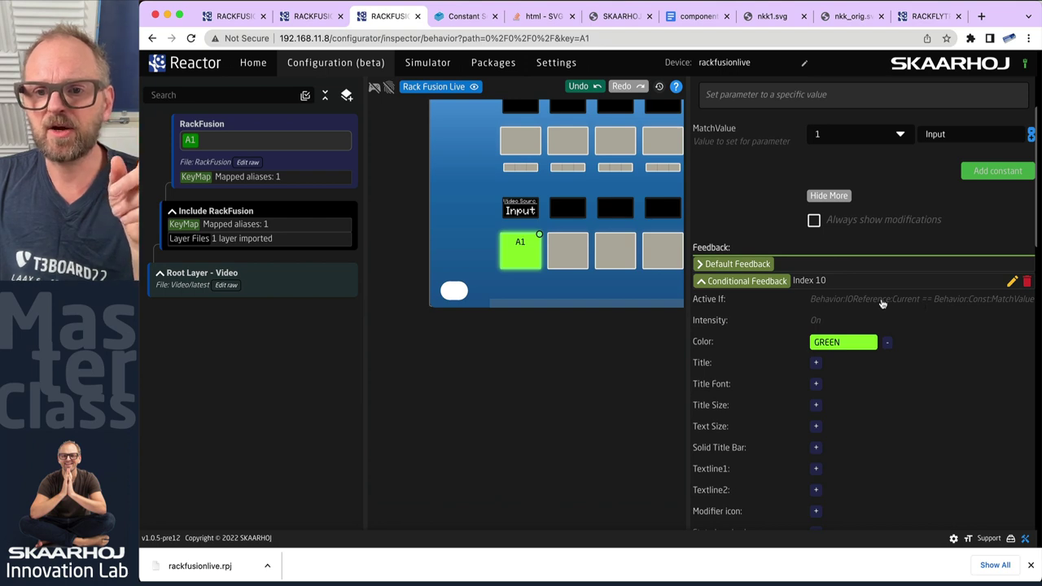
pyautogui.click(882, 302)
pyautogui.click(910, 317)
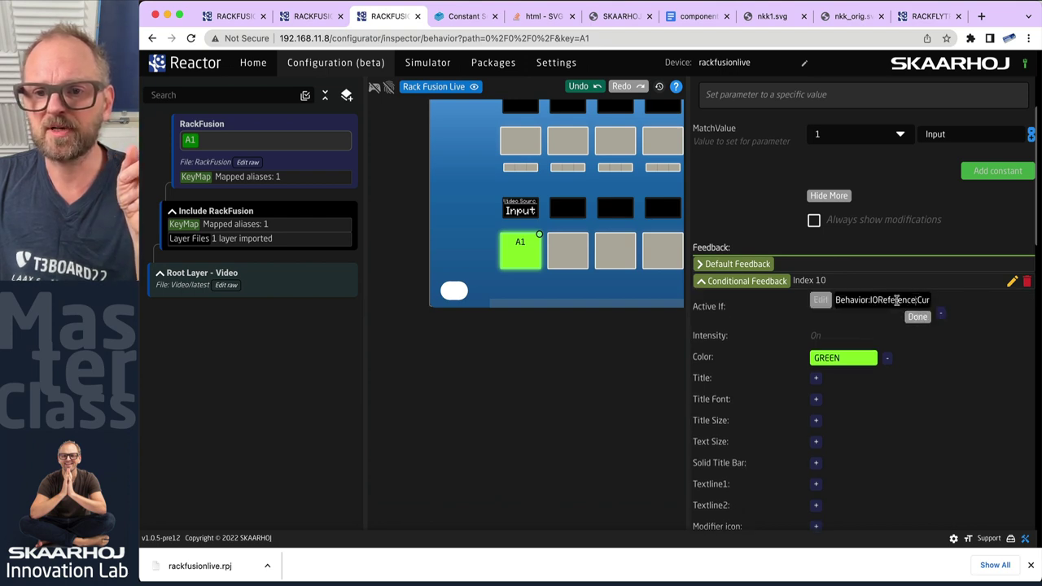
pyautogui.moveTo(894, 299); pyautogui.dragTo(934, 301)
pyautogui.click(820, 300)
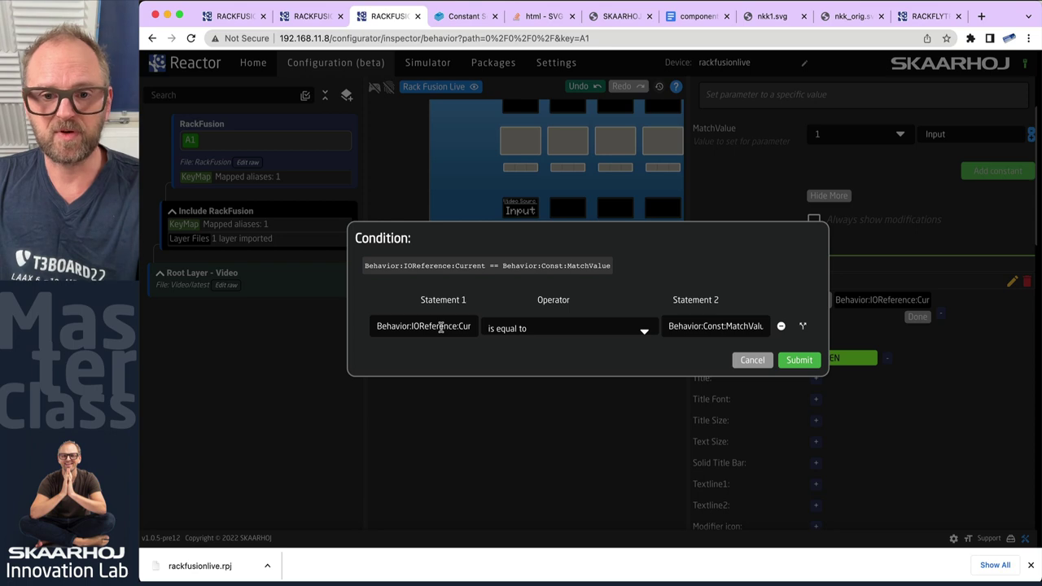
pyautogui.moveTo(722, 325); pyautogui.dragTo(771, 329)
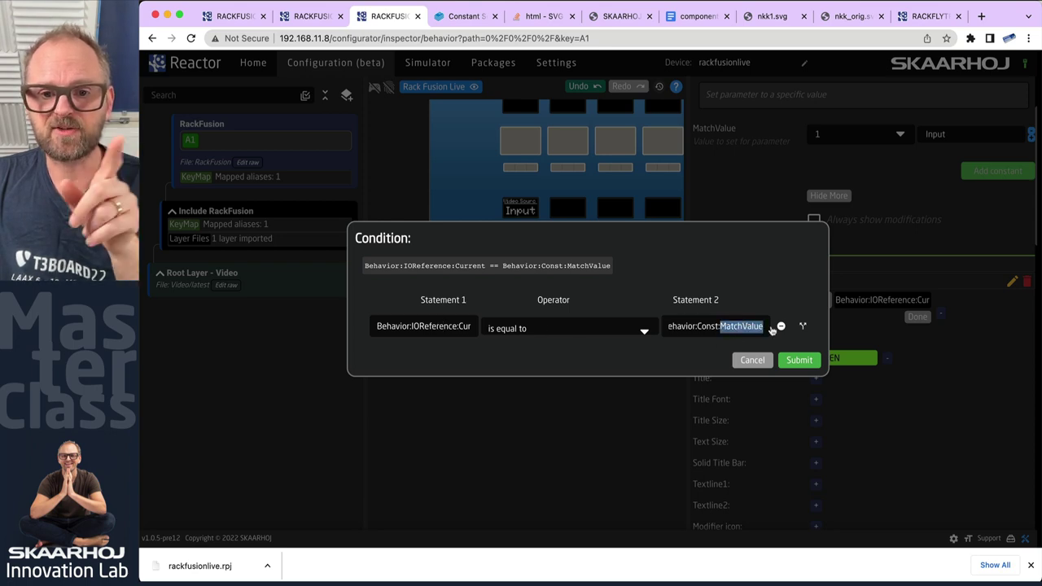
pyautogui.click(753, 360)
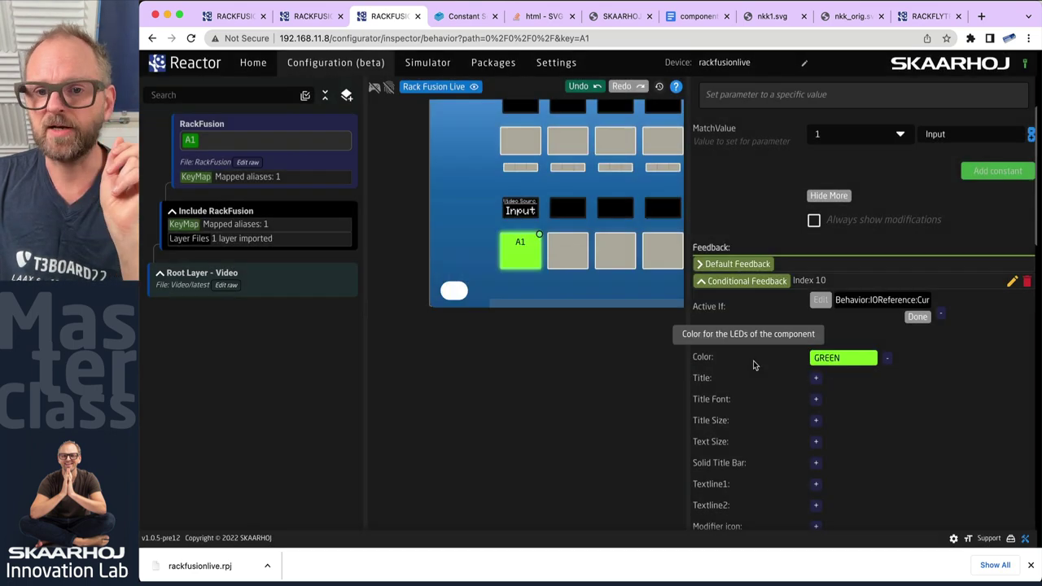
pyautogui.click(700, 281)
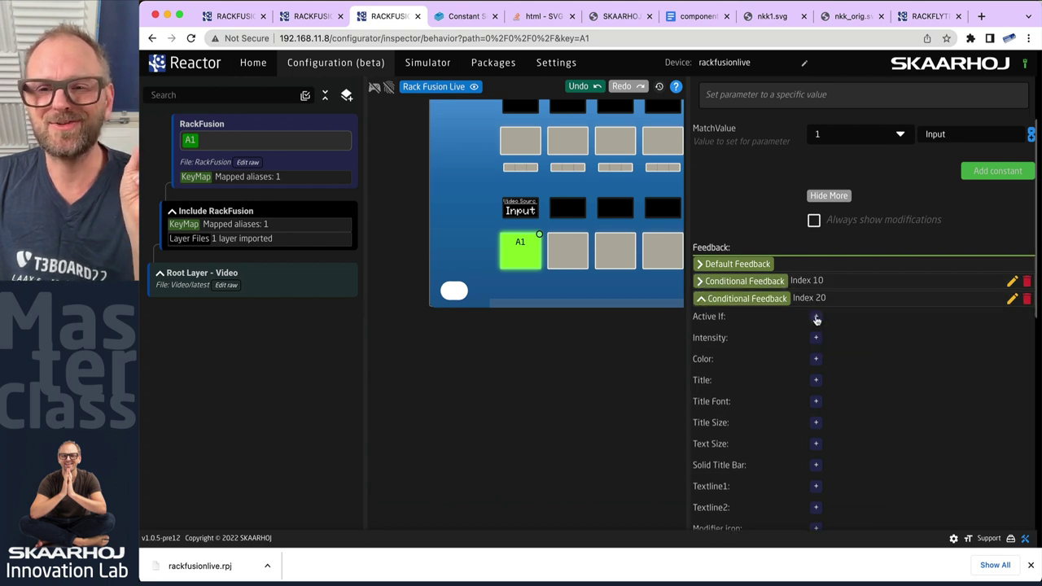
# Step: Add an Active If condition to conditional feedback Index 20 and choose the ATEM Mini as its first statement's device
pyautogui.scroll(3, 838, 130)
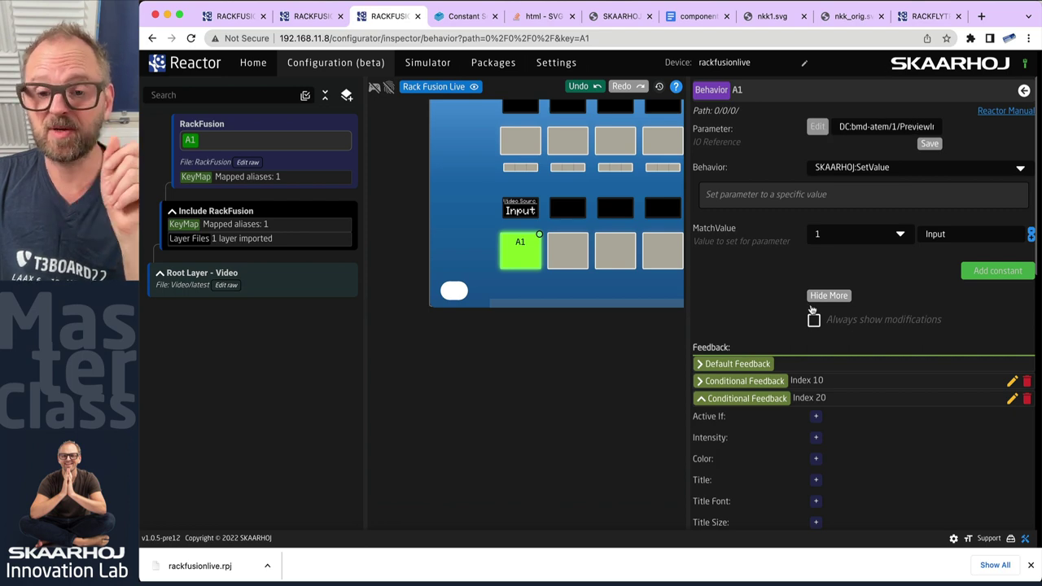
pyautogui.click(817, 418)
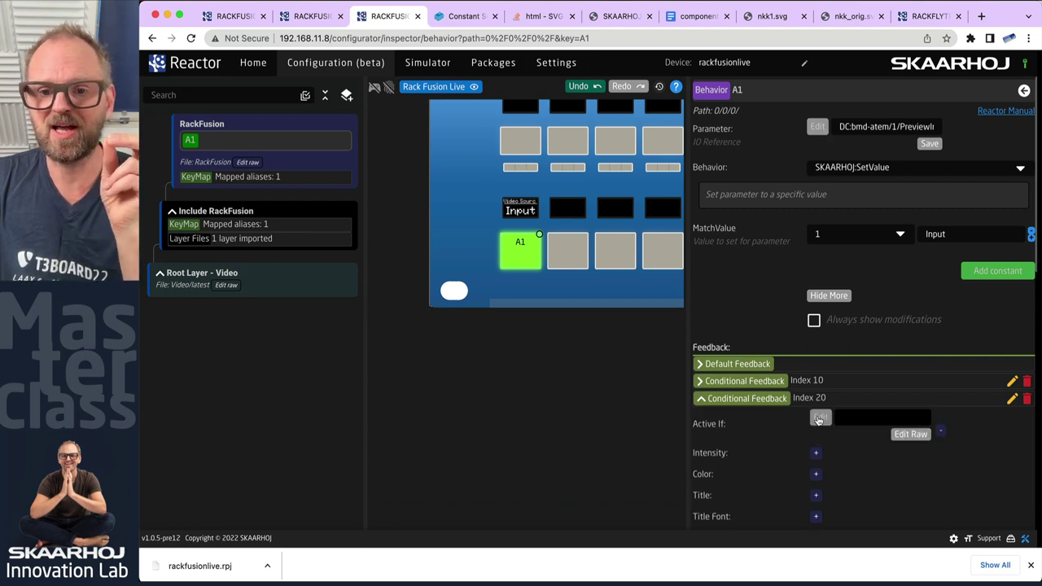
pyautogui.click(819, 419)
pyautogui.click(466, 316)
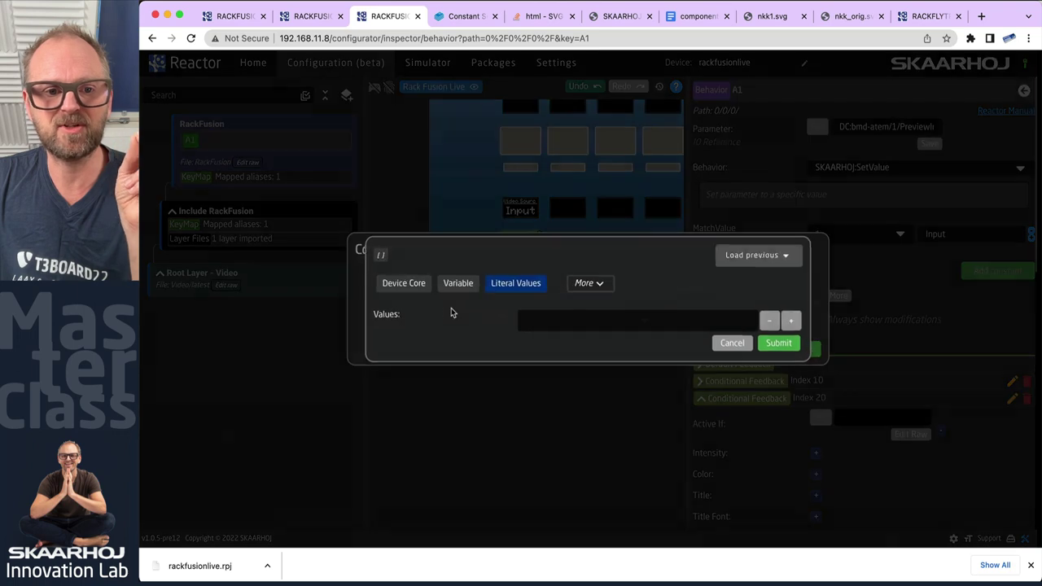
pyautogui.click(410, 284)
pyautogui.click(435, 287)
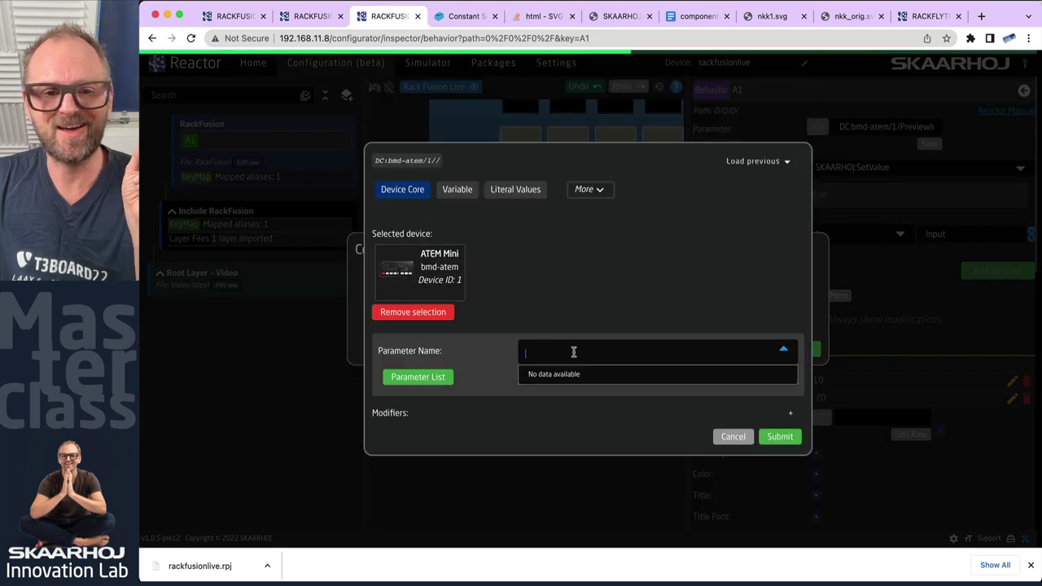
# Step: Set the first statement's parameter to Program Input Video Source on M/E 1 and submit it
pyautogui.write('program')
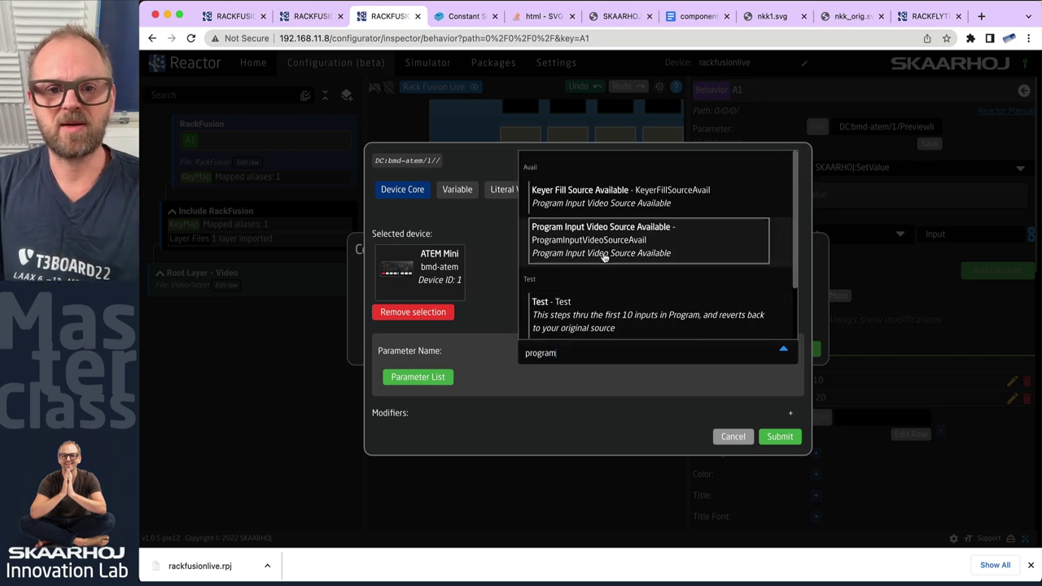
pyautogui.scroll(-2, 606, 257)
pyautogui.click(612, 323)
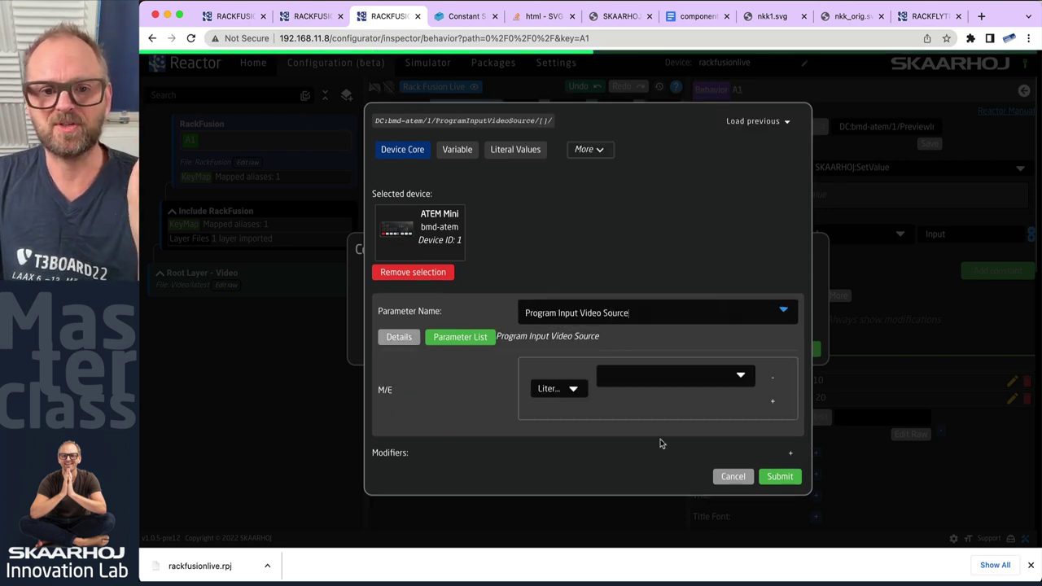
pyautogui.click(723, 374)
pyautogui.click(655, 399)
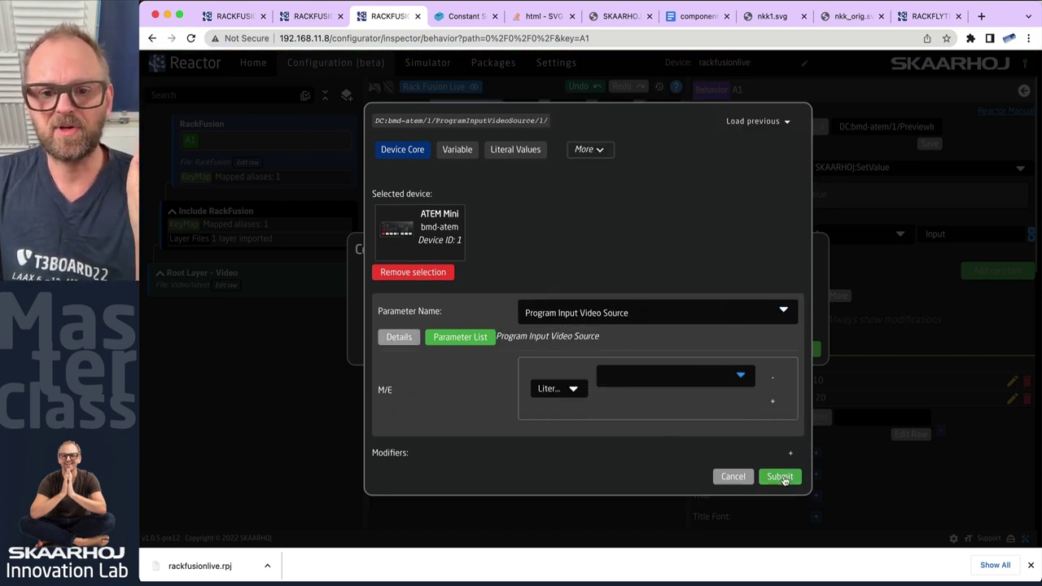
pyautogui.click(777, 476)
# Step: Set the Index 20 condition's comparison value to the behavior's MatchValue constant and submit the condition
pyautogui.click(695, 324)
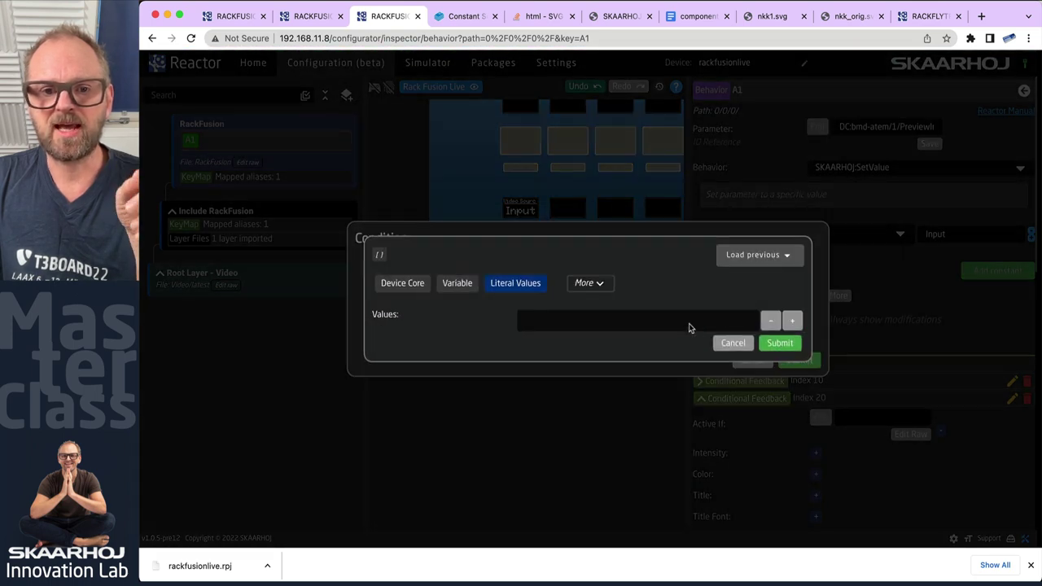
pyautogui.click(569, 284)
pyautogui.click(522, 298)
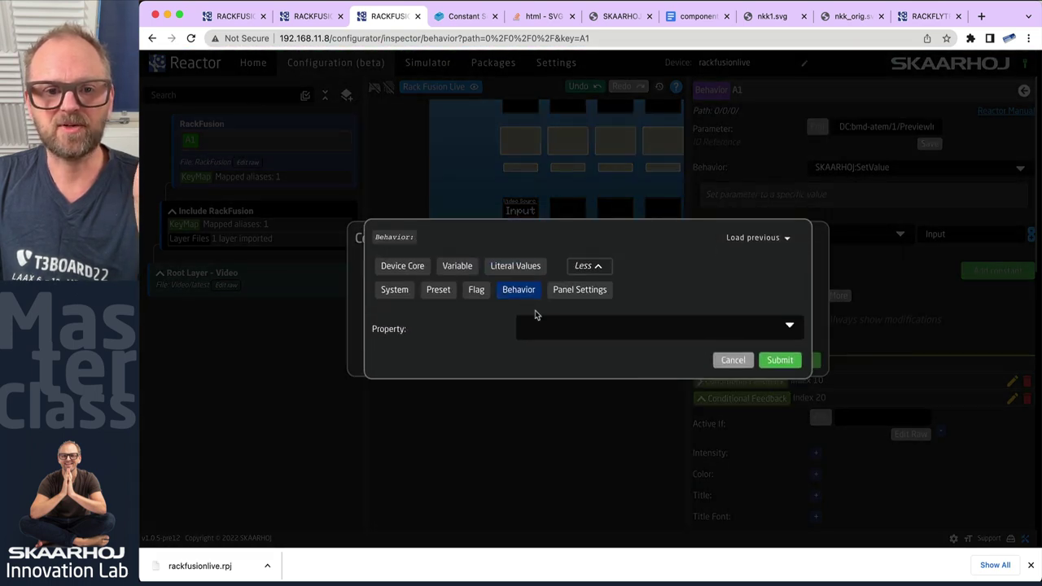
pyautogui.click(581, 330)
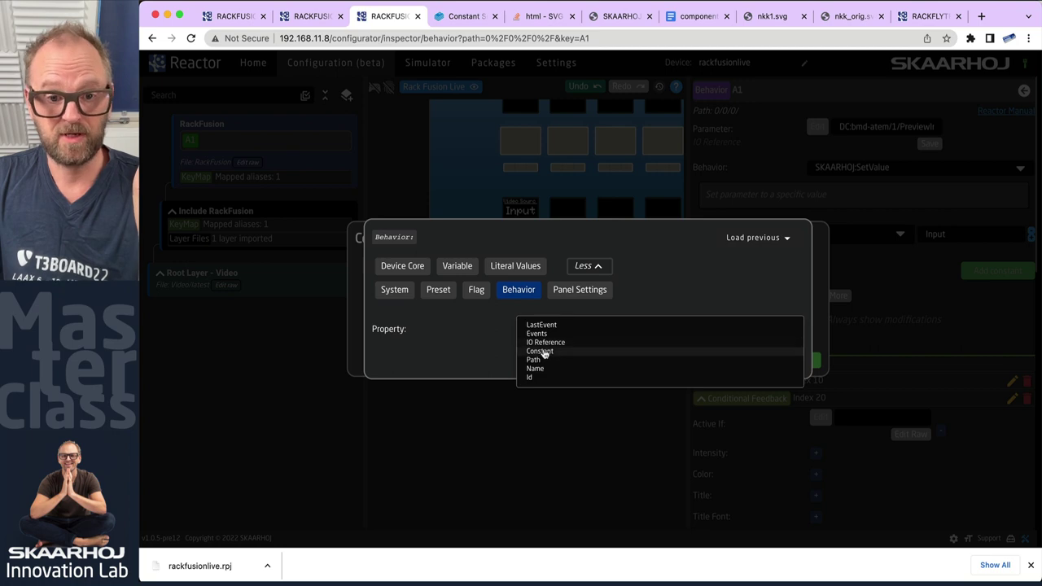
pyautogui.click(546, 351)
pyautogui.write('MAtchValue')
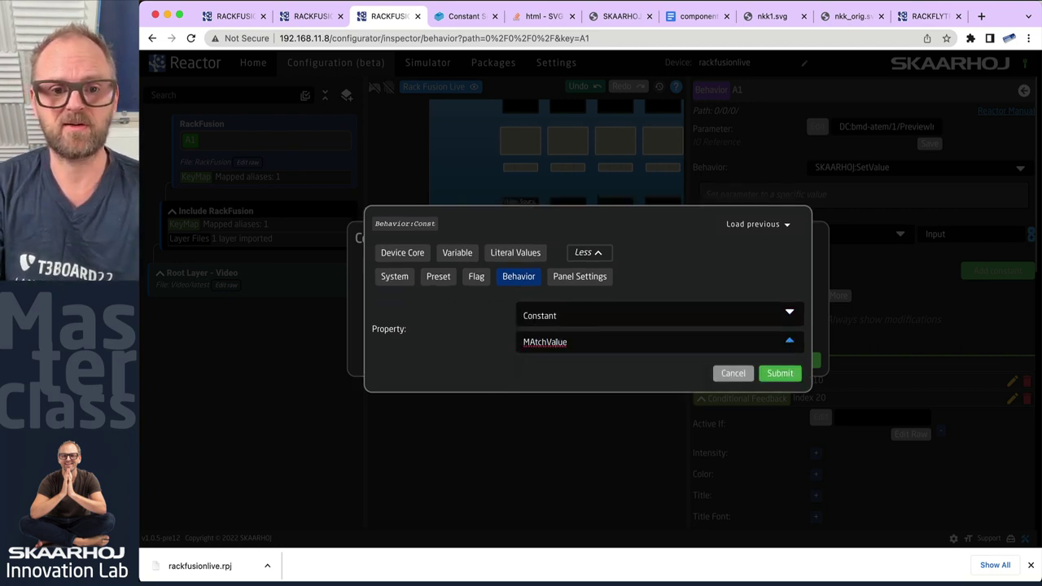
pyautogui.click(530, 342)
pyautogui.press('BackSpace')
pyautogui.write('a')
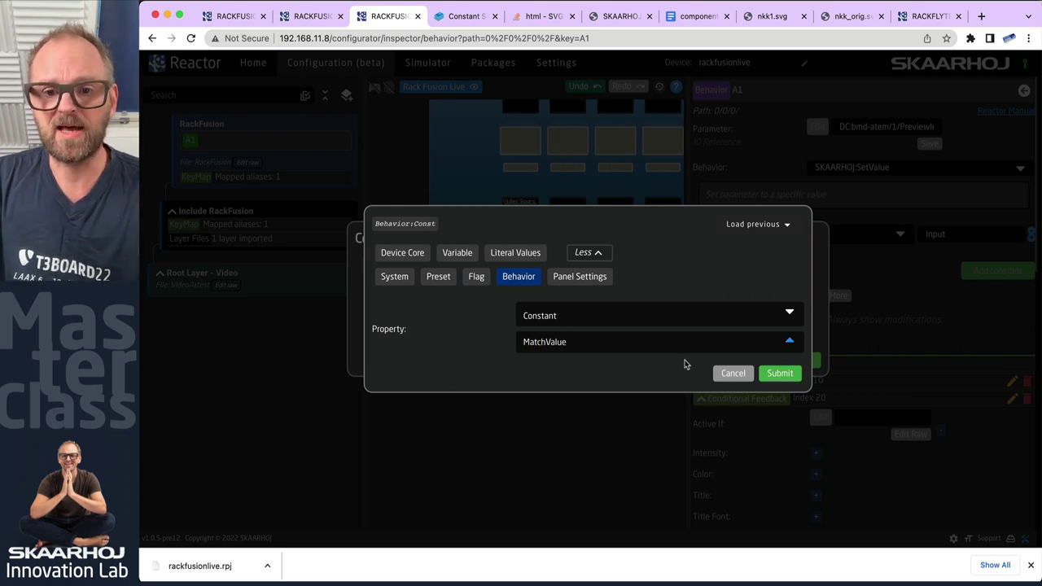
pyautogui.click(779, 373)
pyautogui.click(795, 361)
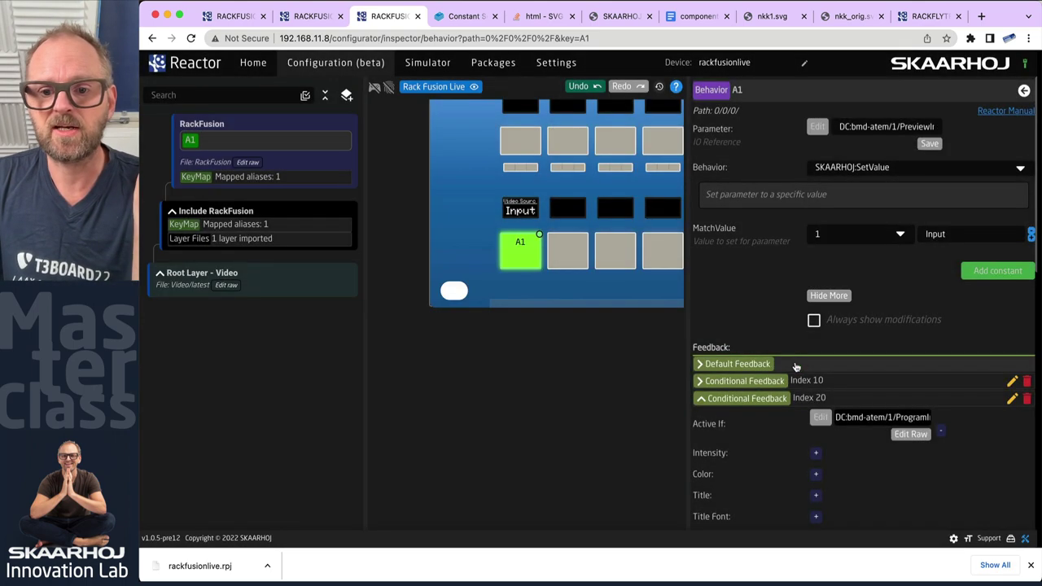
# Step: Add a color to conditional feedback Index 20 and set it to RED
pyautogui.click(816, 474)
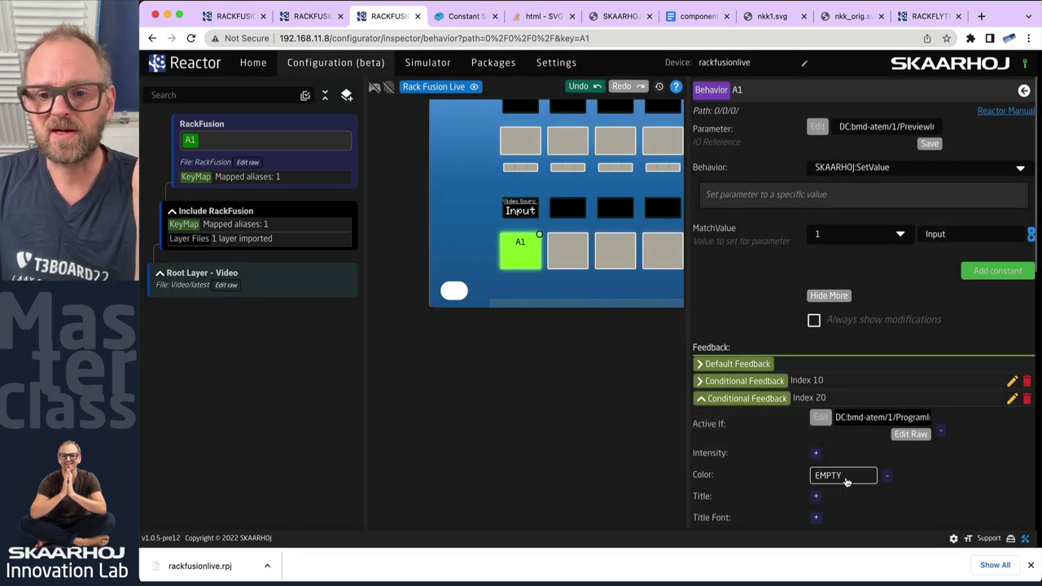
pyautogui.click(846, 481)
pyautogui.click(499, 276)
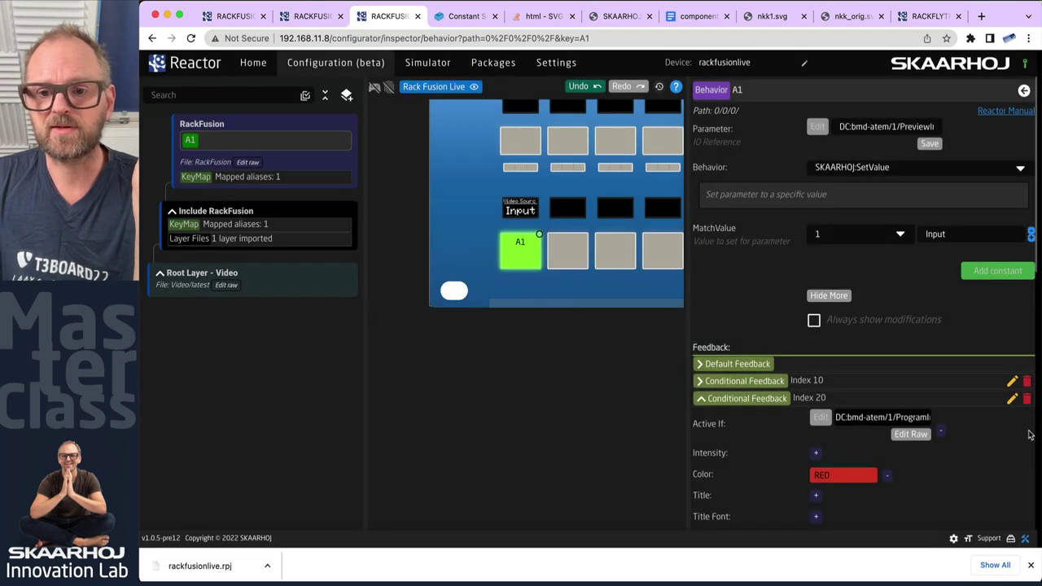
# Step: Switch to ATEM Software Control, set preview to CAM2 and program to CAM1 to test A1's feedback, and return to Reactor
pyautogui.scroll(-5, 573, 440)
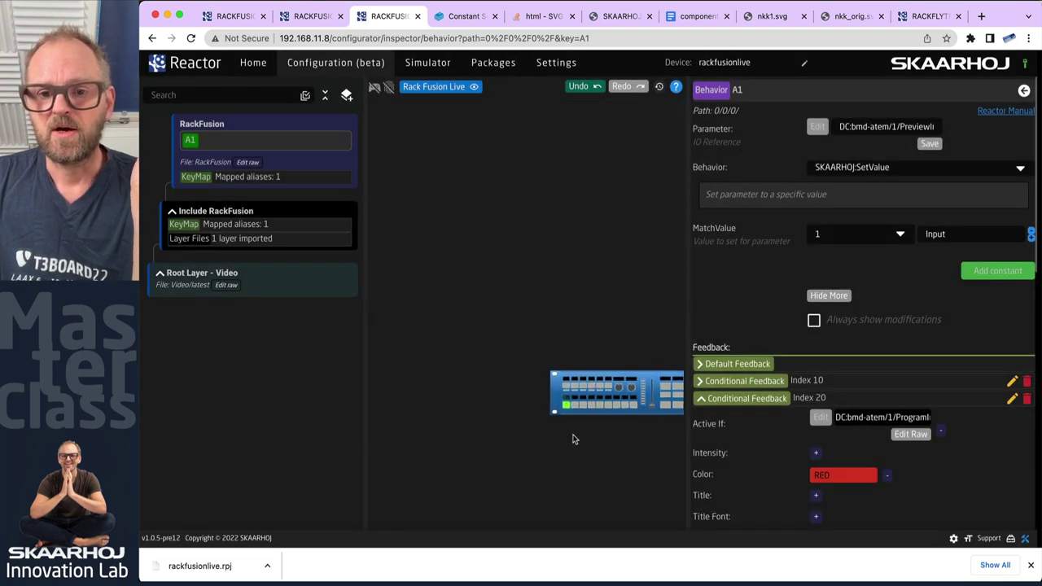
pyautogui.scroll(5, 573, 440)
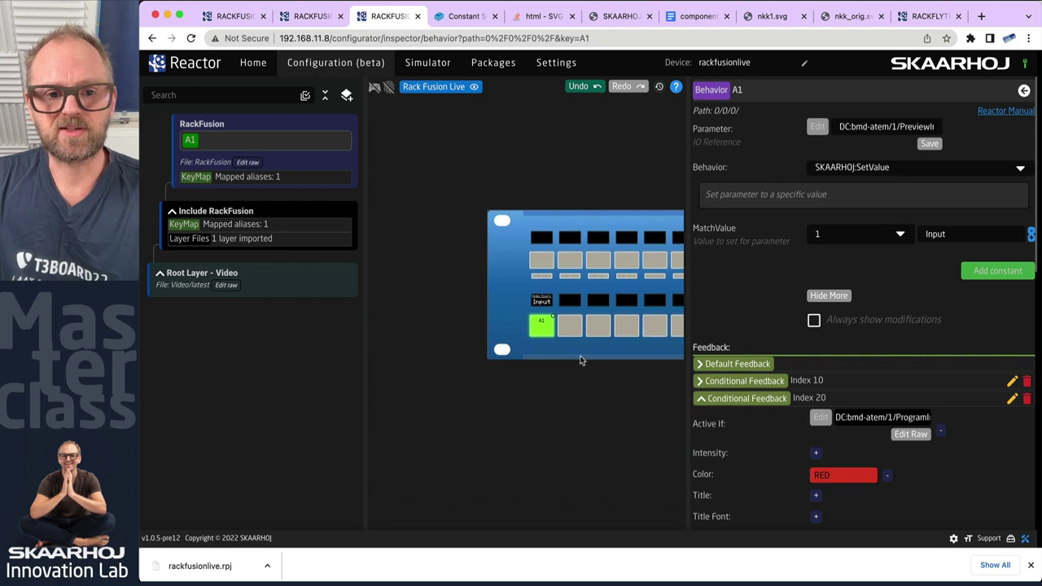
pyautogui.moveTo(580, 360); pyautogui.dragTo(505, 348)
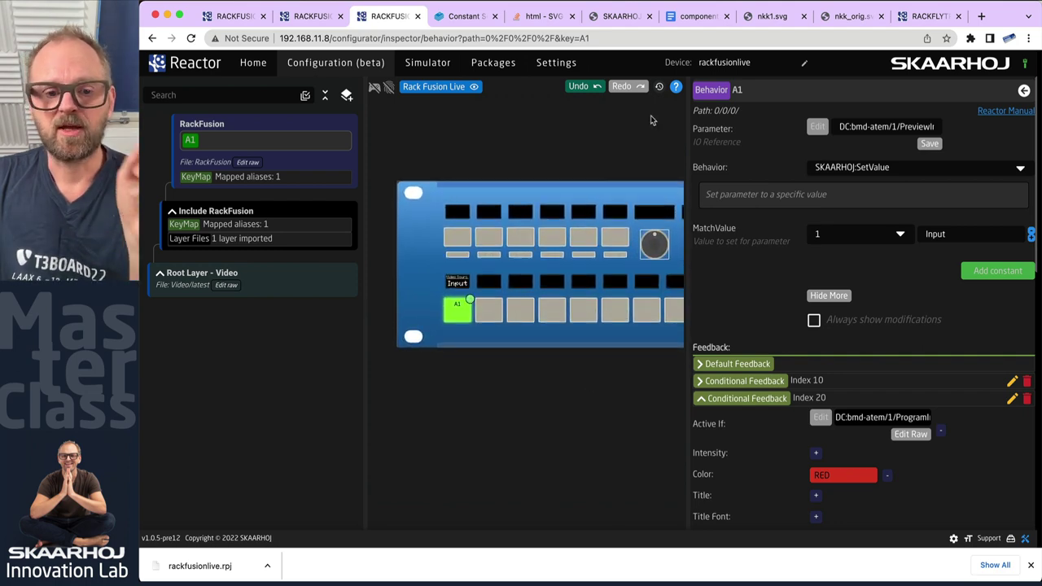
pyautogui.press('super+Tab')
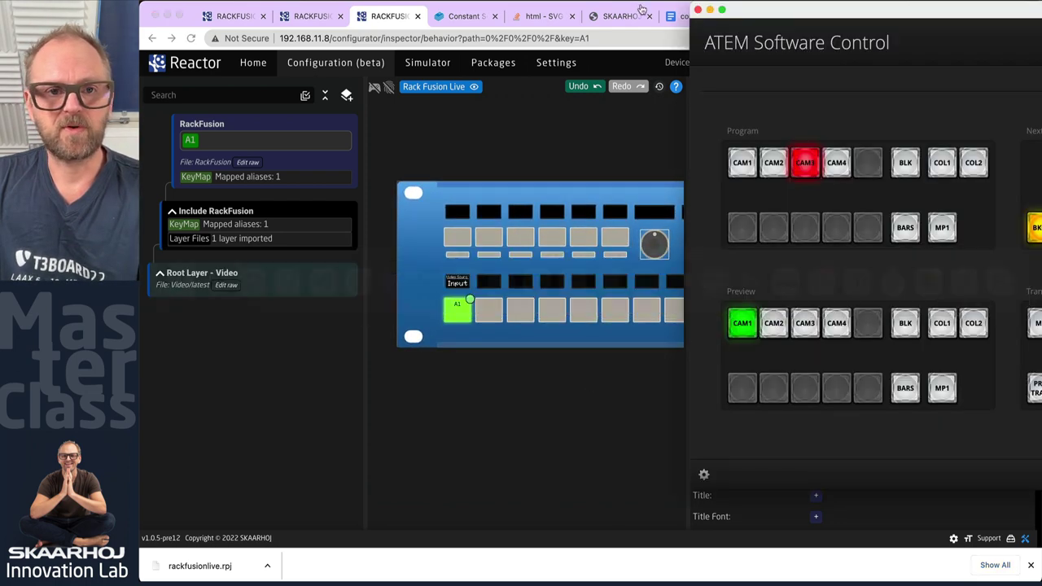
pyautogui.click(777, 326)
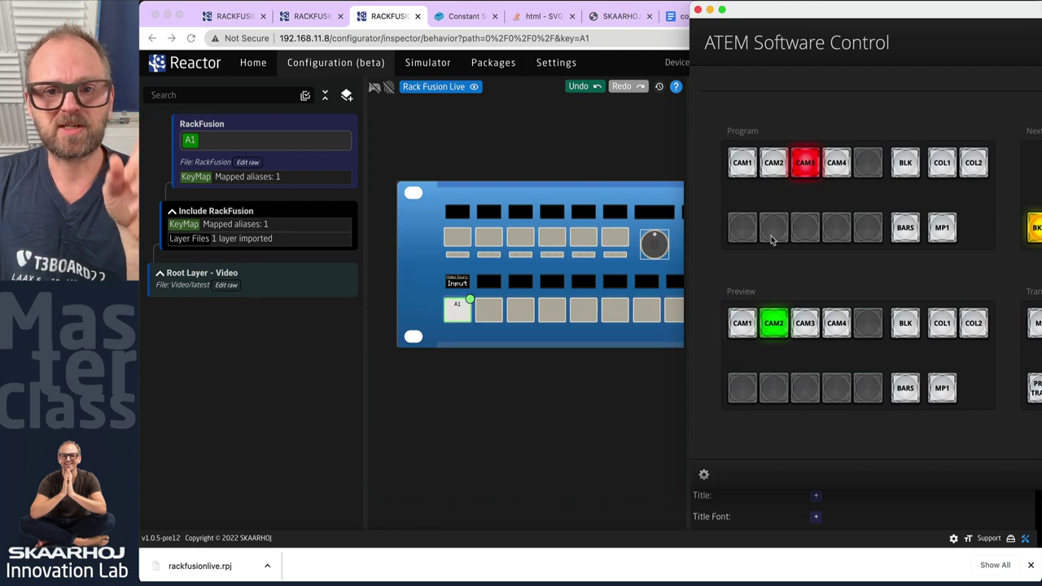
pyautogui.click(741, 163)
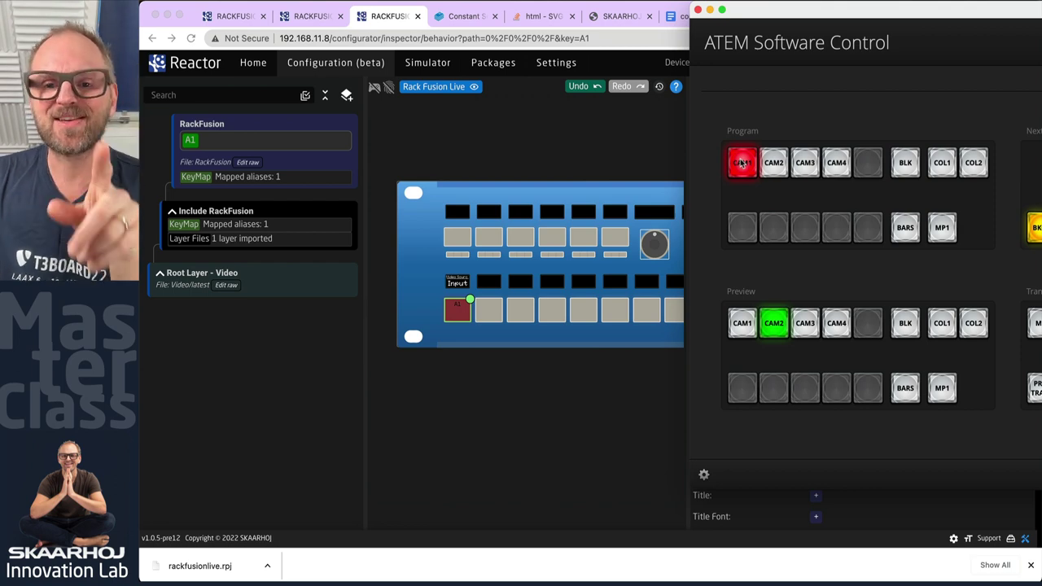
pyautogui.click(647, 153)
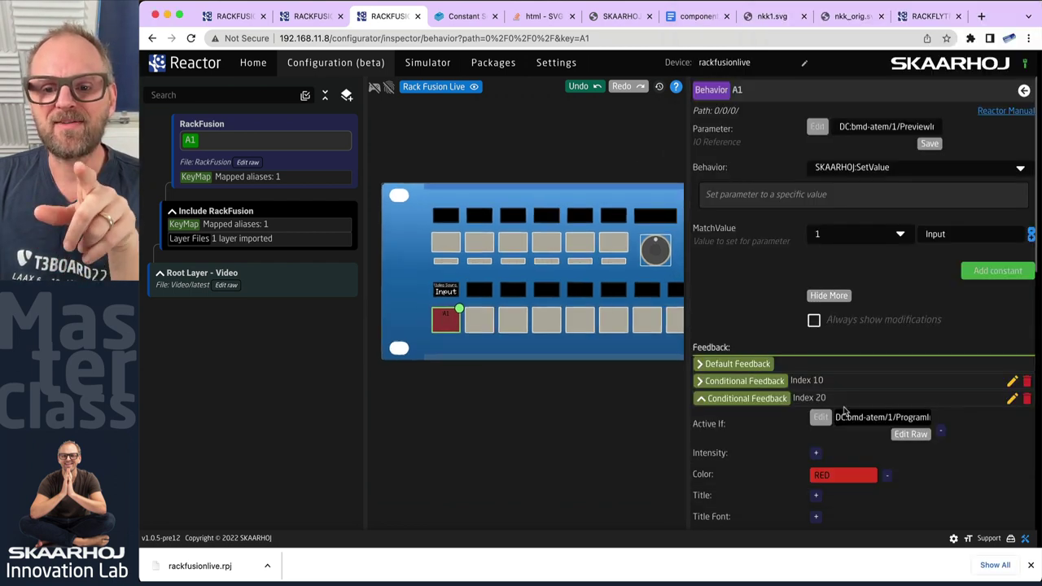
# Step: Create the master behavior SetPreviewWithTally on the RackFusion layer as a copy of A1, and remove its MatchValue
pyautogui.scroll(-1, 916, 417)
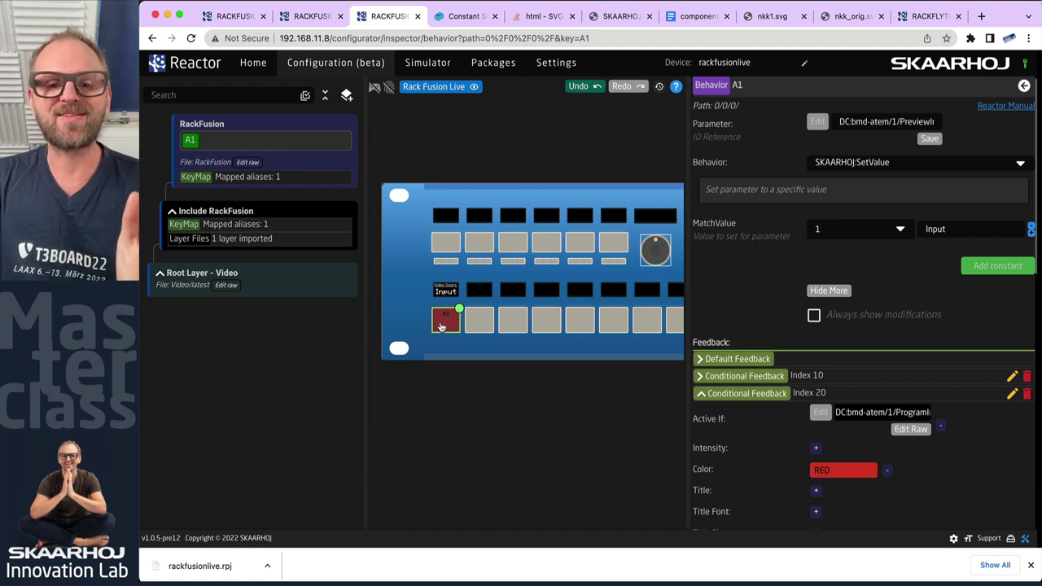
pyautogui.click(701, 393)
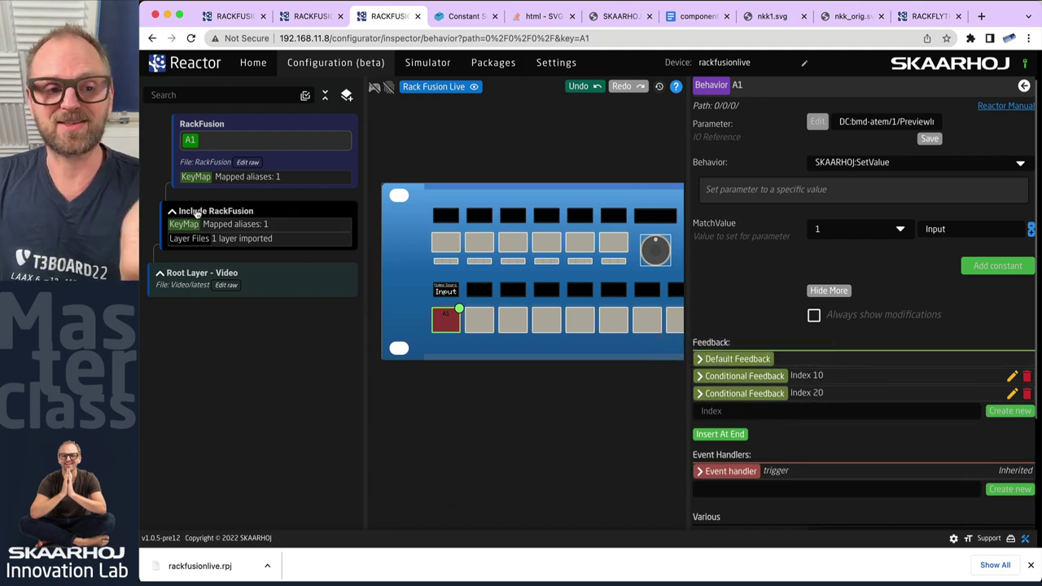
pyautogui.click(200, 124)
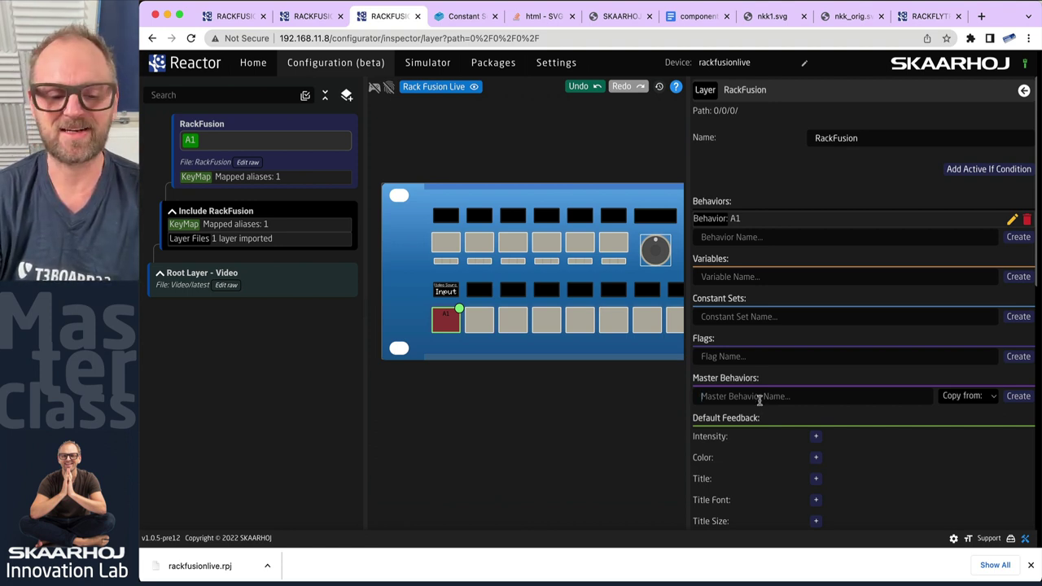
pyautogui.write('SetPreviewWithTally')
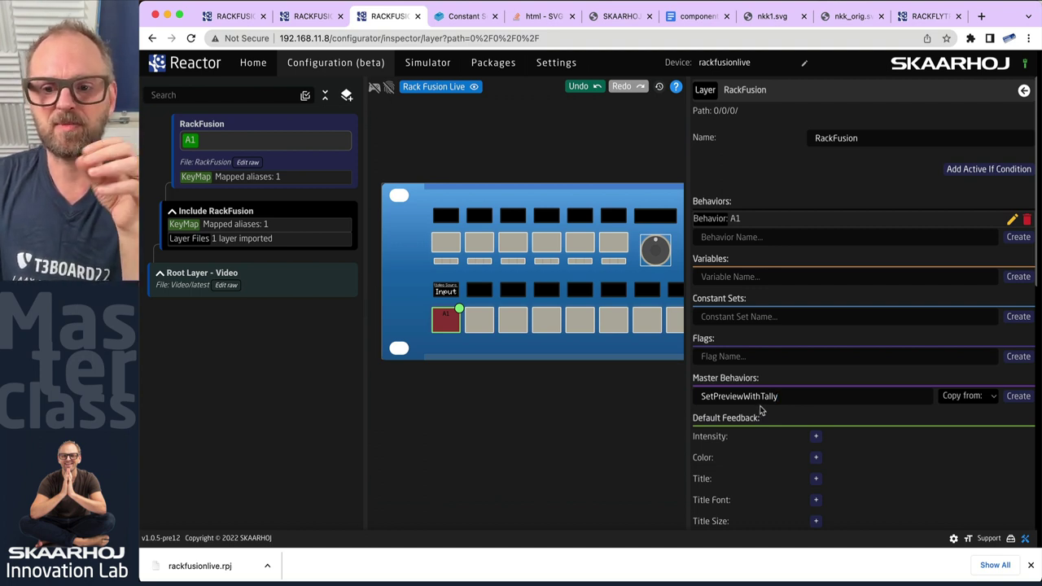
pyautogui.click(986, 398)
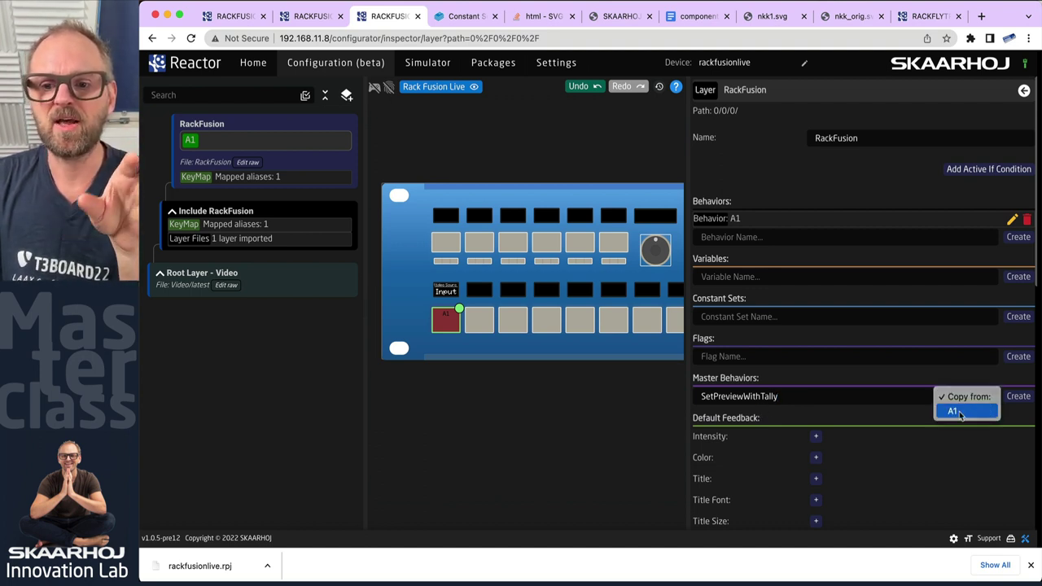
pyautogui.click(960, 411)
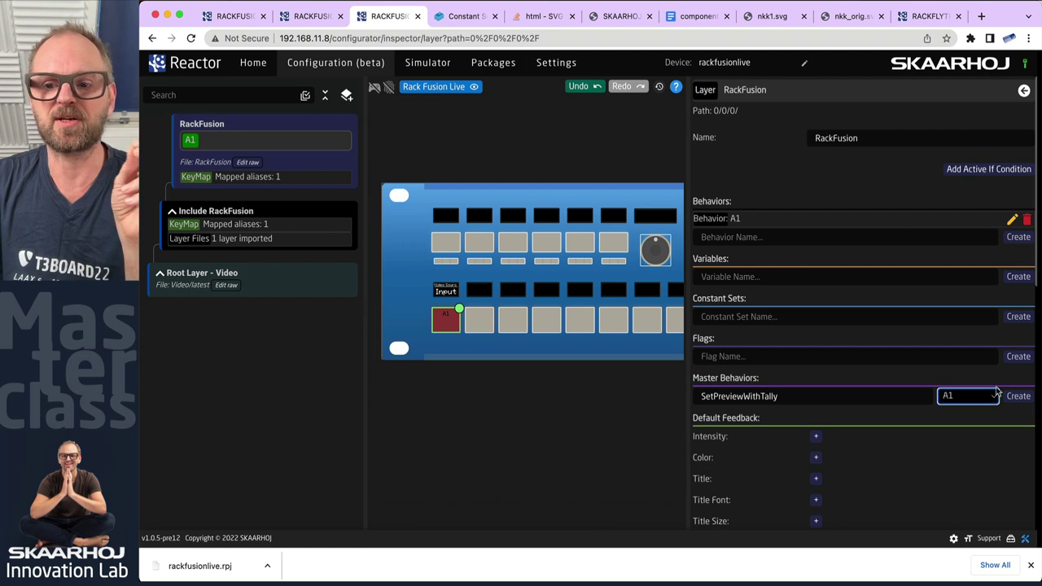
pyautogui.click(1018, 397)
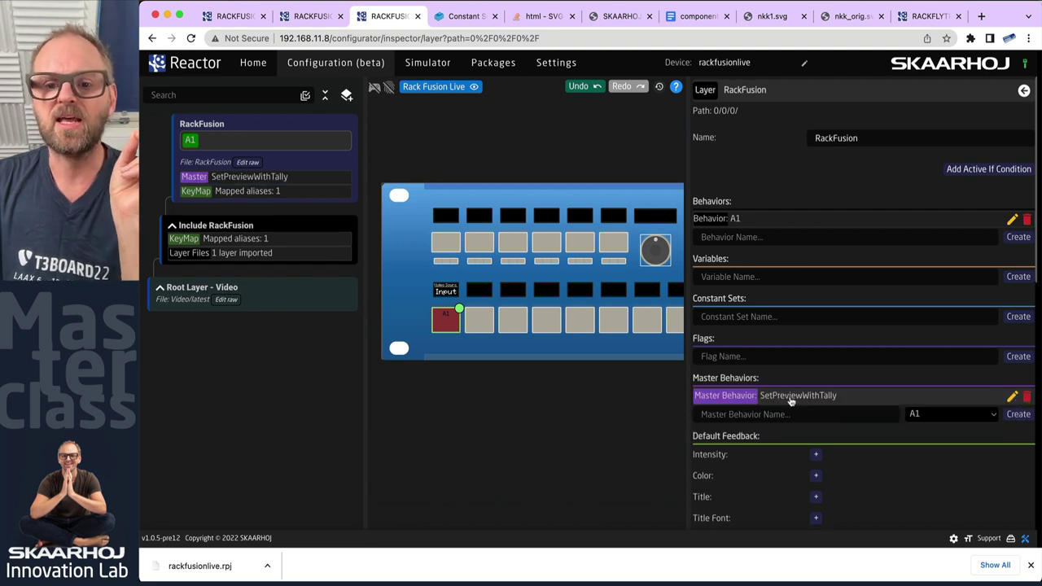
pyautogui.click(241, 177)
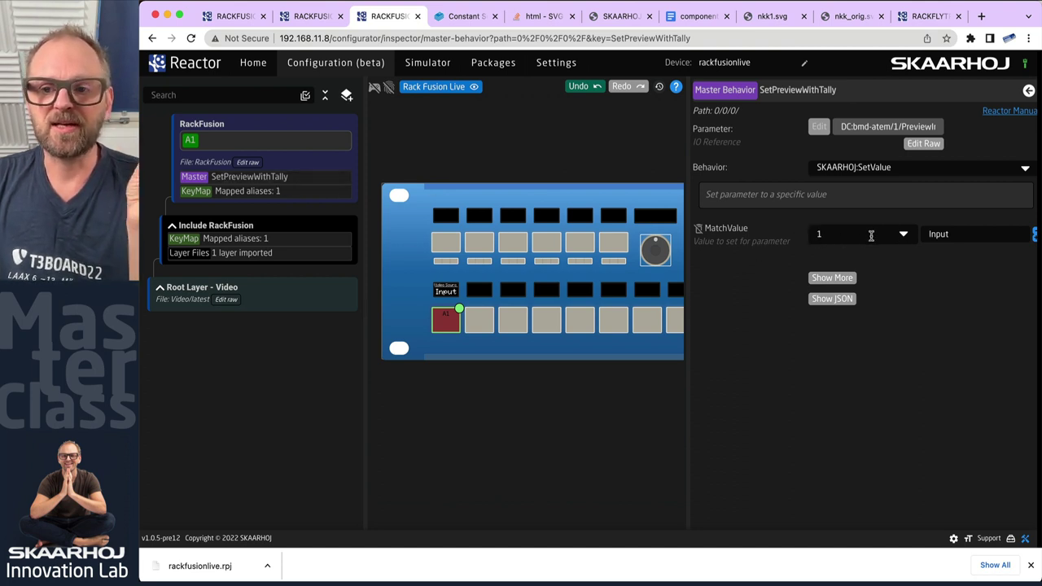
pyautogui.click(1034, 231)
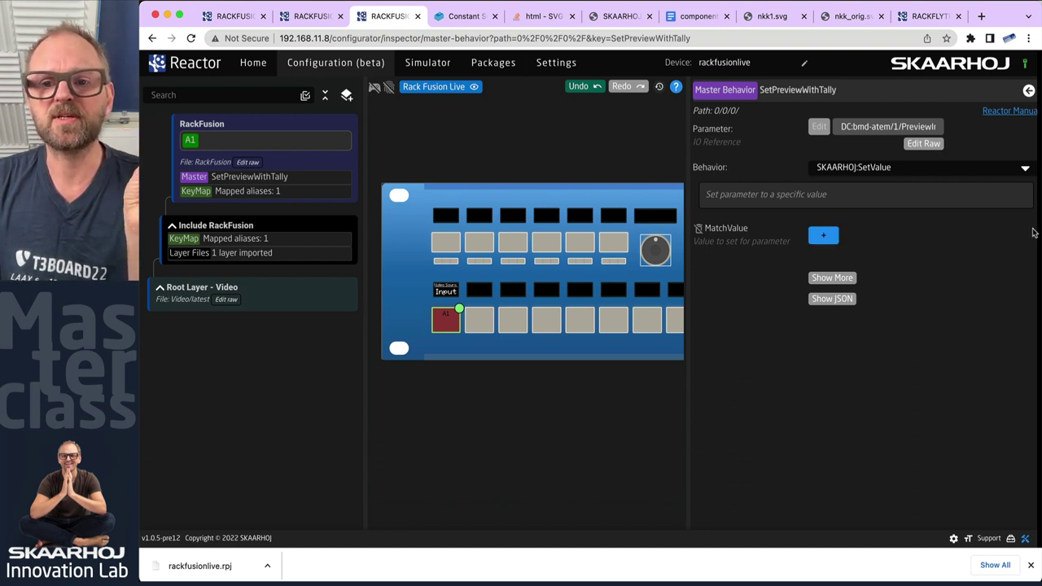
# Step: Delete behavior A1 from the RackFusion layer and confirm the deletion
pyautogui.click(191, 141)
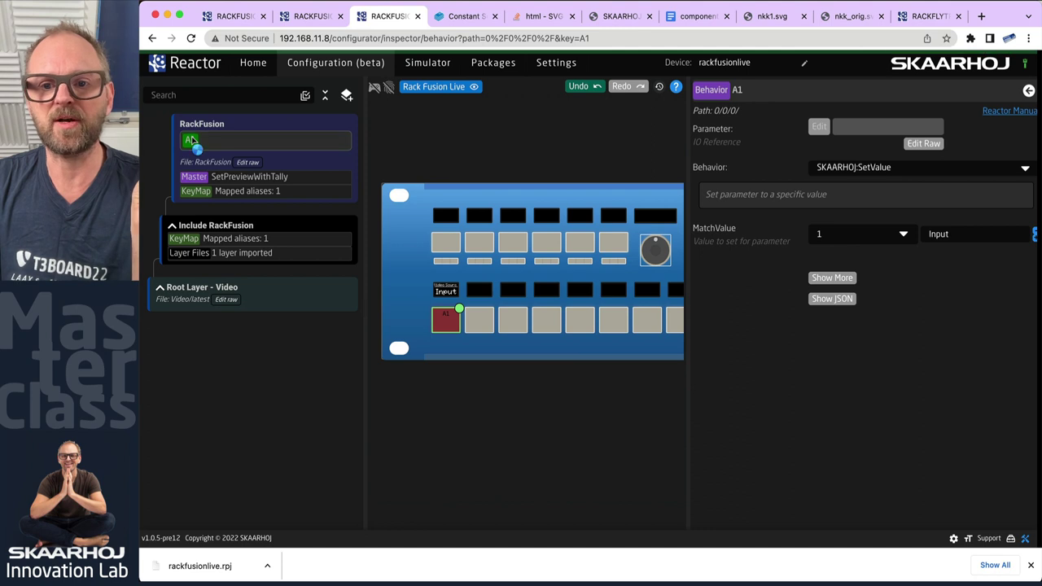
pyautogui.click(913, 166)
pyautogui.click(847, 166)
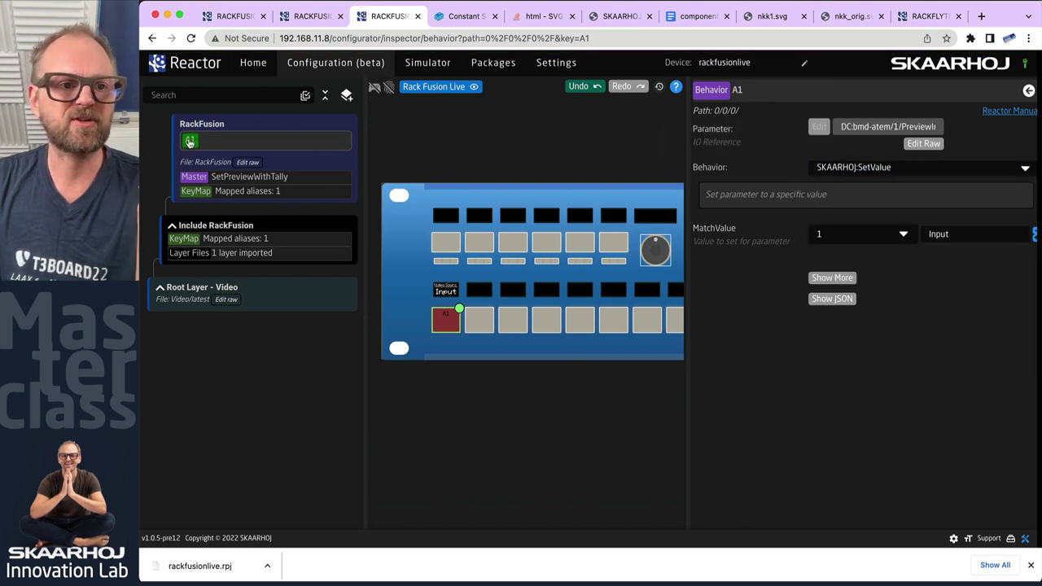
pyautogui.rightClick(191, 142)
pyautogui.click(205, 222)
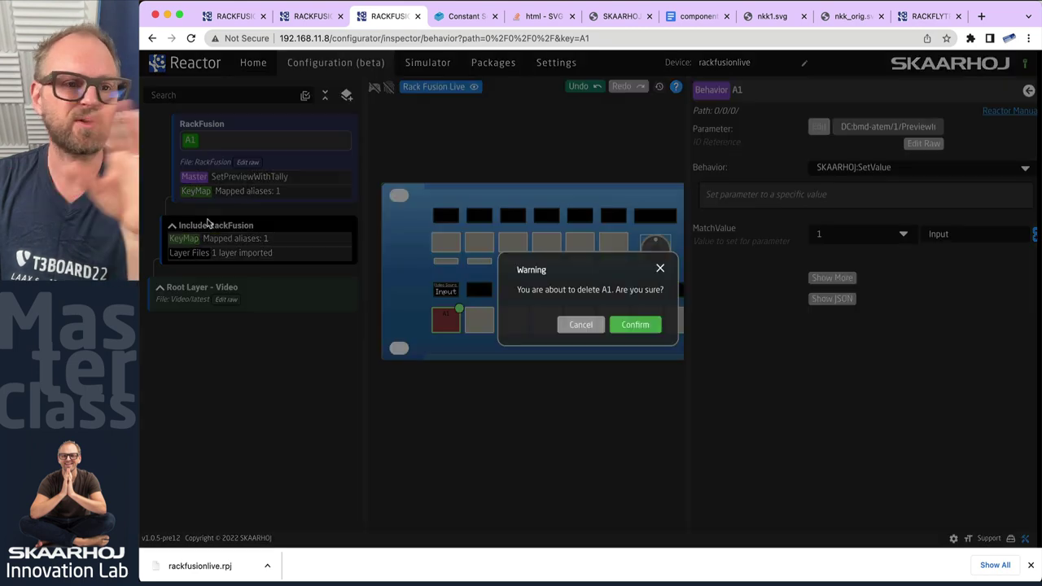
pyautogui.click(634, 334)
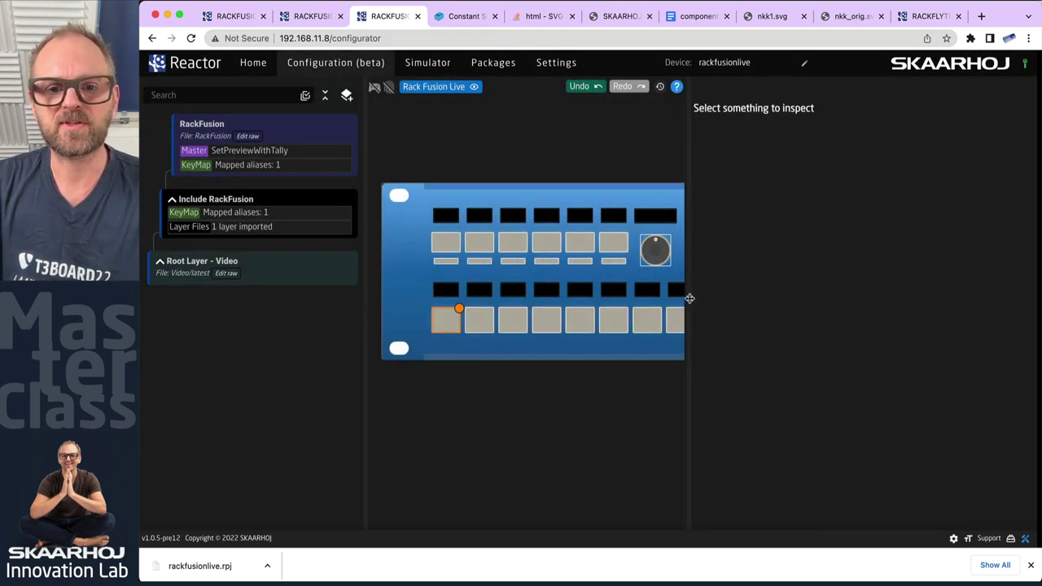
# Step: Create a separate behavior on the RackFusion layer for each of the nine buttons in the lower row, _p1.1 through _p1.9
pyautogui.moveTo(688, 297); pyautogui.dragTo(851, 296)
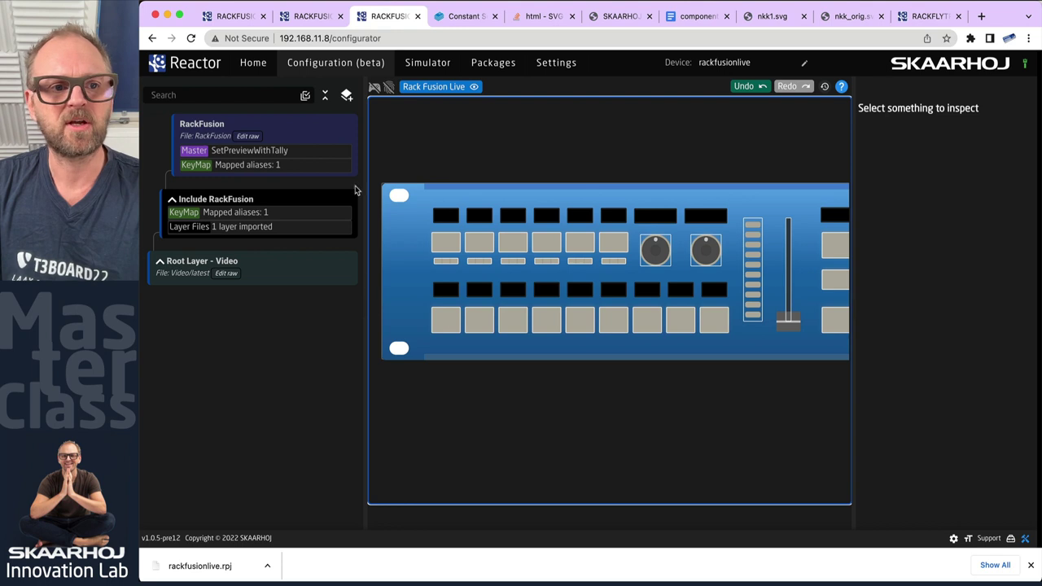
pyautogui.click(416, 290)
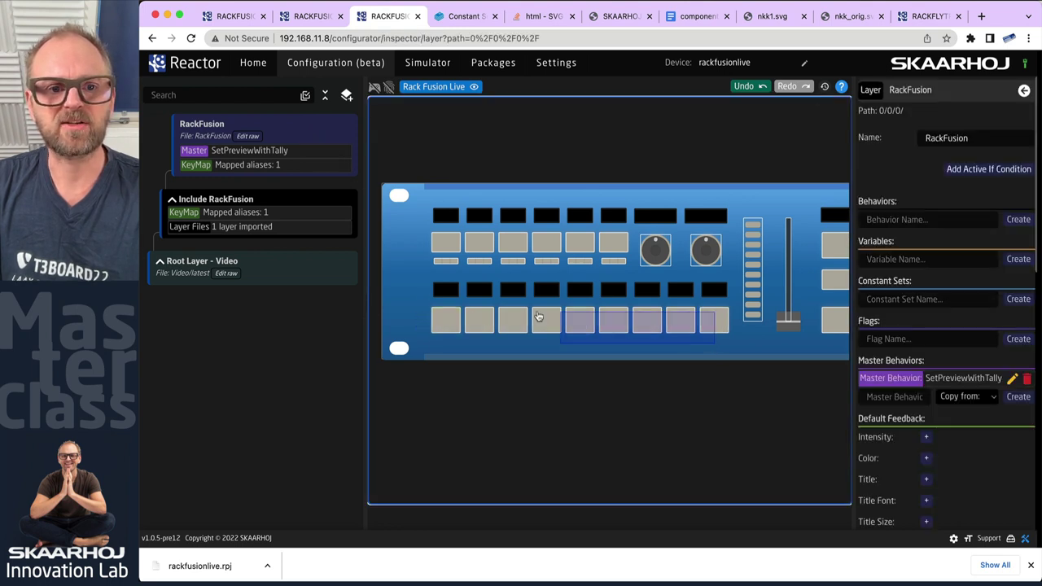
pyautogui.click(267, 208)
pyautogui.click(276, 138)
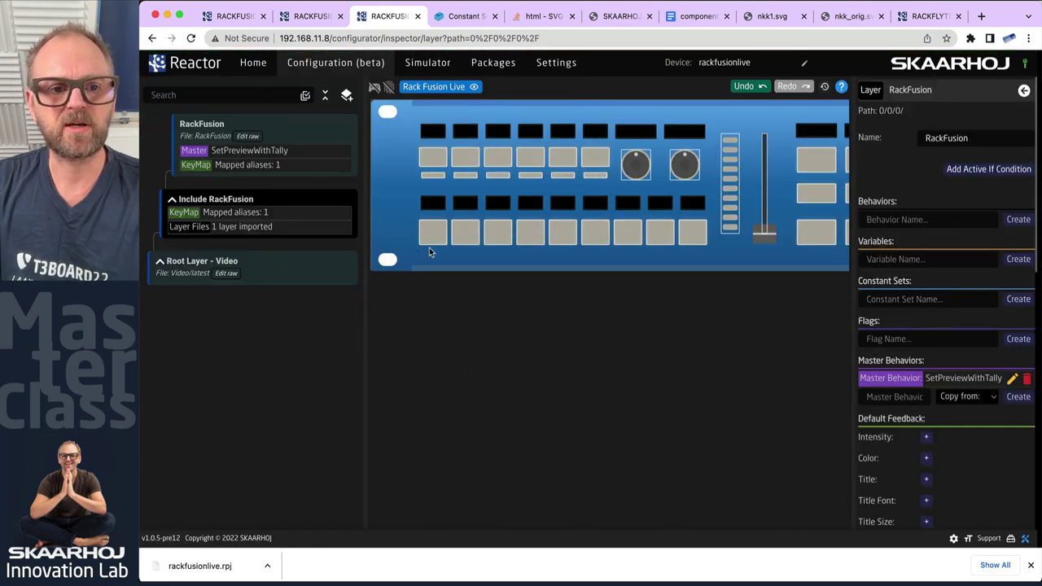
pyautogui.moveTo(429, 252); pyautogui.dragTo(694, 234)
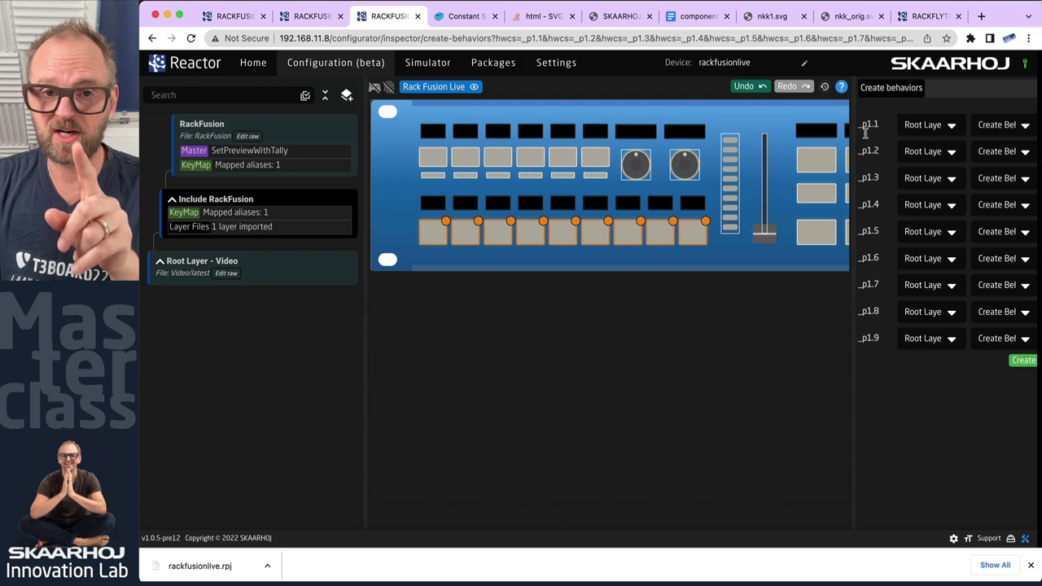
pyautogui.click(204, 127)
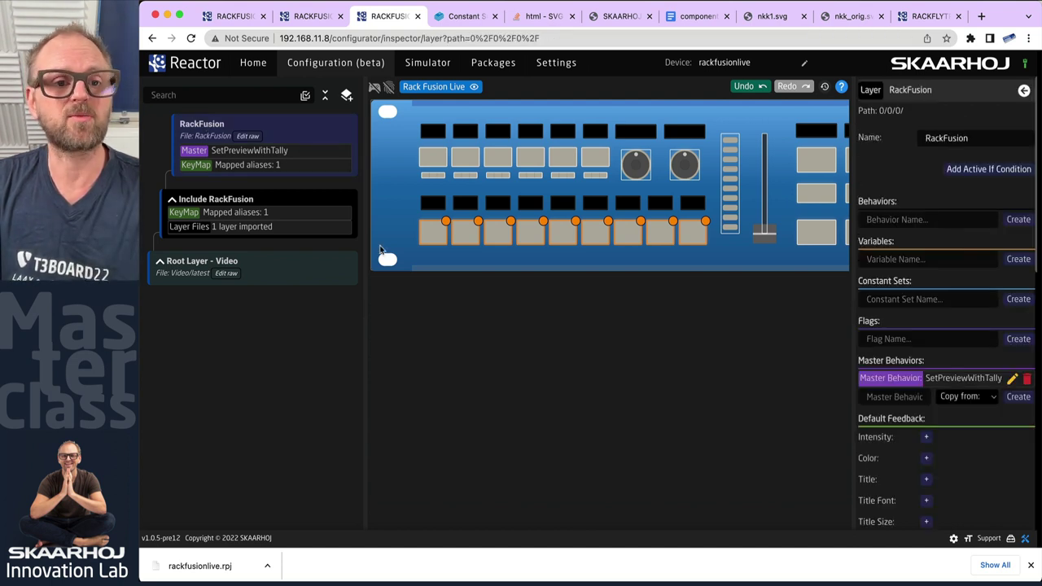
pyautogui.rightClick(438, 242)
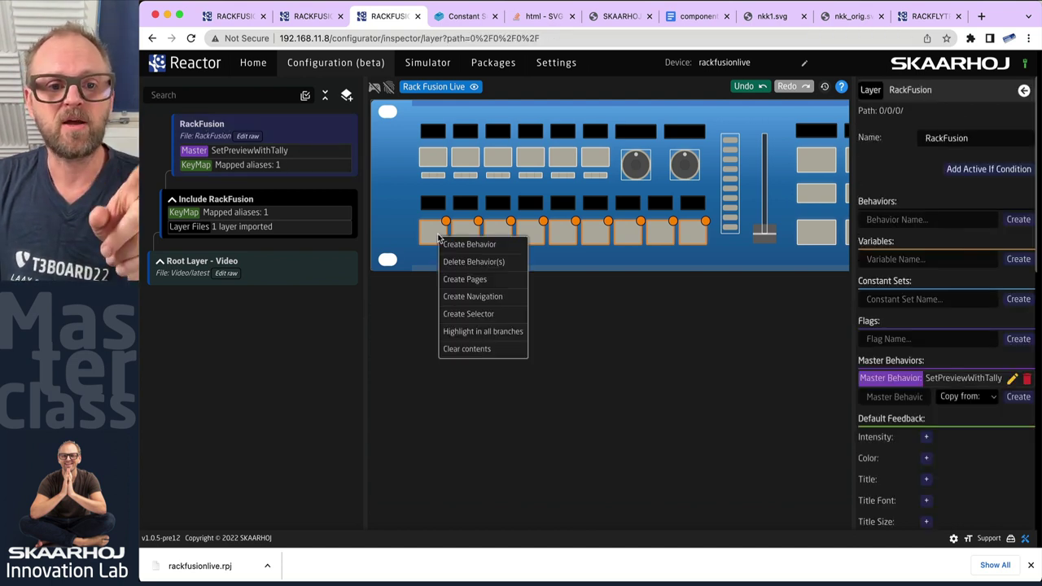
pyautogui.click(482, 246)
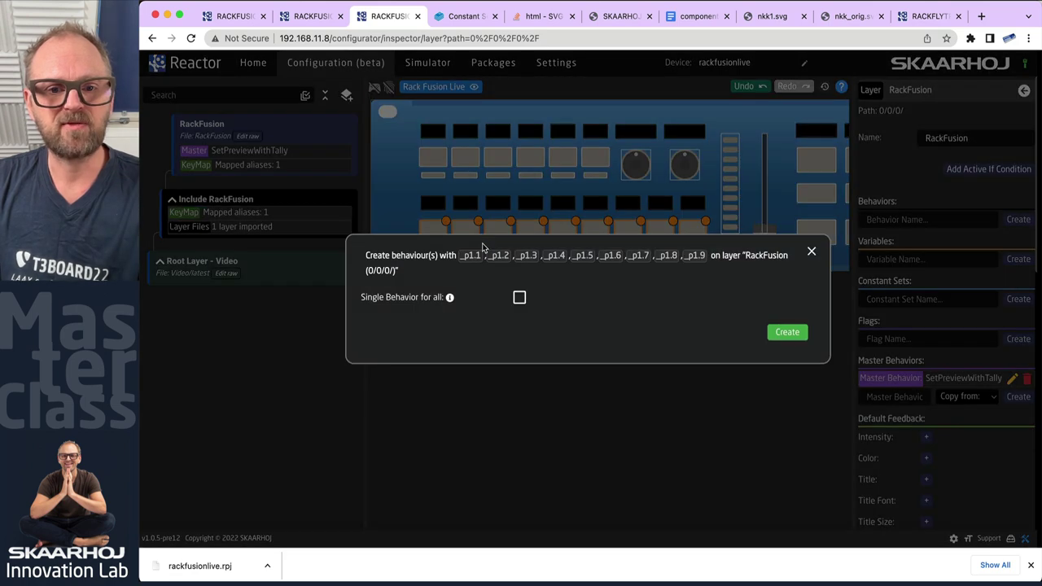
pyautogui.moveTo(460, 257); pyautogui.dragTo(699, 255)
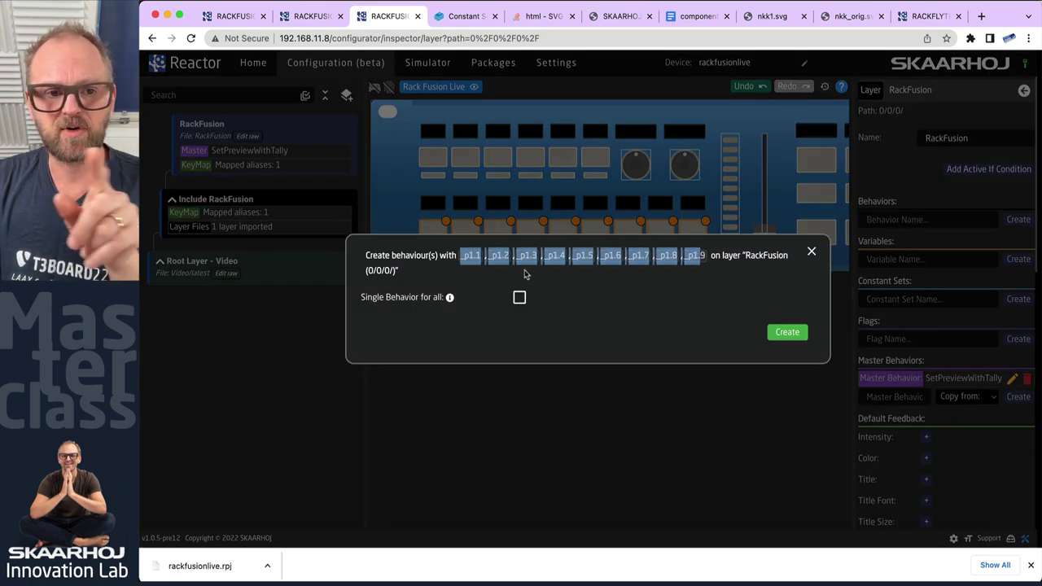
pyautogui.click(787, 332)
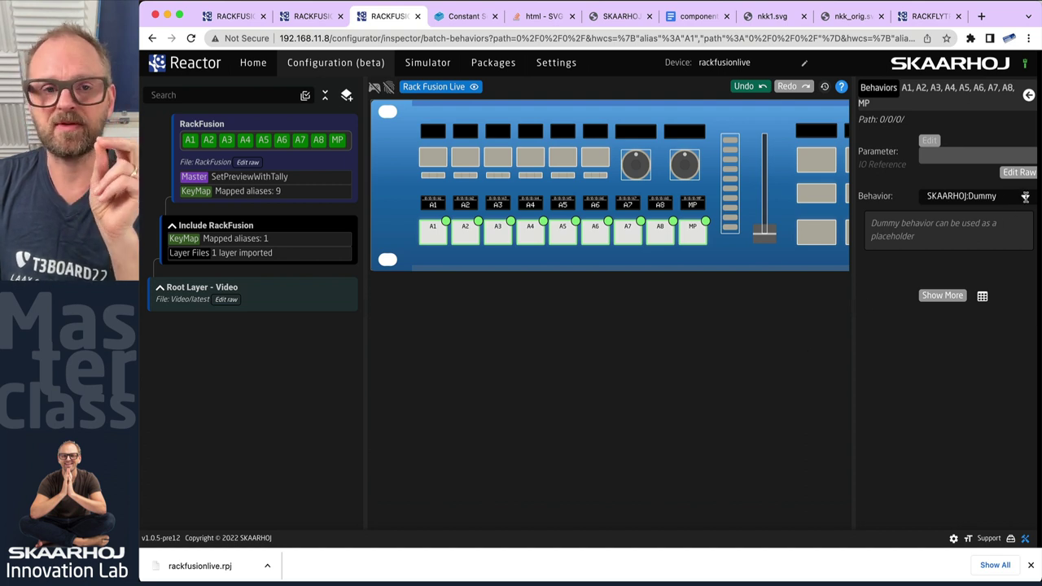
# Step: Assign the master behavior SetPreviewWithTally to all nine selected behaviors and add a MatchValue of 1
pyautogui.click(1025, 197)
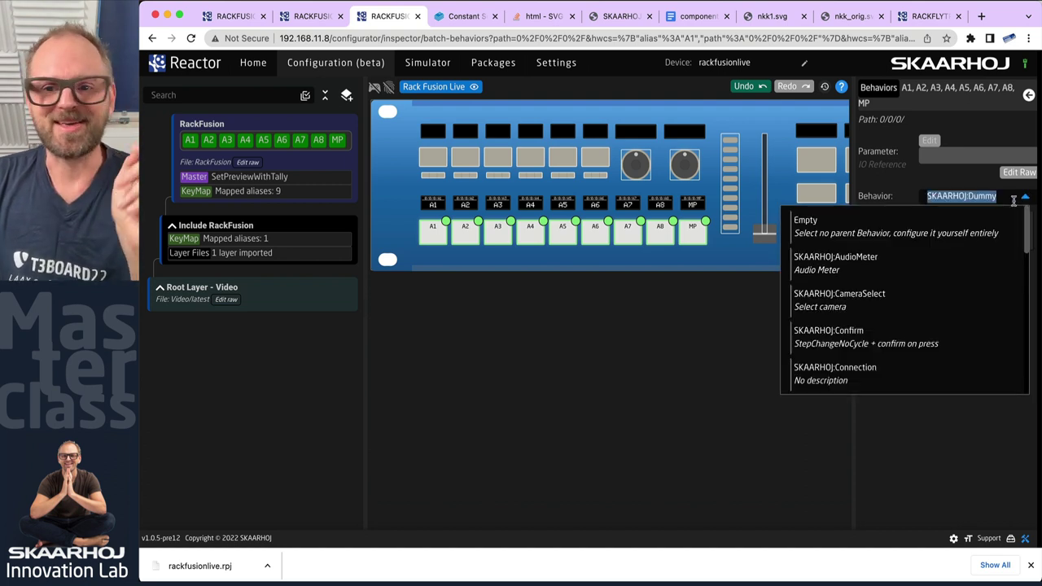
pyautogui.write('setpre')
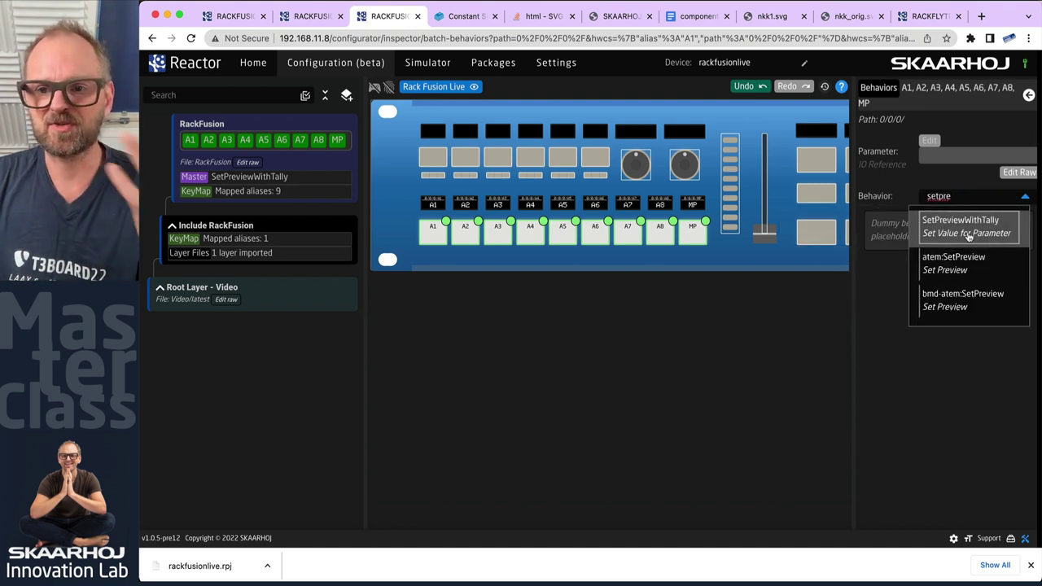
pyautogui.click(965, 230)
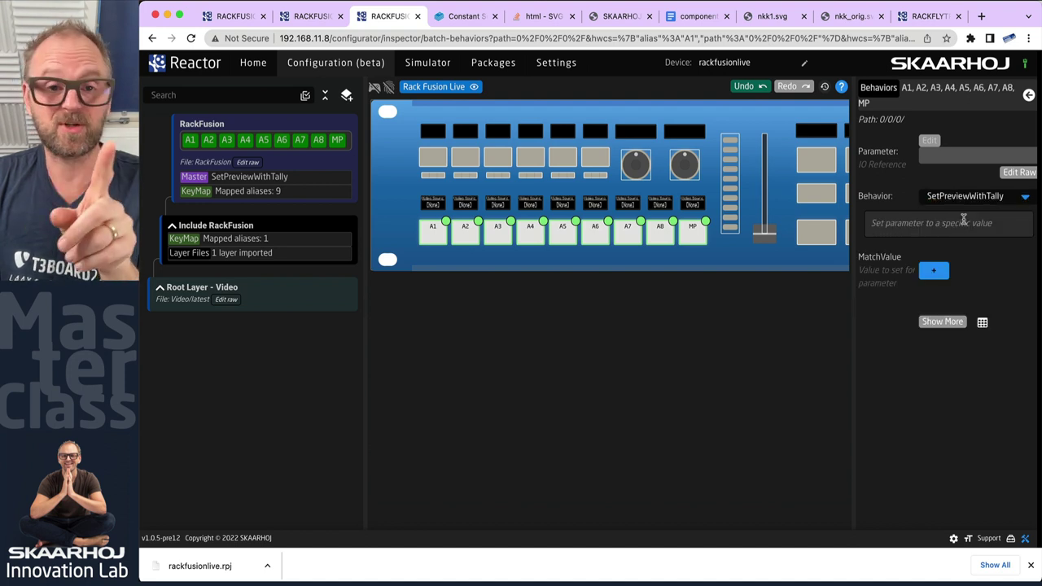
pyautogui.click(936, 271)
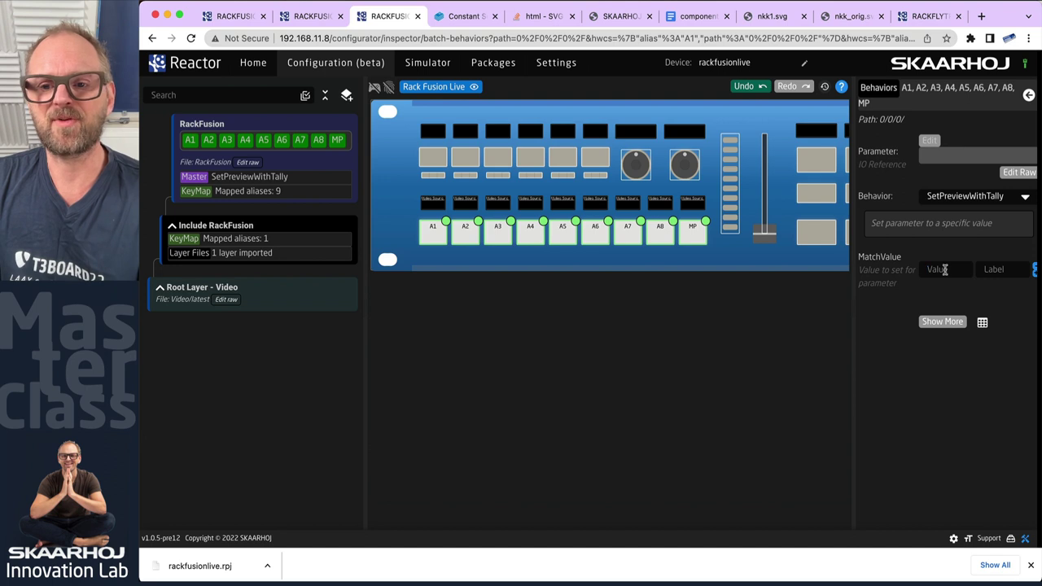
pyautogui.write('1')
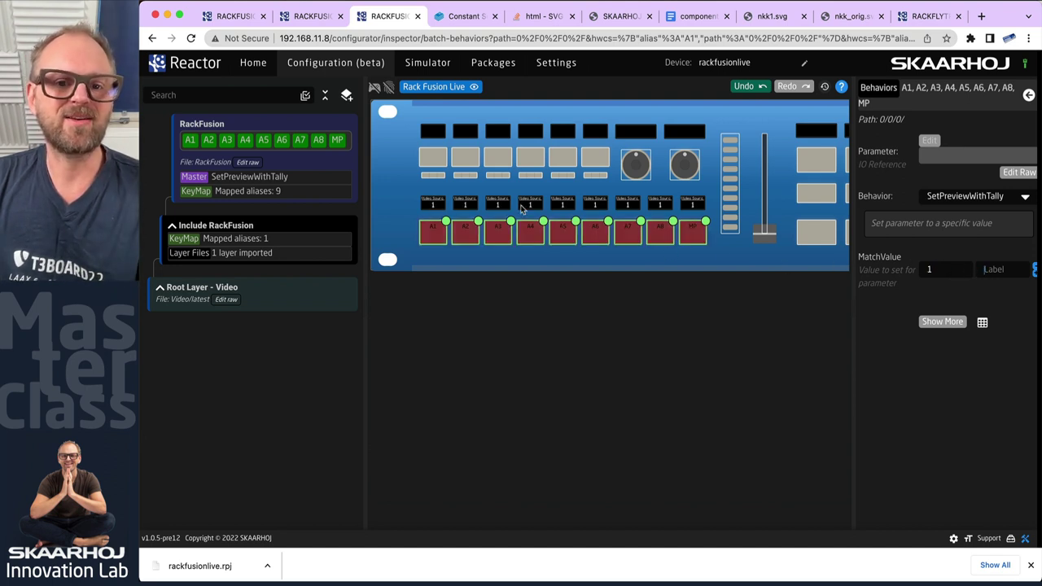
pyautogui.scroll(5, 513, 206)
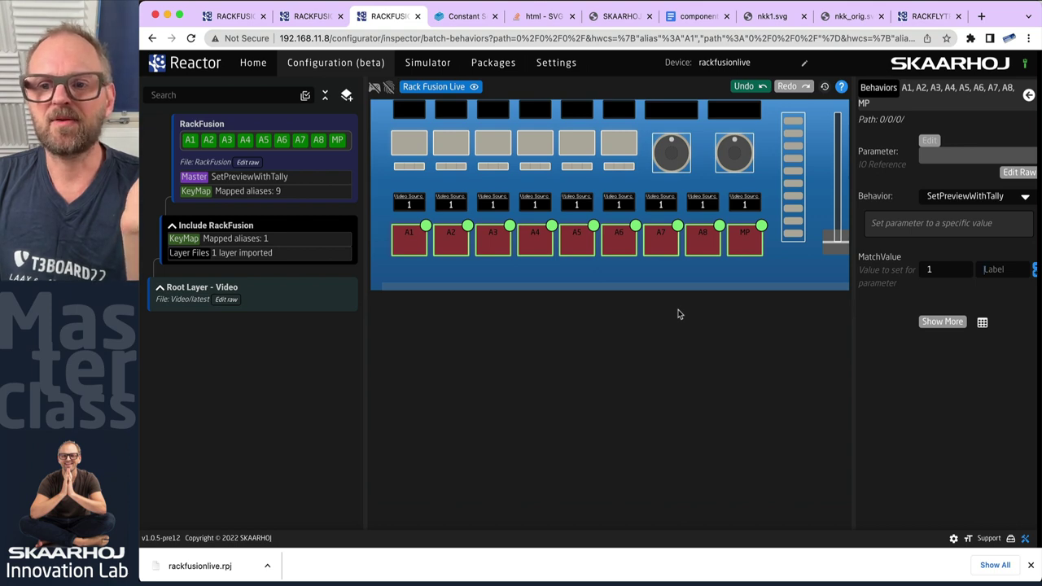
# Step: Batch edit the nine behaviors, incrementing MatchValue from 1 on A1 to 9 on MP, and apply the changes
pyautogui.click(982, 322)
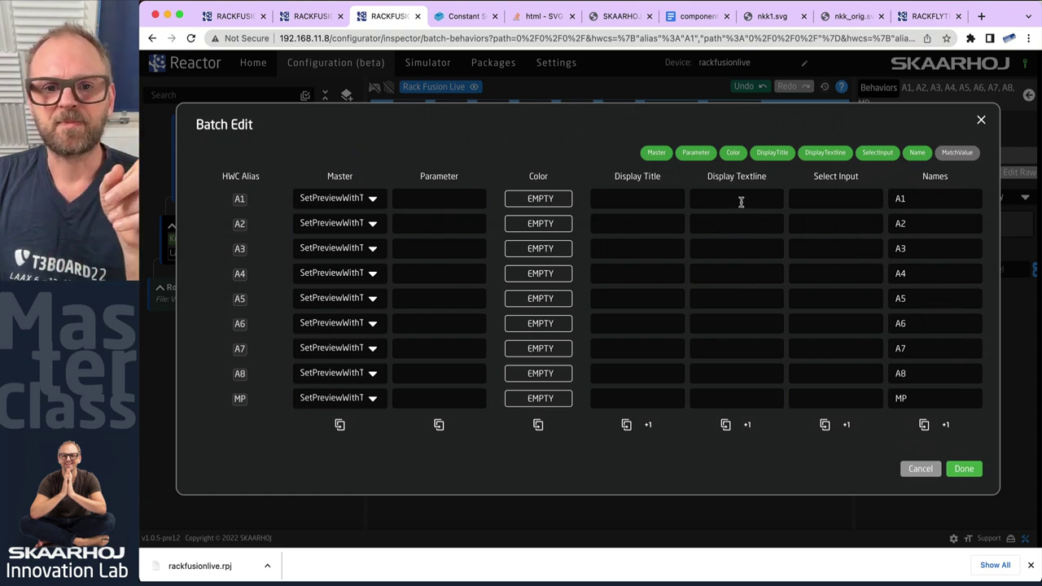
pyautogui.click(964, 155)
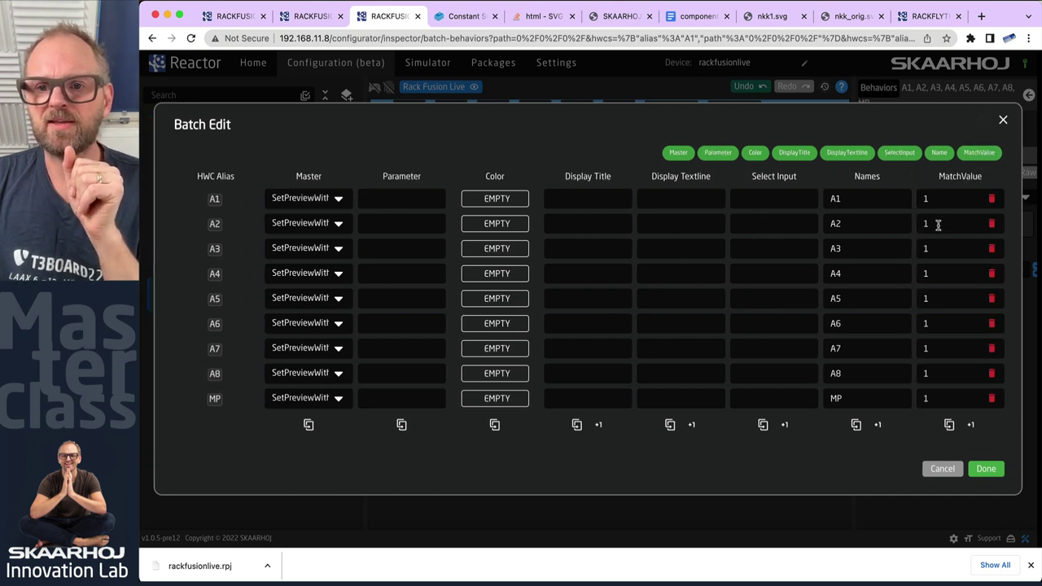
pyautogui.click(973, 424)
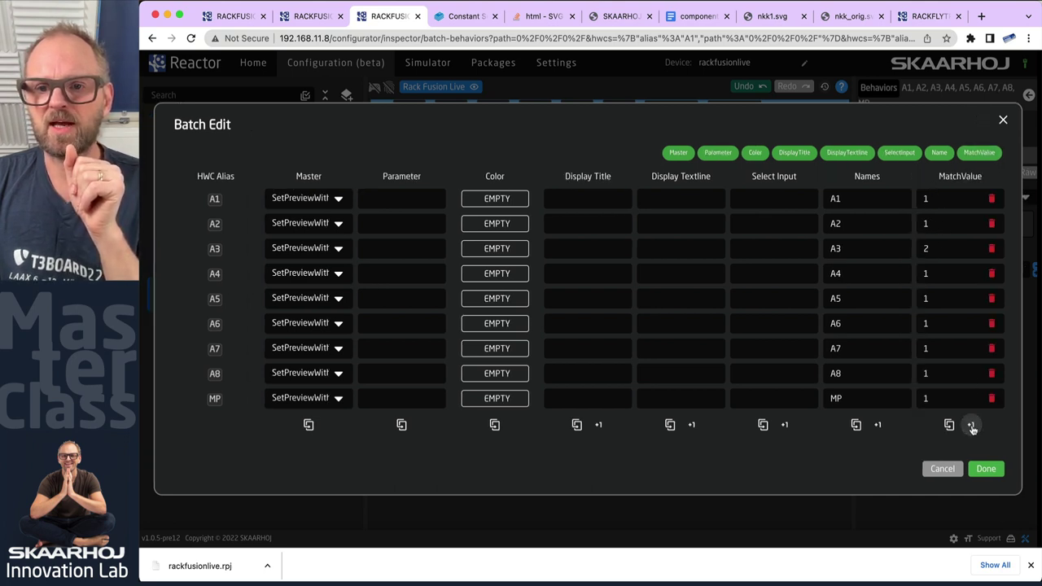
pyautogui.click(970, 424)
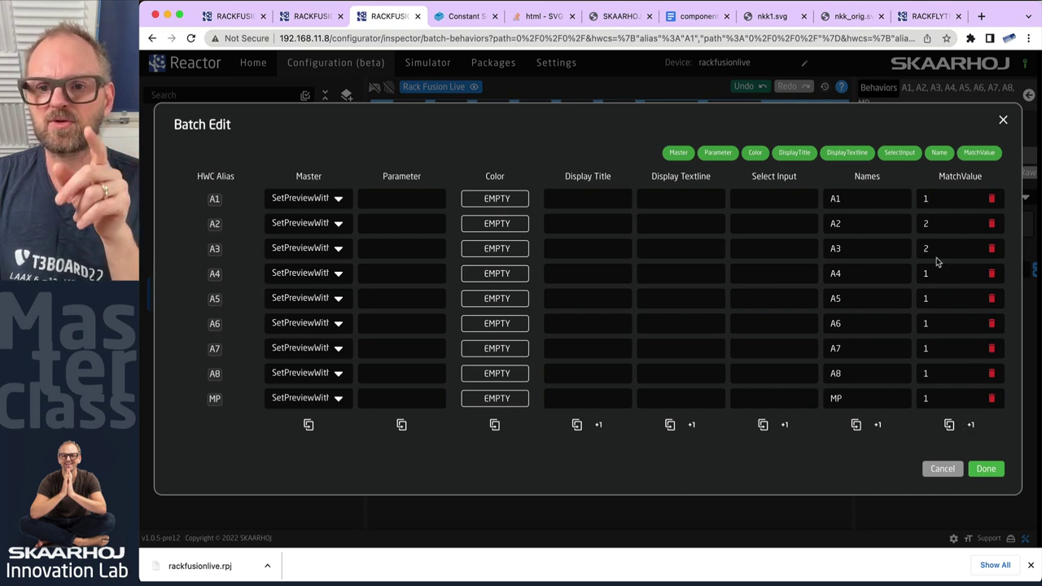
pyautogui.click(971, 424)
pyautogui.click(971, 424)
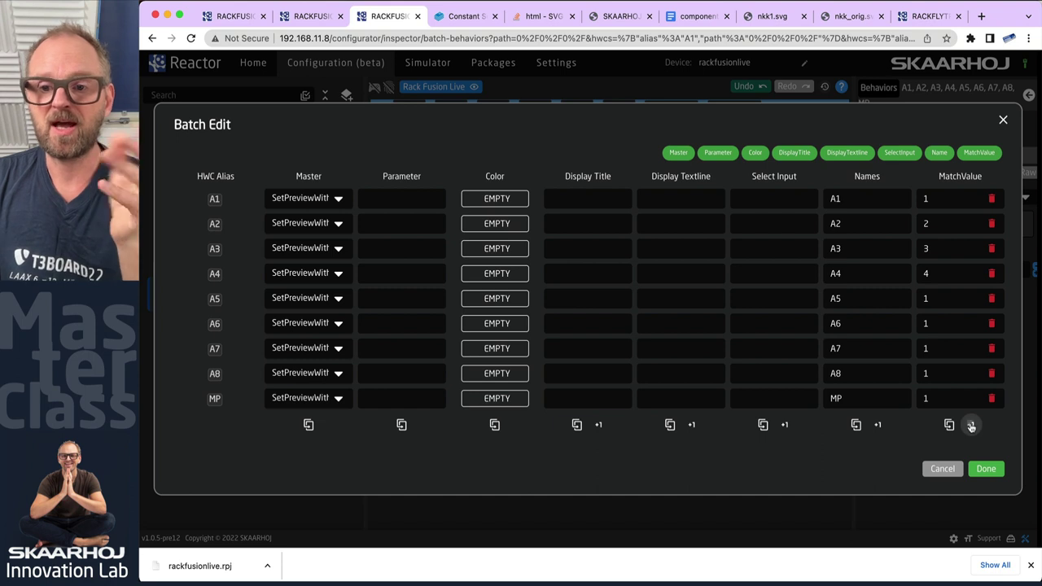
pyautogui.click(971, 425)
pyautogui.click(971, 424)
pyautogui.click(971, 425)
pyautogui.click(971, 425)
pyautogui.click(971, 425)
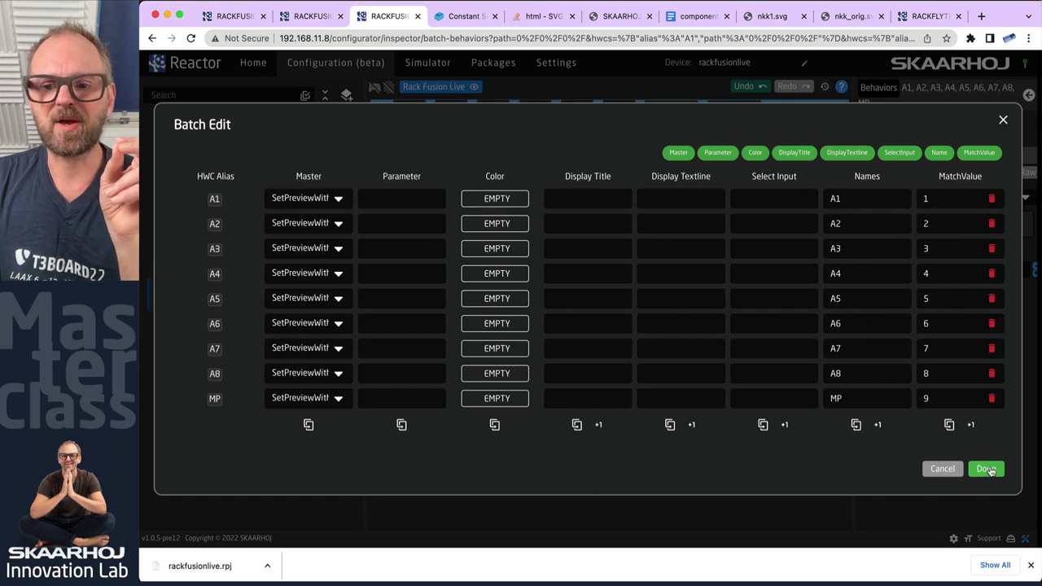
pyautogui.click(986, 468)
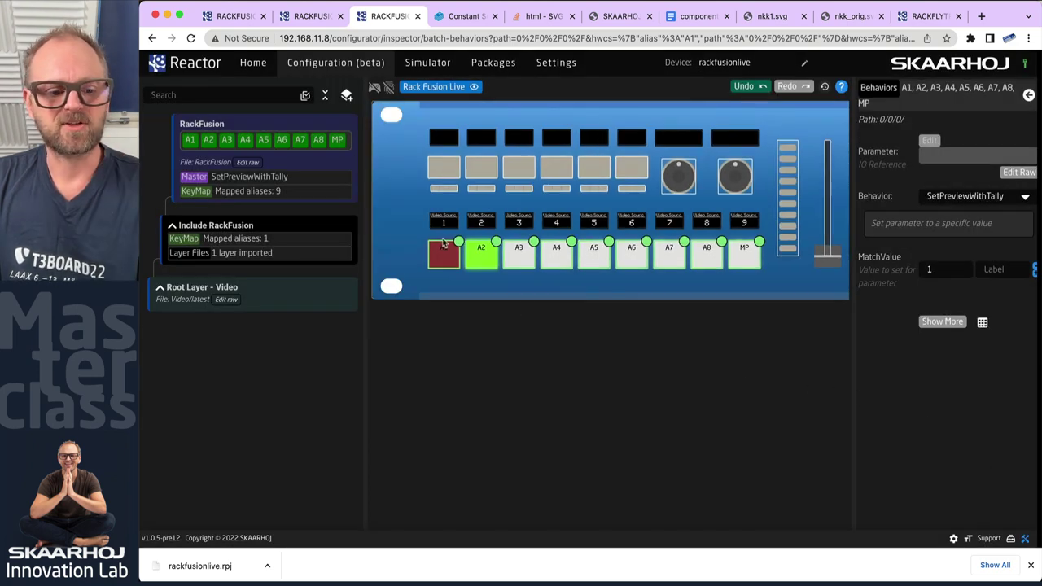
# Step: Switch to ATEM Software Control beside the enlarged panel and cycle preview through CAM3, CAM4, CAM3, CAM2 and CAM1 to test the tally
pyautogui.scroll(5, 443, 236)
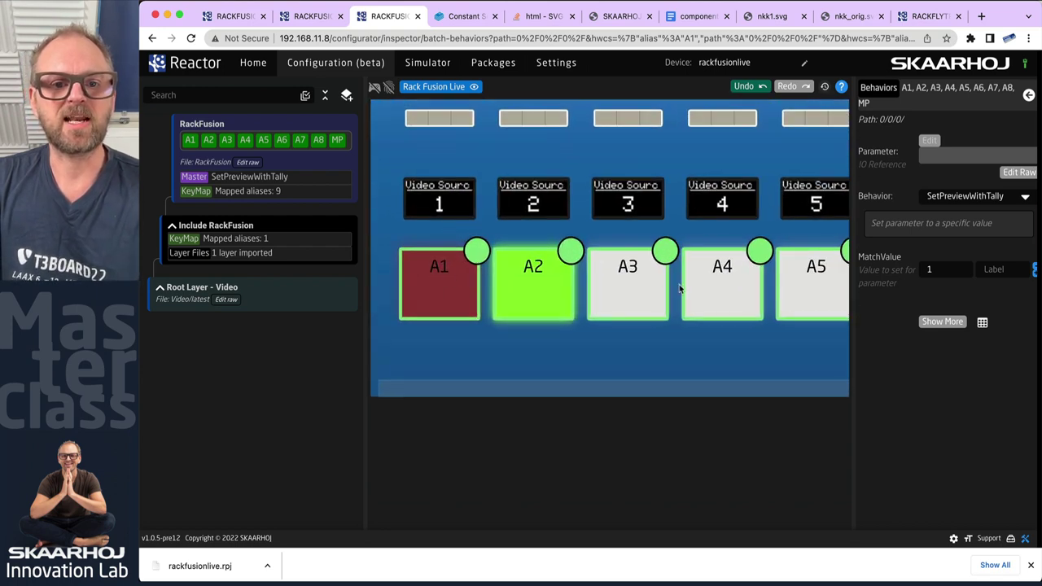
pyautogui.press('super+Tab')
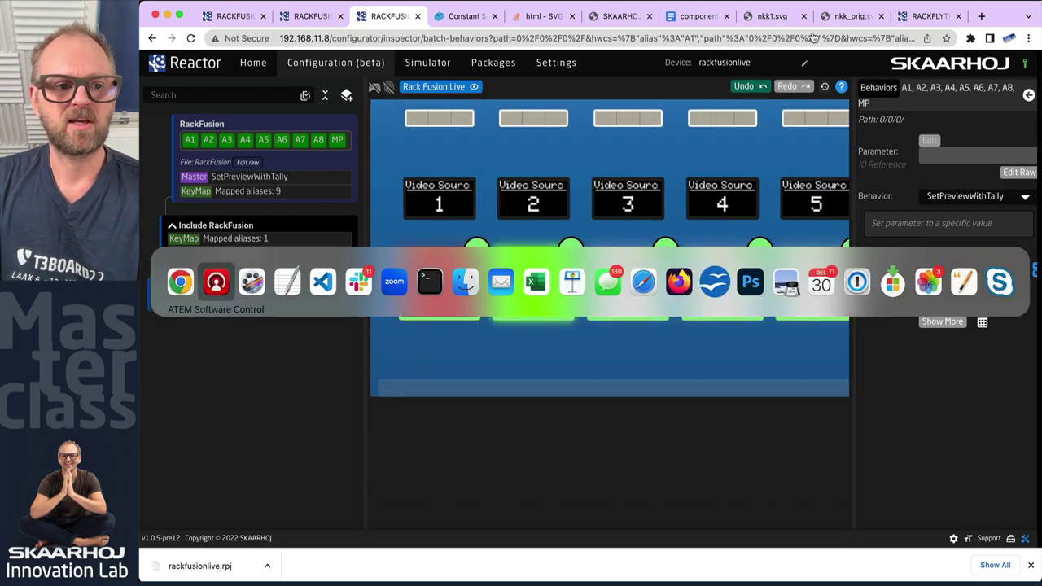
pyautogui.moveTo(845, 11); pyautogui.dragTo(928, 13)
pyautogui.click(889, 323)
pyautogui.click(920, 323)
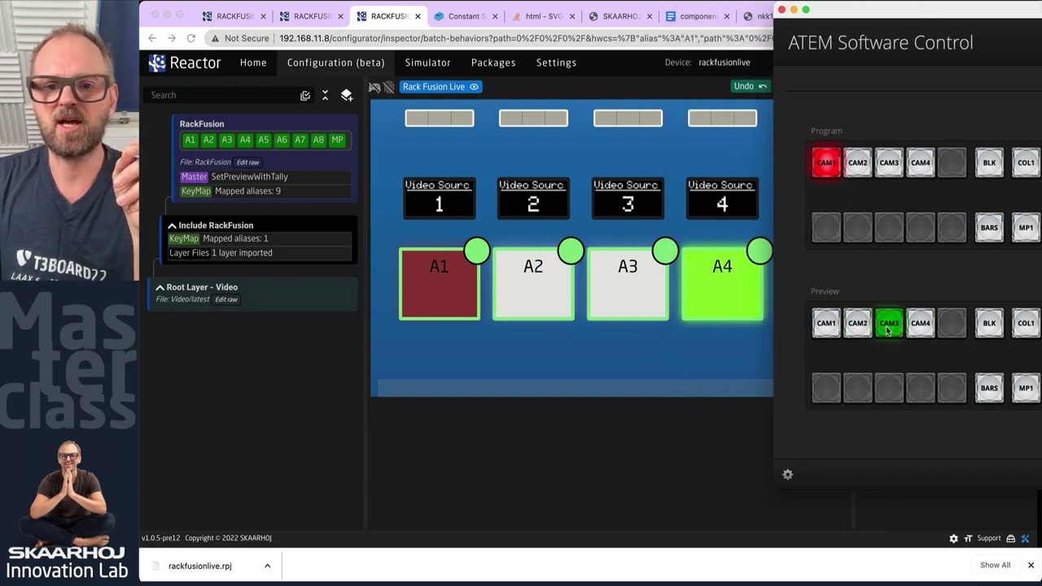
pyautogui.click(889, 323)
pyautogui.click(857, 323)
pyautogui.click(828, 326)
# Step: Cycle program through CAM2, CAM3 and CAM4 and back to CAM1 to test the buttons' program tally
pyautogui.click(857, 163)
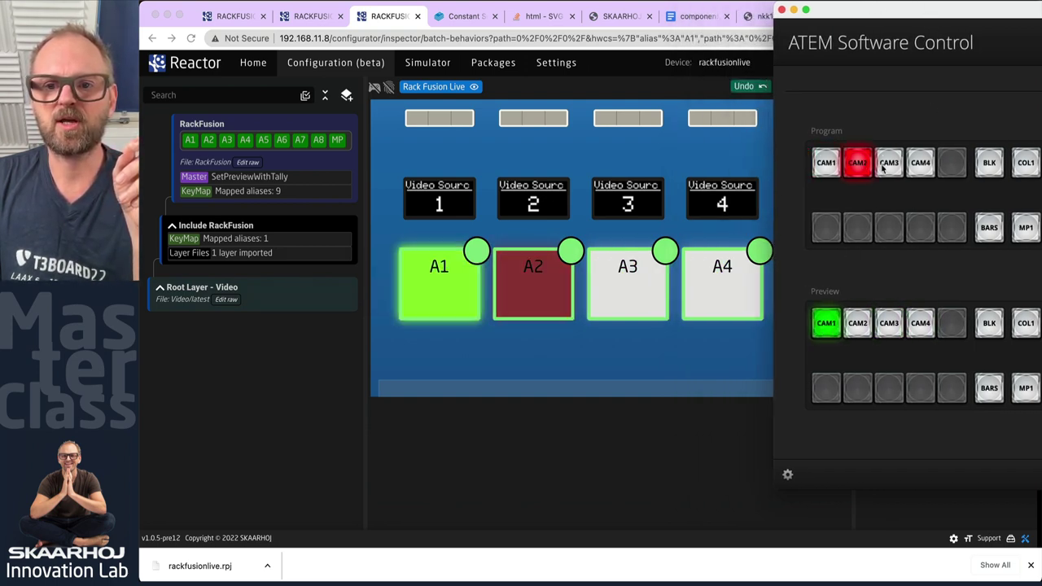
pyautogui.click(889, 162)
pyautogui.click(920, 163)
pyautogui.click(889, 162)
pyautogui.click(857, 163)
pyautogui.click(825, 166)
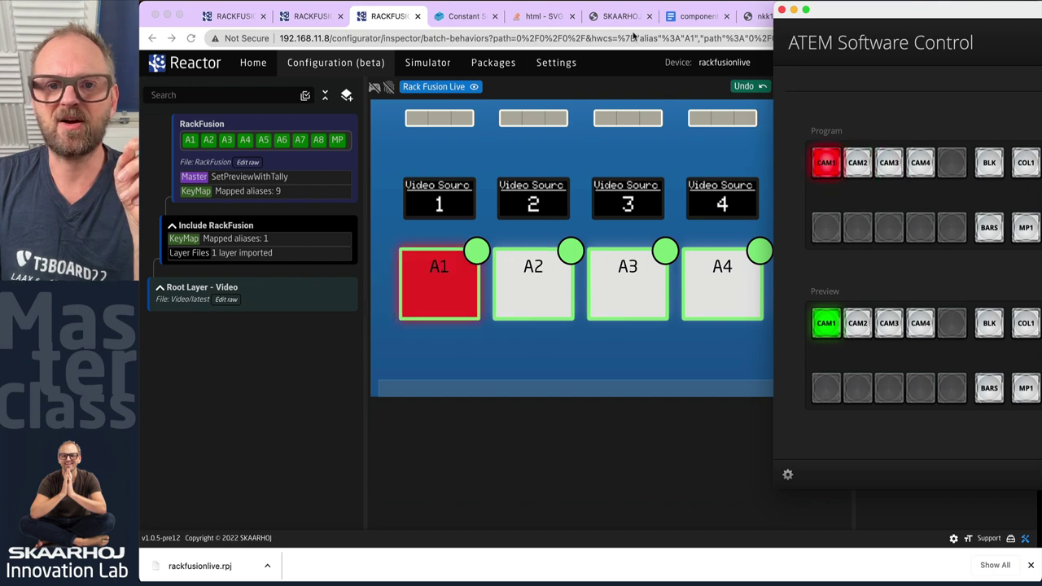
# Step: Return to Reactor, narrow the browser window to fit beside ATEM Software Control, and enable simulated button presses on the panel view
pyautogui.click(696, 5)
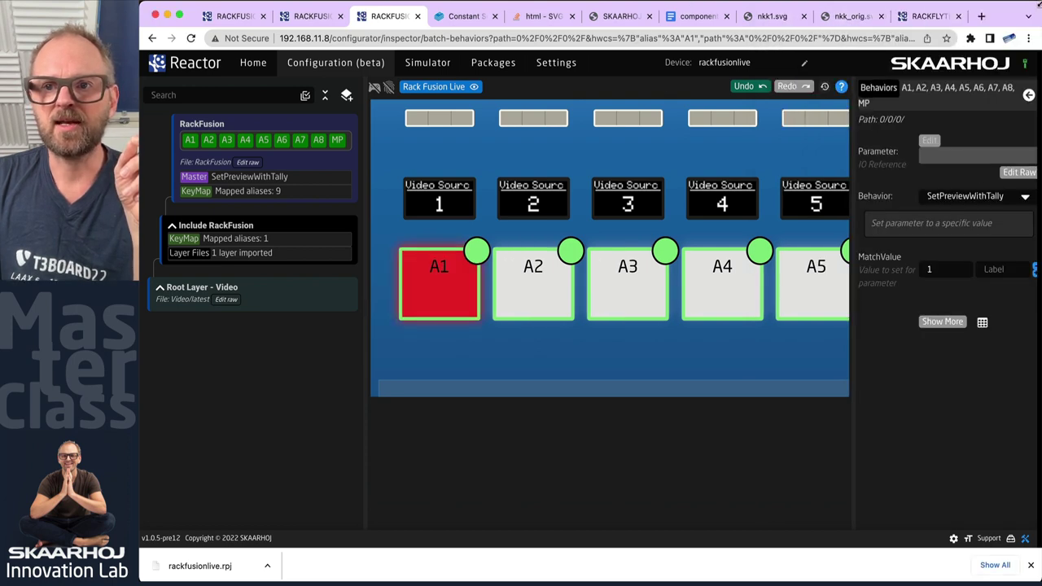
pyautogui.moveTo(1040, 325); pyautogui.dragTo(772, 325)
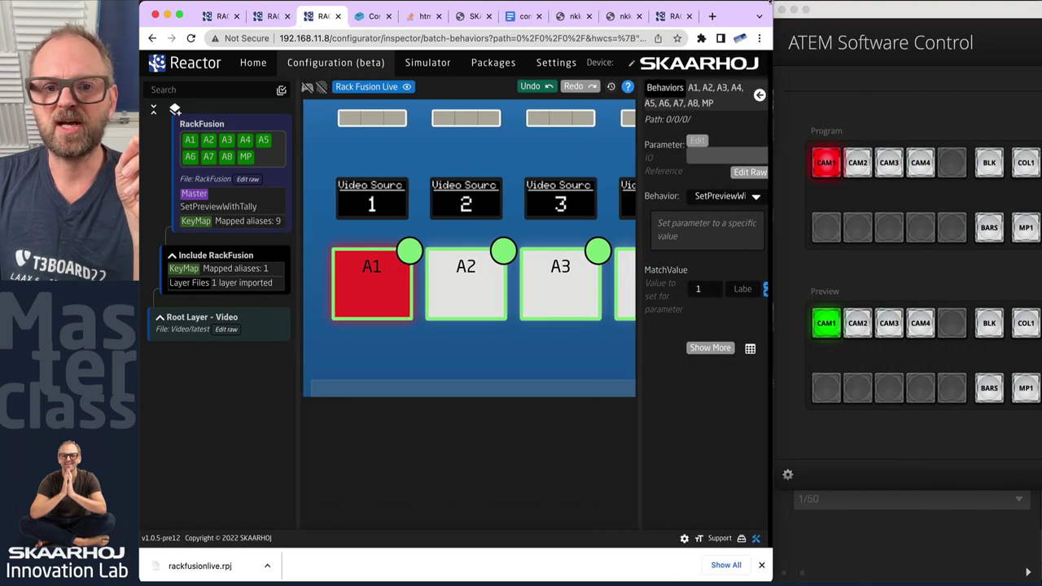
pyautogui.click(308, 88)
# Step: Test preview switching with the simulated buttons A1 to A4, ending on A3, and turn simulation off
pyautogui.click(457, 294)
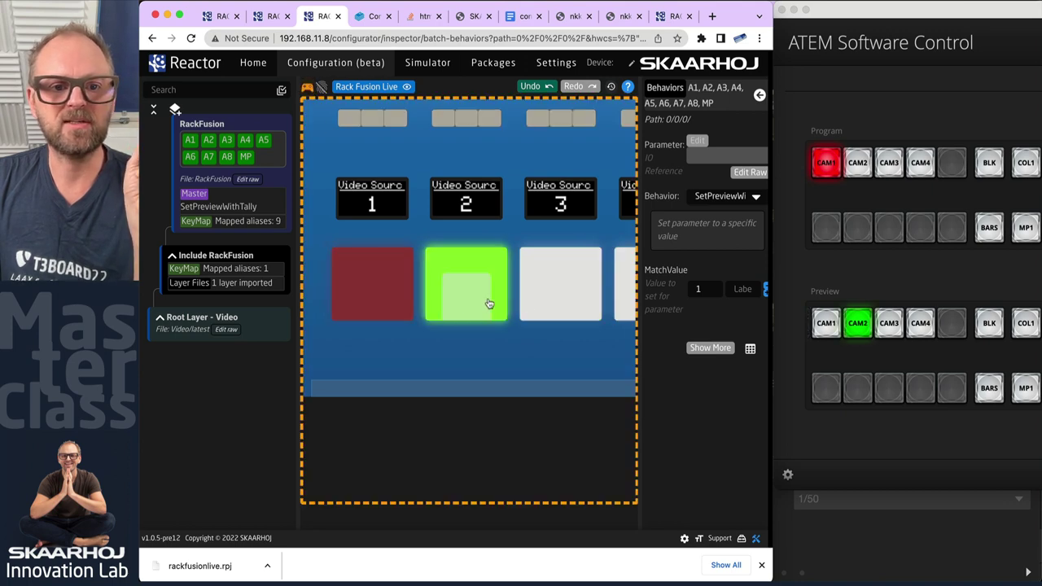
pyautogui.click(556, 298)
pyautogui.click(622, 299)
pyautogui.click(585, 302)
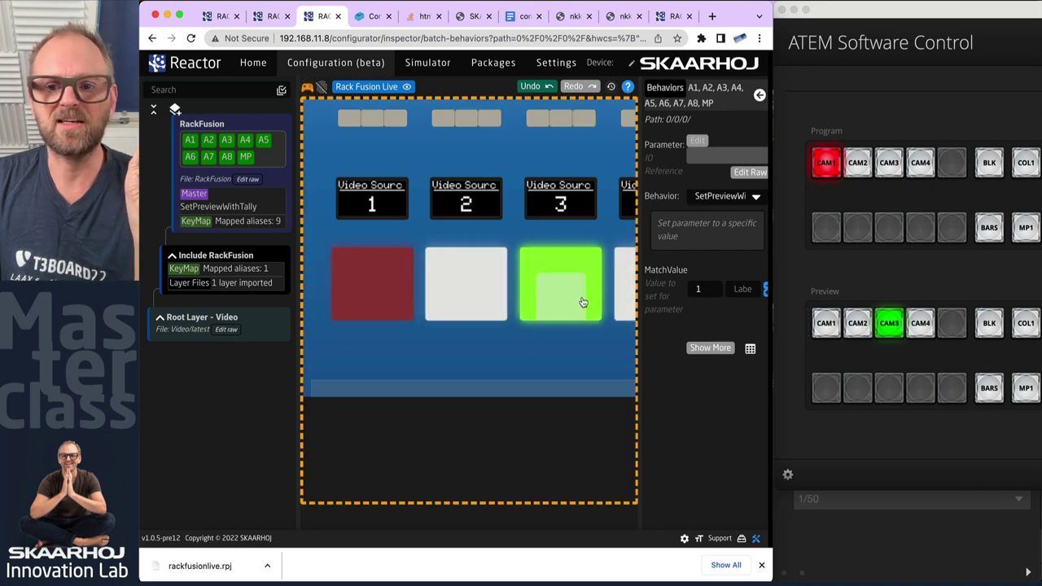
pyautogui.click(485, 309)
pyautogui.click(399, 286)
pyautogui.click(458, 298)
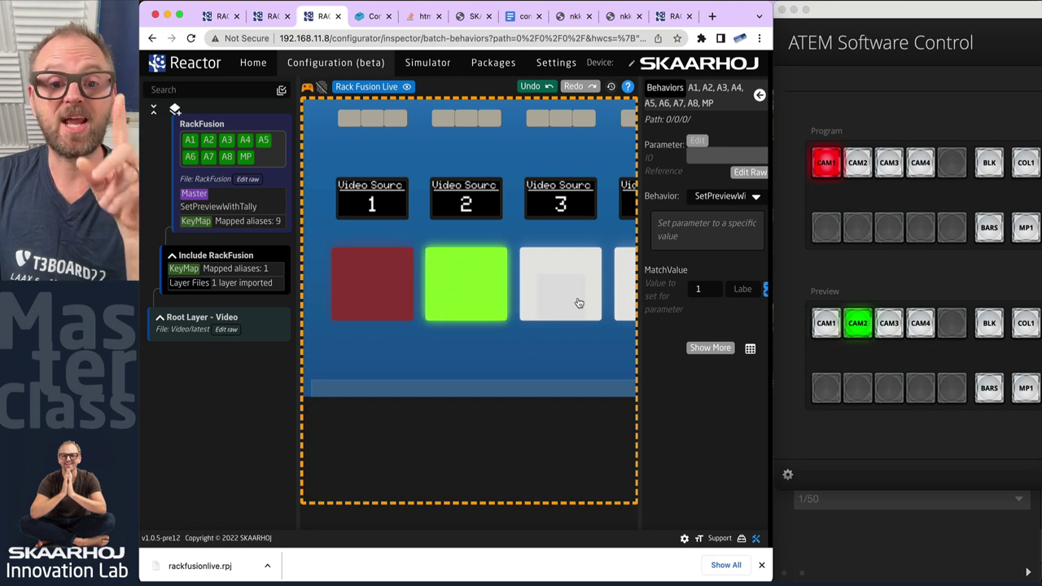
pyautogui.click(574, 303)
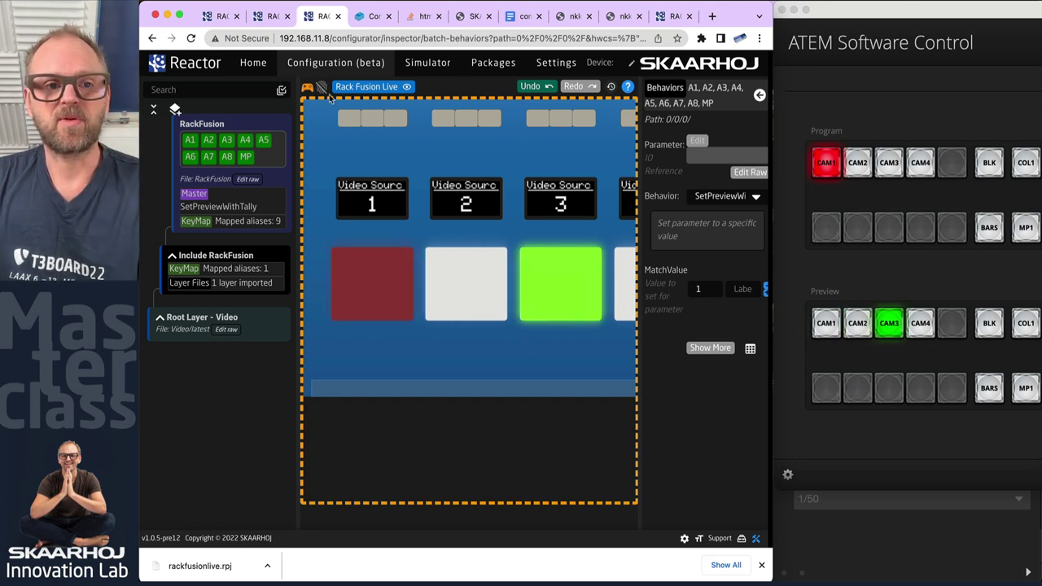
pyautogui.click(306, 87)
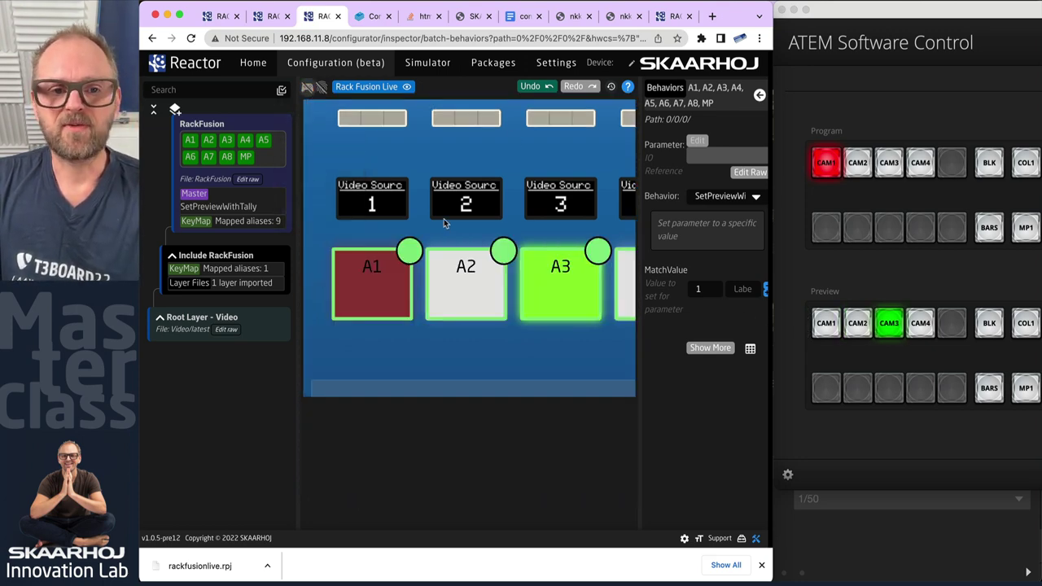
pyautogui.scroll(-3, 443, 218)
pyautogui.scroll(-3, 456, 223)
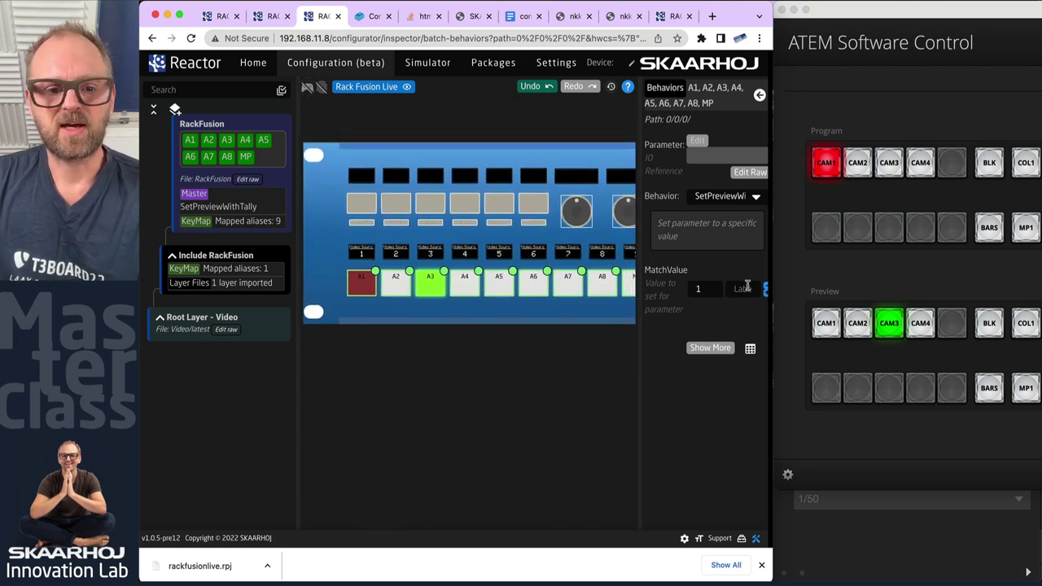
# Step: Try labelling the match value asdf on all nine selected buttons at once, and undo the change
pyautogui.click(742, 288)
pyautogui.write('asdf')
pyautogui.press('Tab')
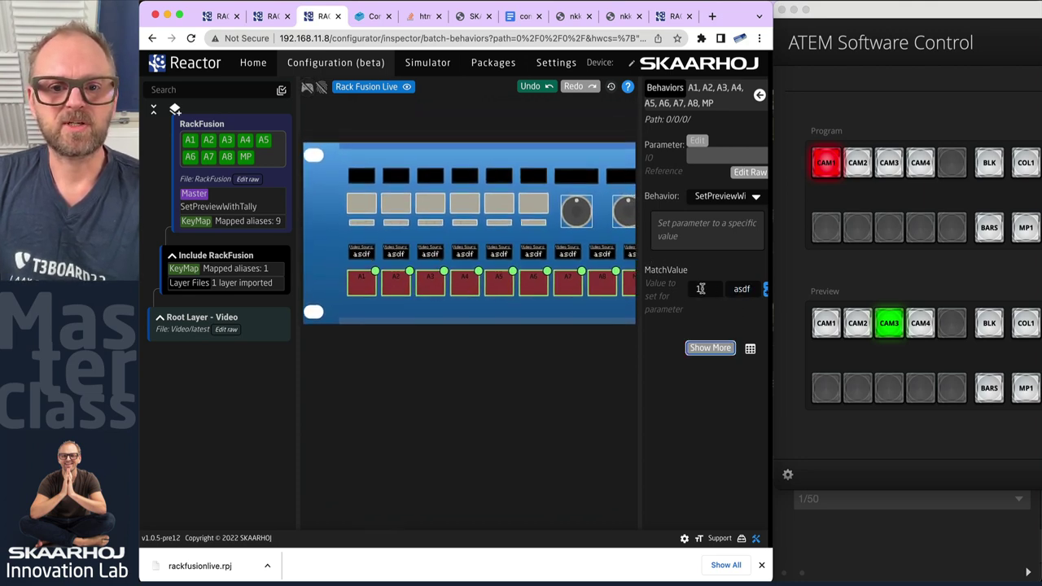
pyautogui.click(700, 288)
pyautogui.write('1')
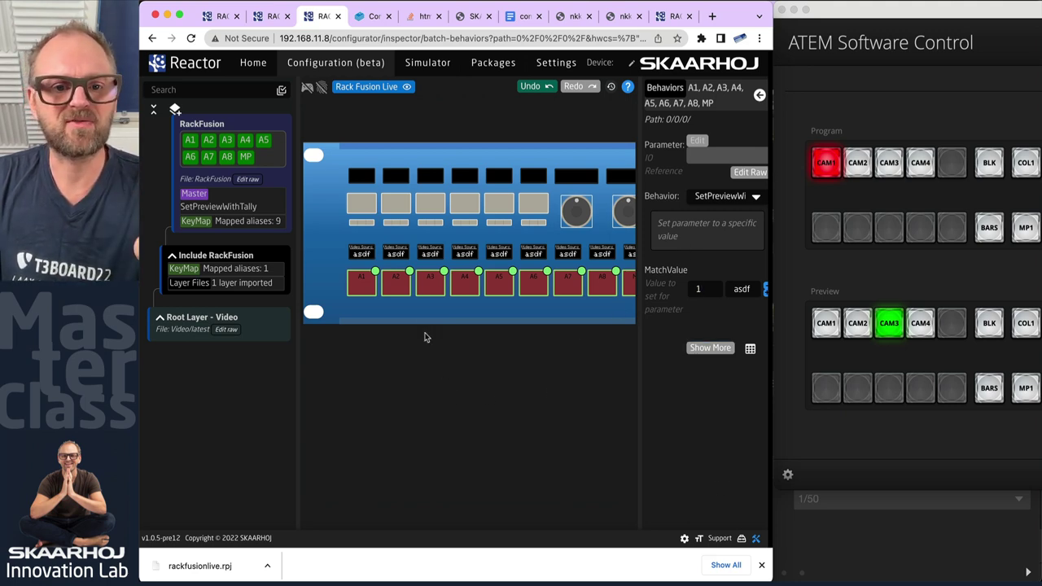
pyautogui.rightClick(418, 291)
pyautogui.press('Escape')
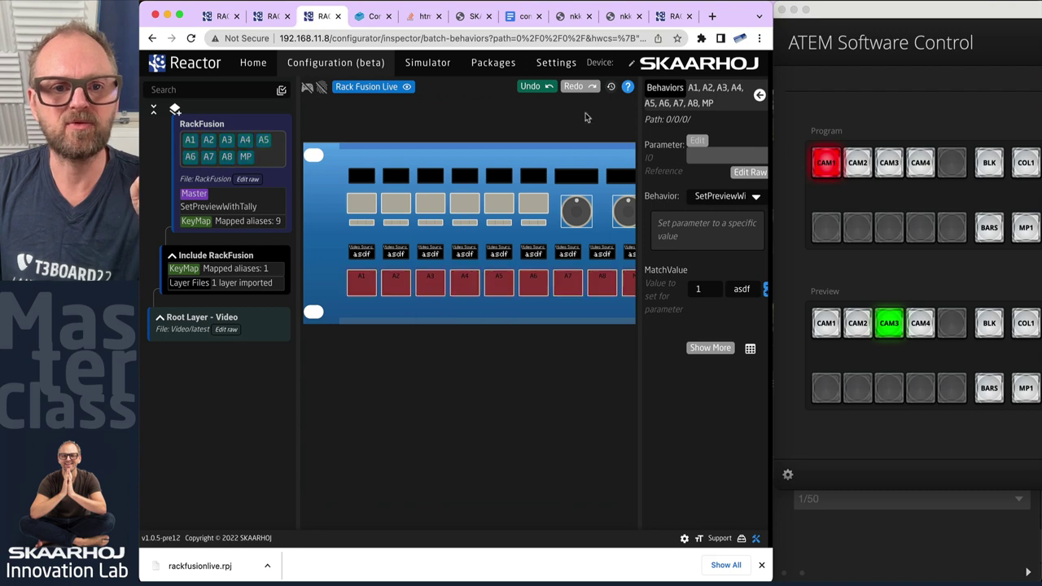
pyautogui.press('super+z')
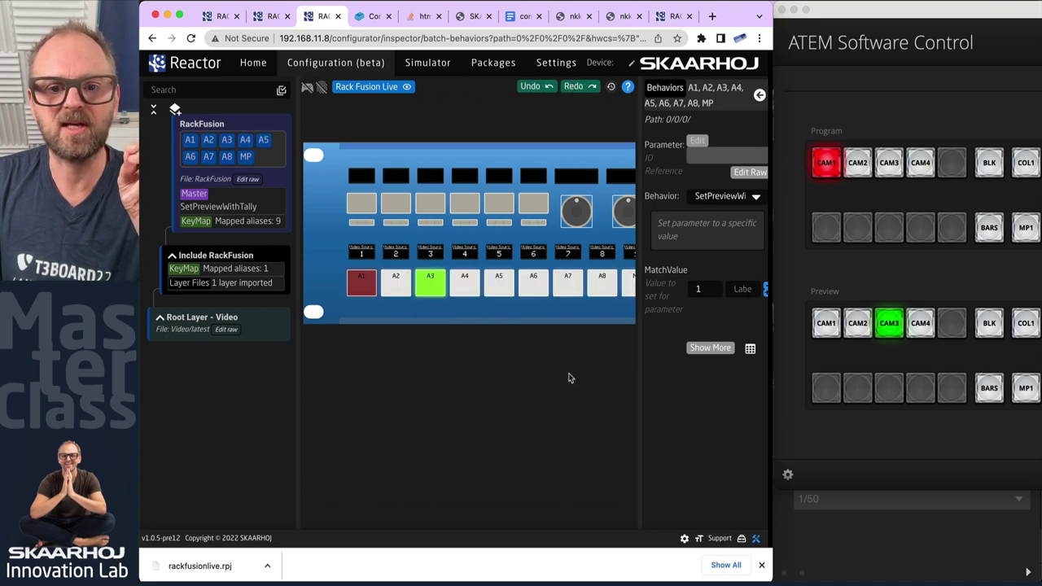
# Step: Inspect the match values of buttons A1 and A8, and of A1 to A8 together in the batch edit table
pyautogui.click(357, 290)
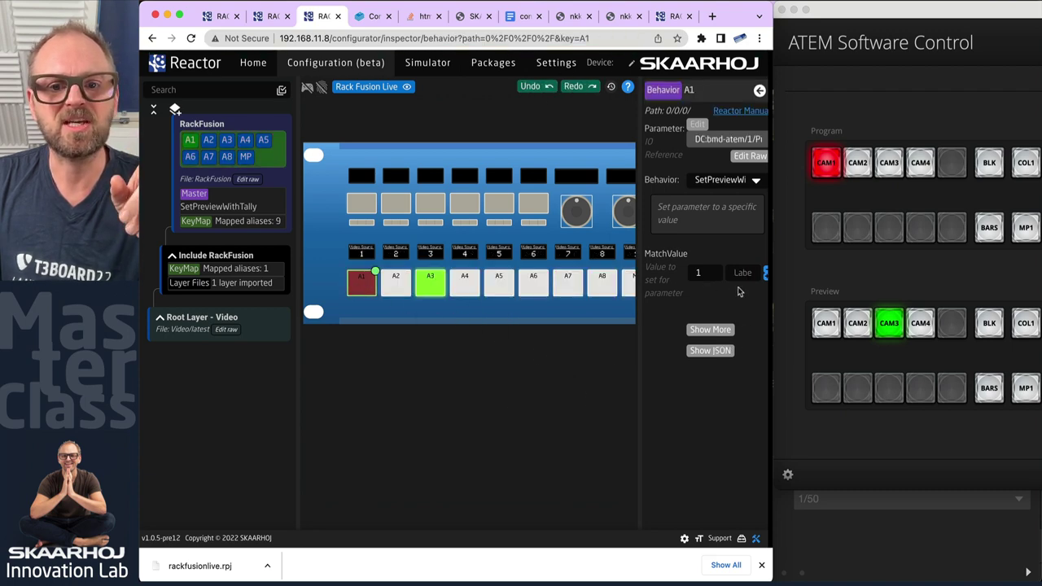
pyautogui.click(602, 287)
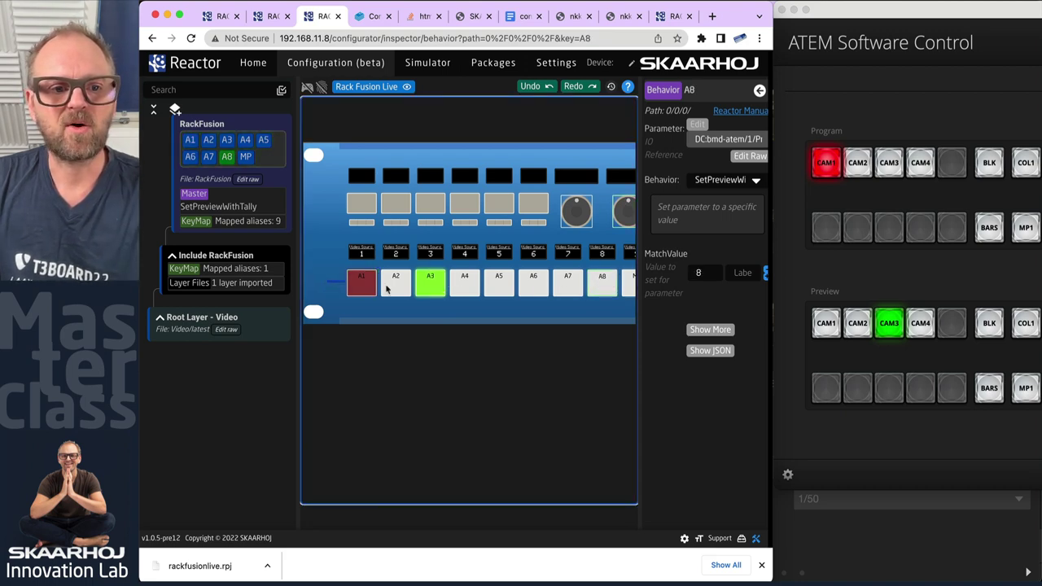
pyautogui.keyDown('shift'); pyautogui.click(601, 286); pyautogui.keyUp('shift')
pyautogui.click(750, 348)
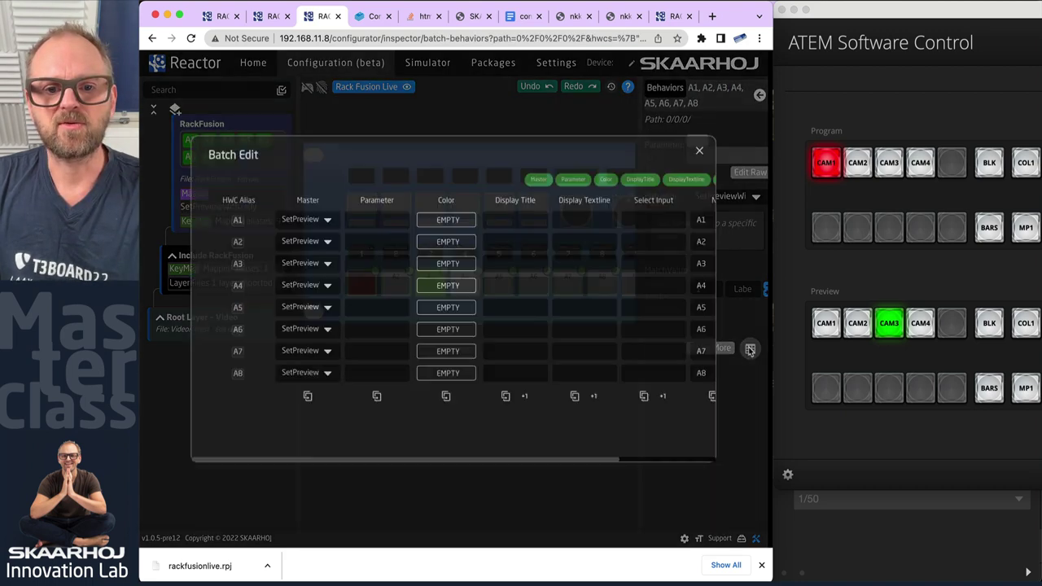
pyautogui.hscroll(3, 679, 319)
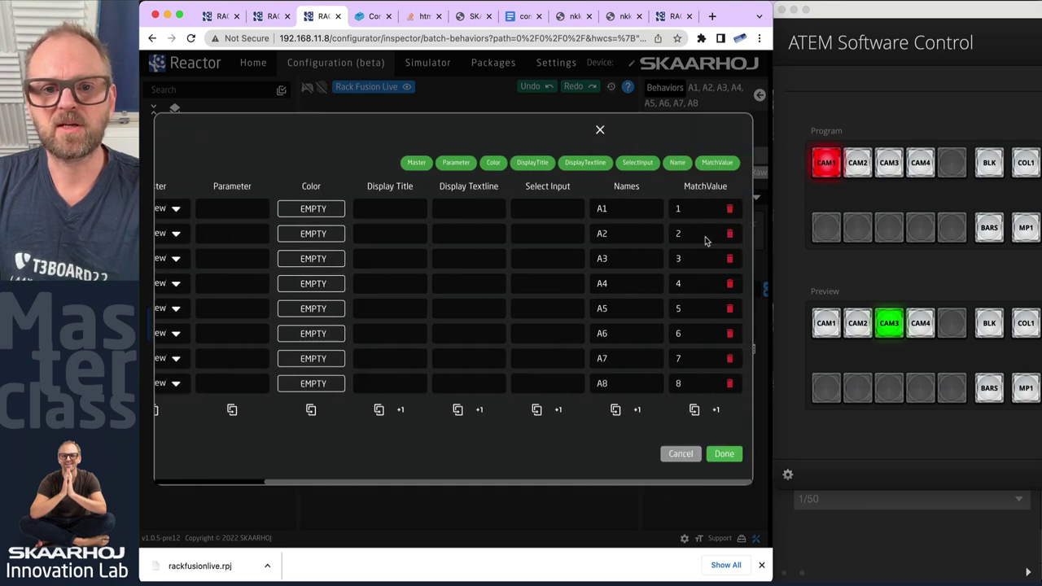
pyautogui.click(678, 453)
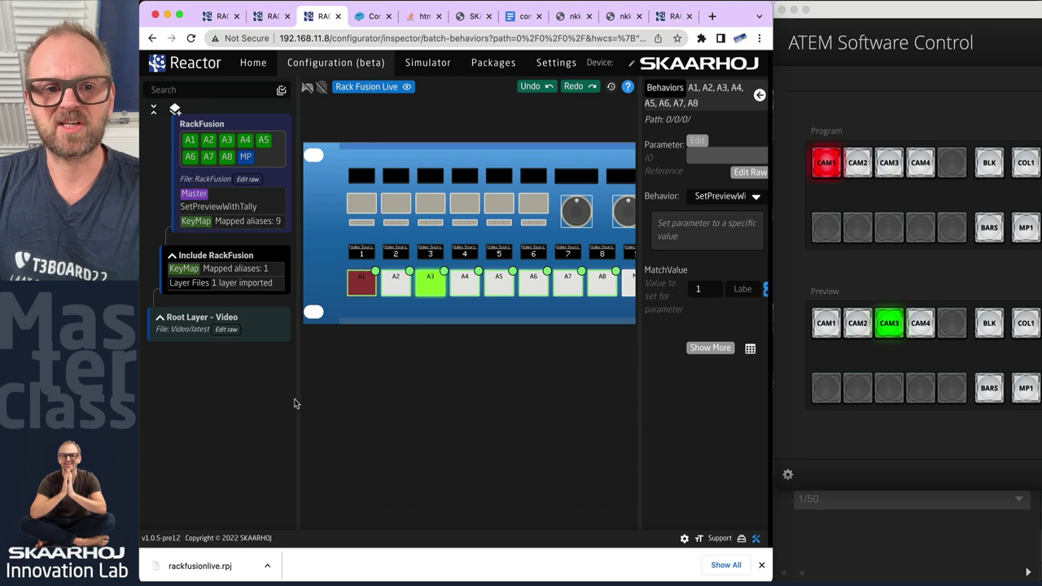
# Step: Label button A1's match value as Input 1
pyautogui.click(375, 281)
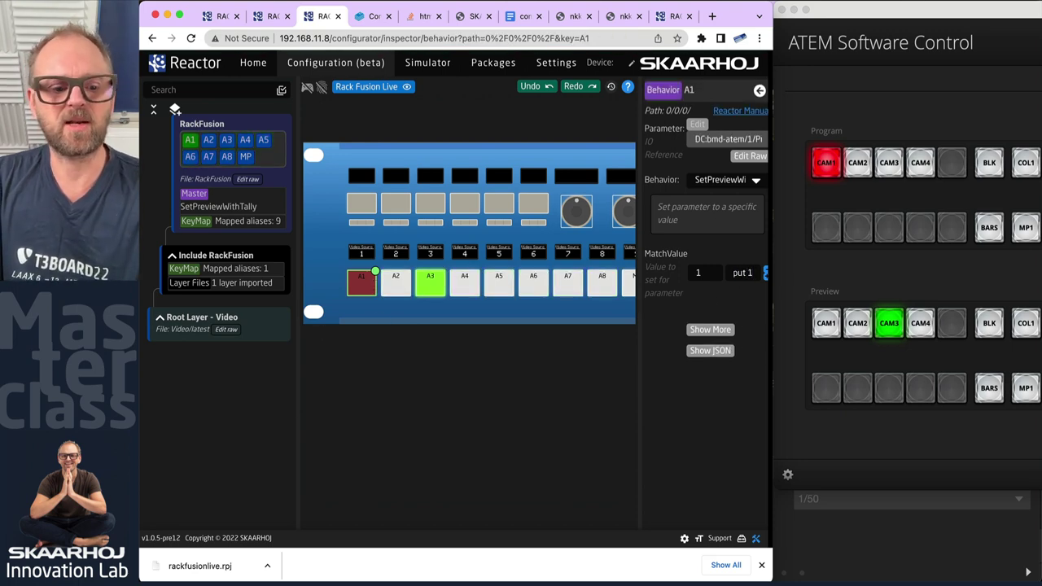
pyautogui.press('Tab')
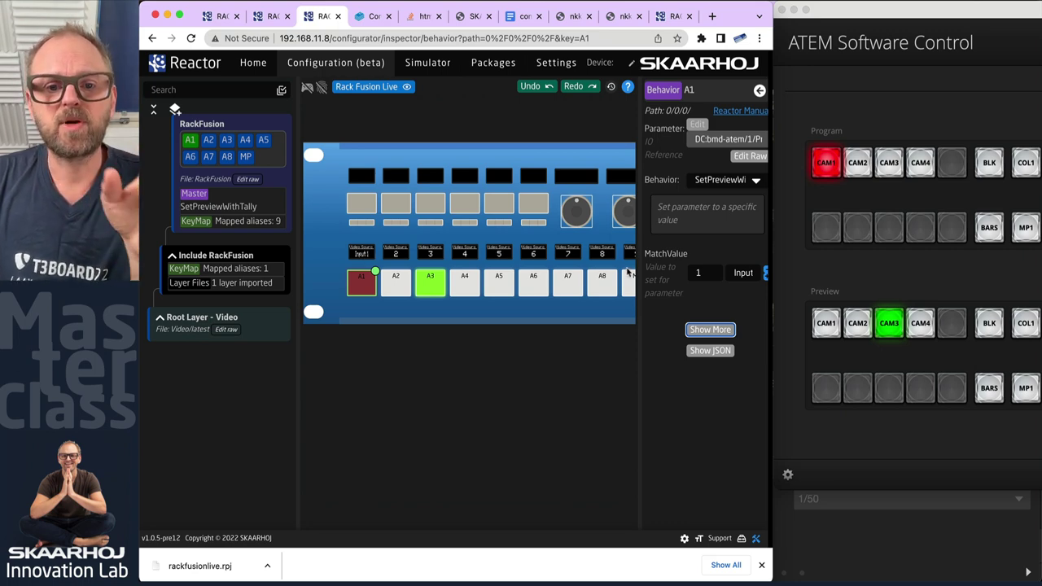
# Step: Create a behavior for the panel's T-bar fader in the RackFusion layer, widening the browser window to full width
pyautogui.hscroll(5, 461, 284)
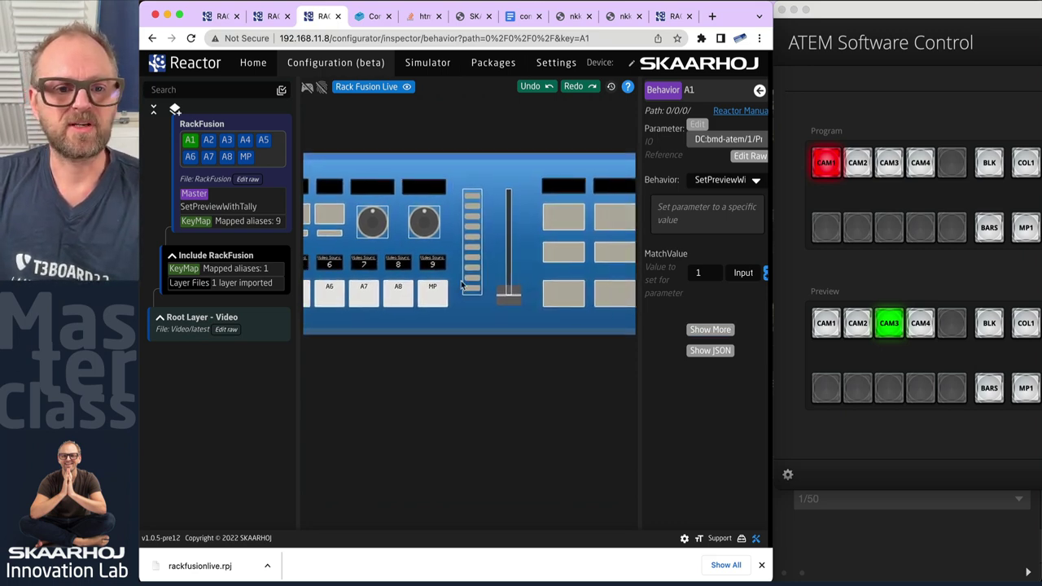
pyautogui.hscroll(2, 456, 277)
pyautogui.click(417, 242)
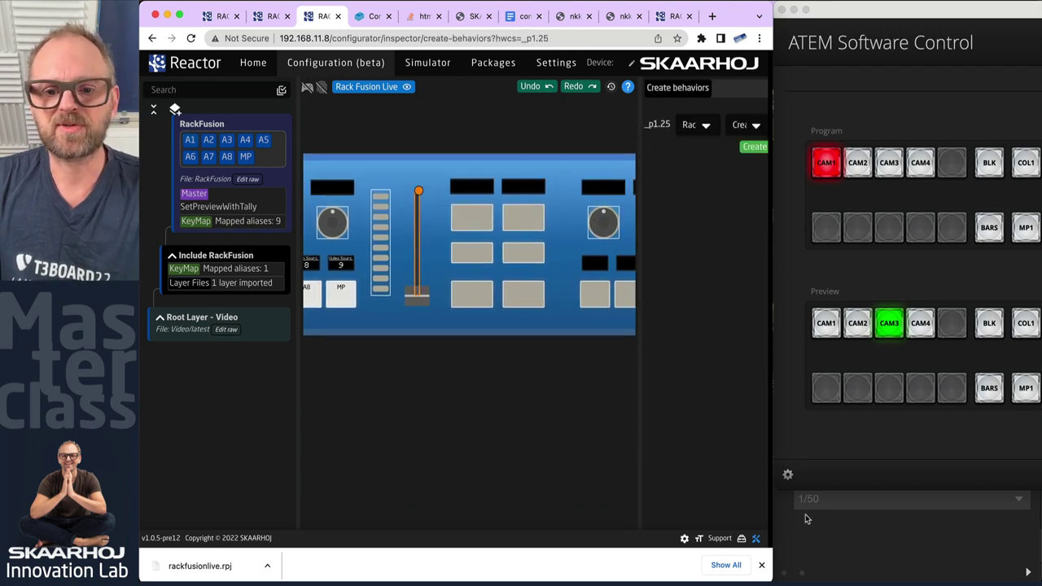
pyautogui.moveTo(769, 575); pyautogui.dragTo(1040, 574)
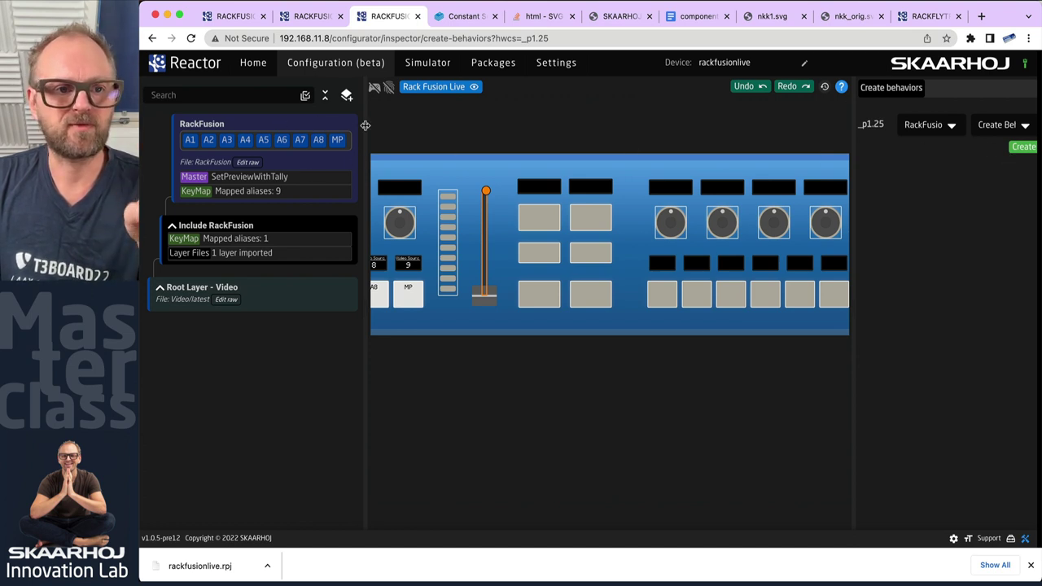
pyautogui.click(1019, 148)
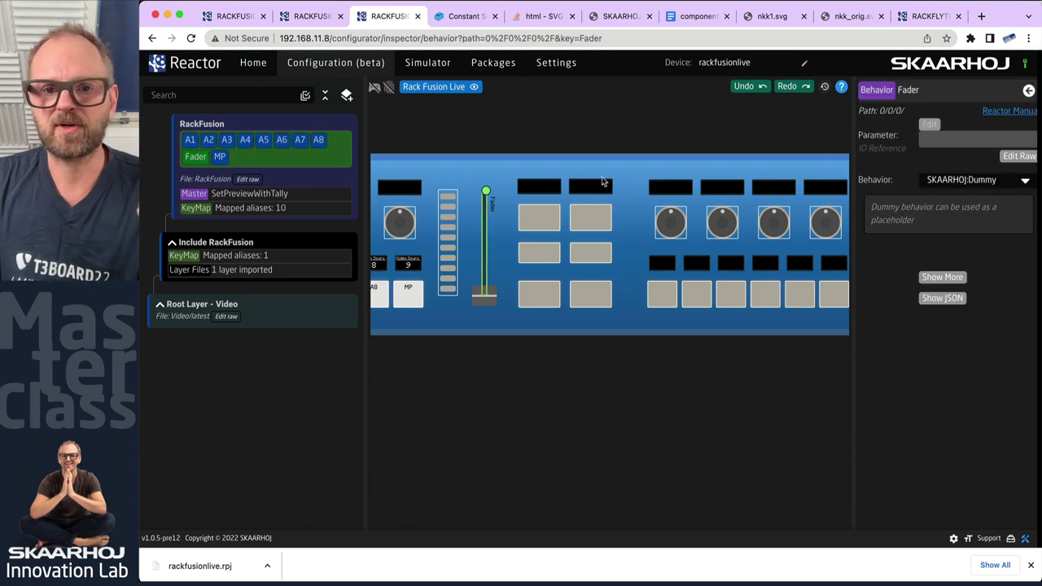
# Step: Assign the ATEM Mini parameter Transition Position, Flipping Experimental to the fader
pyautogui.click(927, 126)
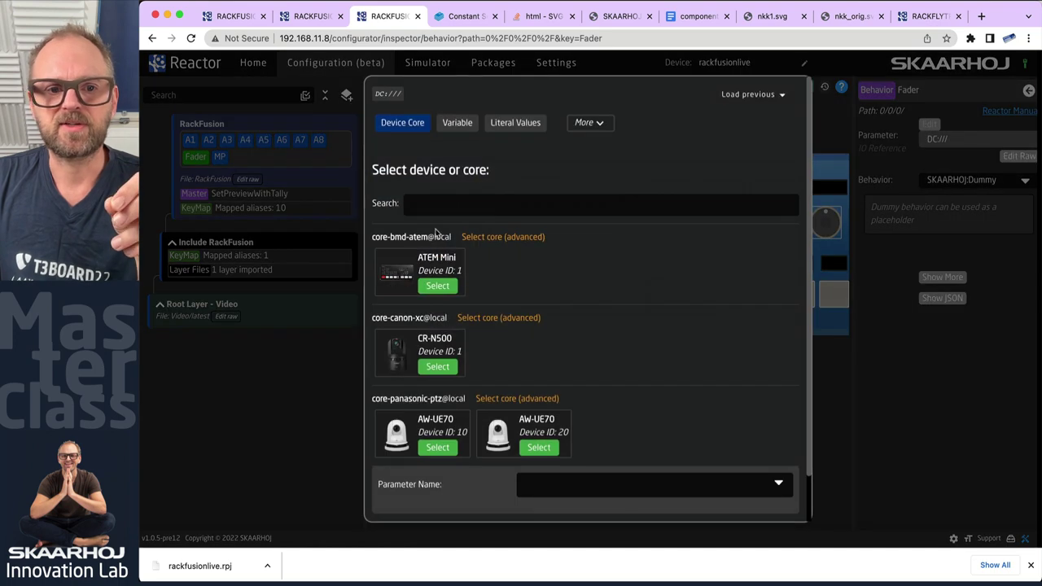
pyautogui.click(437, 285)
pyautogui.write('tran')
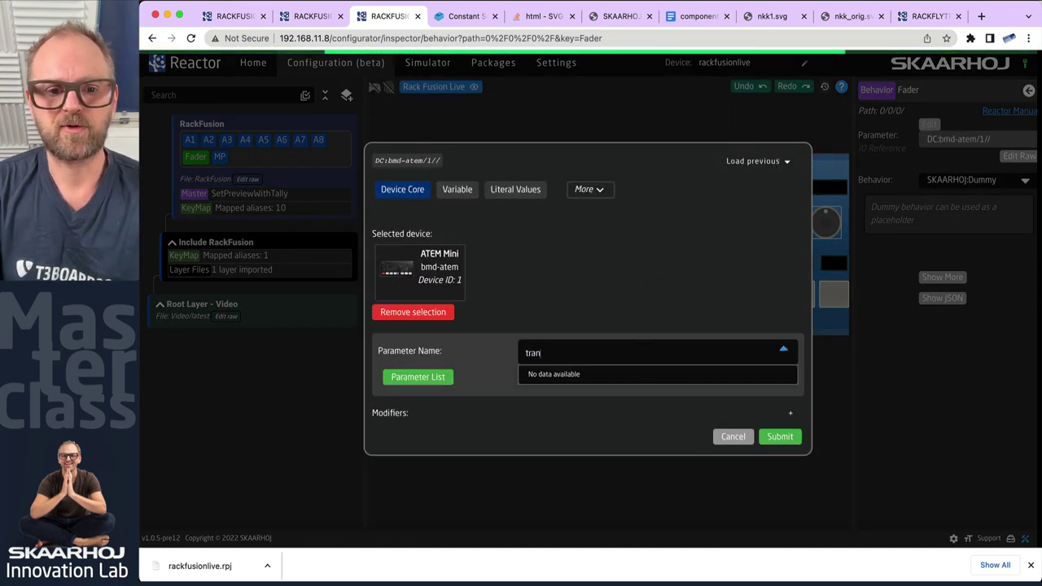
pyautogui.write('sition')
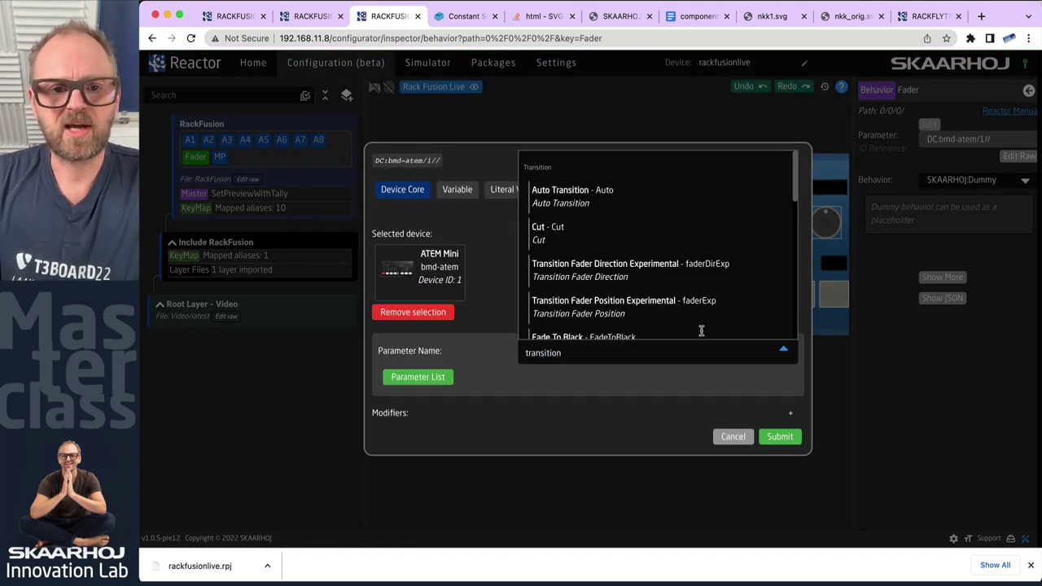
pyautogui.scroll(-3, 636, 295)
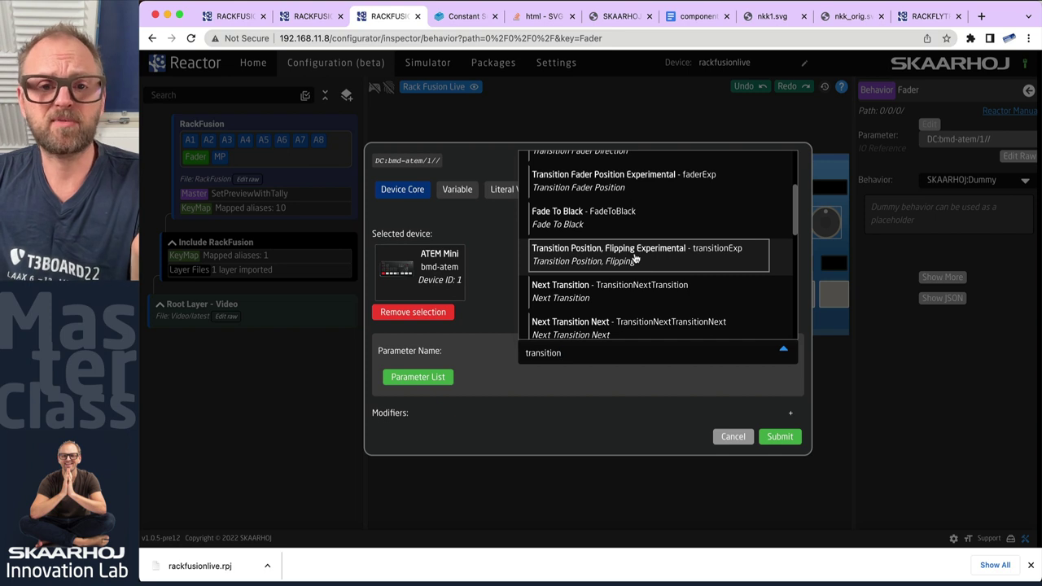
pyautogui.scroll(2, 635, 258)
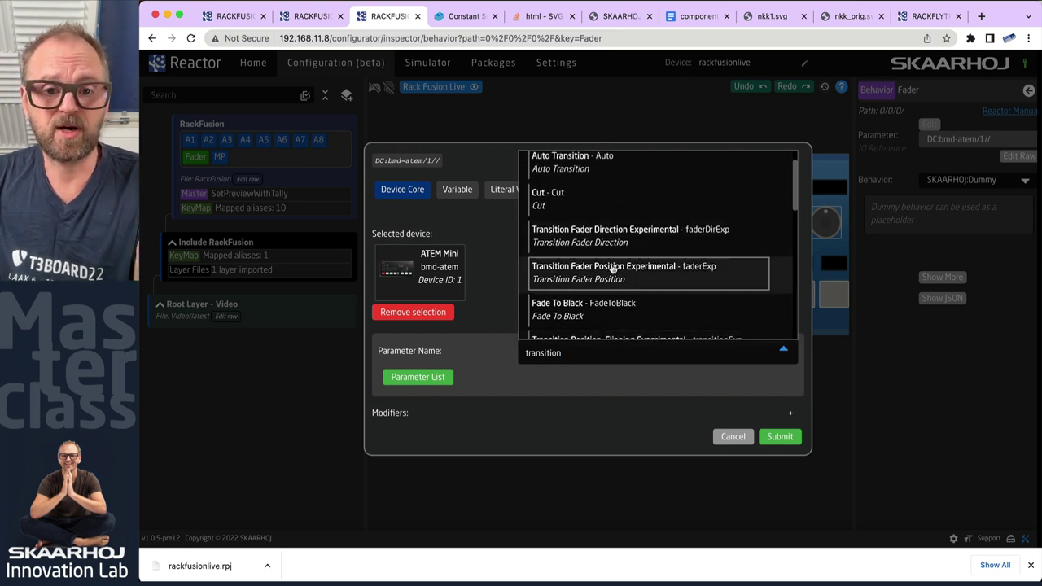
pyautogui.scroll(-1, 672, 274)
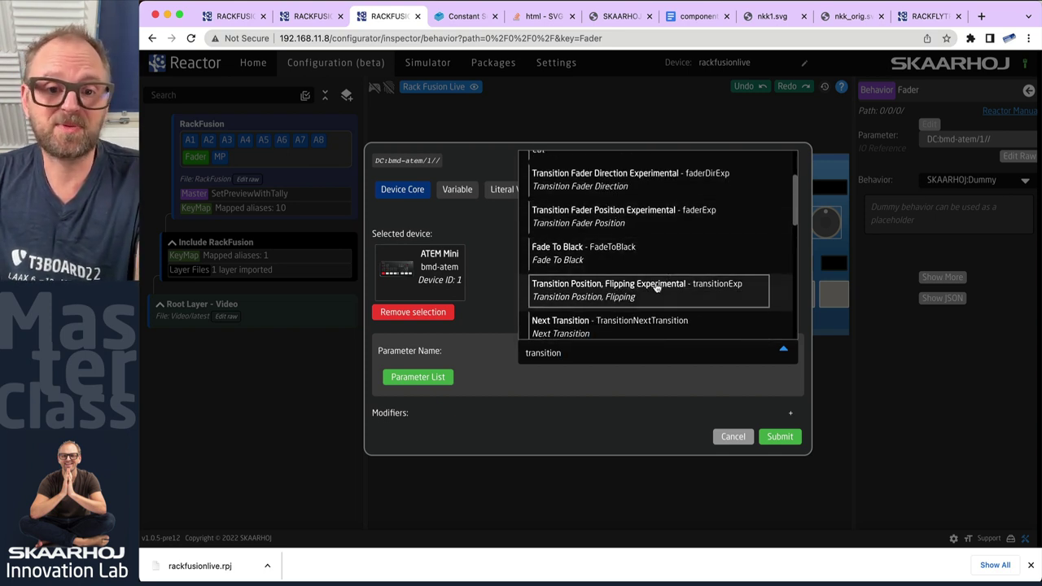
pyautogui.click(656, 286)
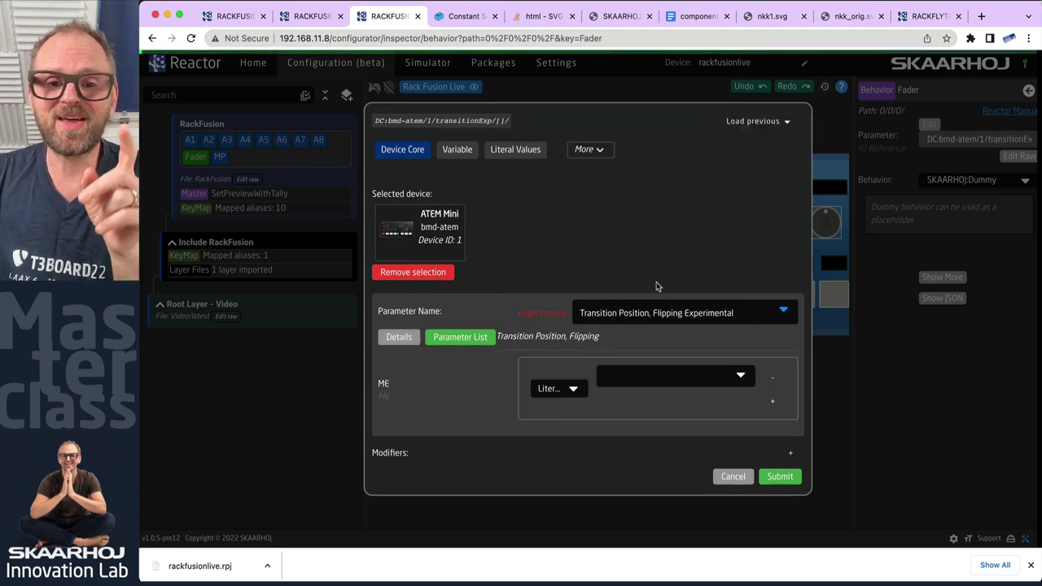
# Step: Set the parameter's ME to 1, submit it, and give the fader the SKAARHOJ:Fader behavior
pyautogui.click(724, 377)
pyautogui.click(634, 397)
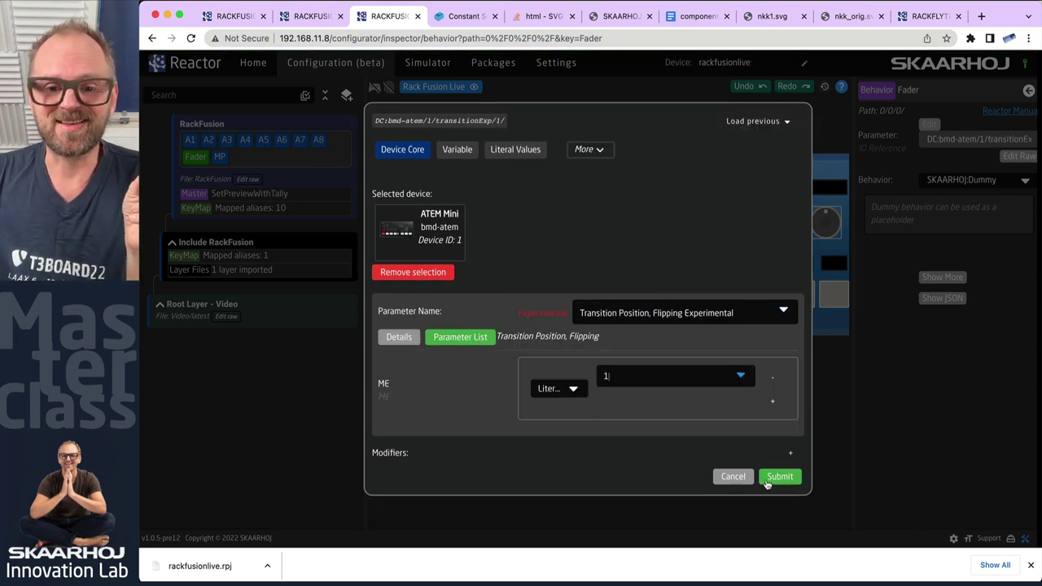
pyautogui.click(779, 476)
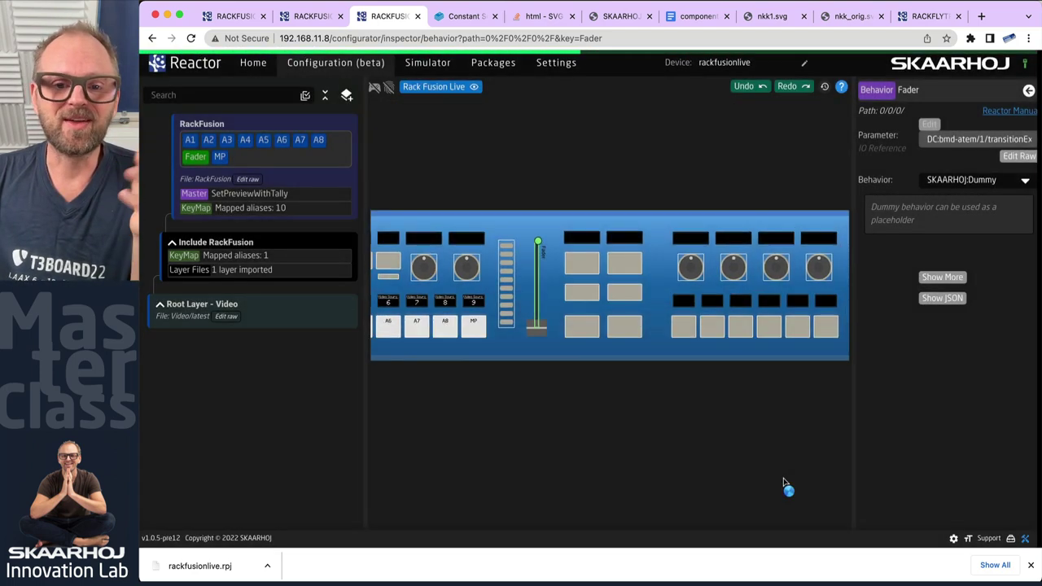
pyautogui.click(581, 333)
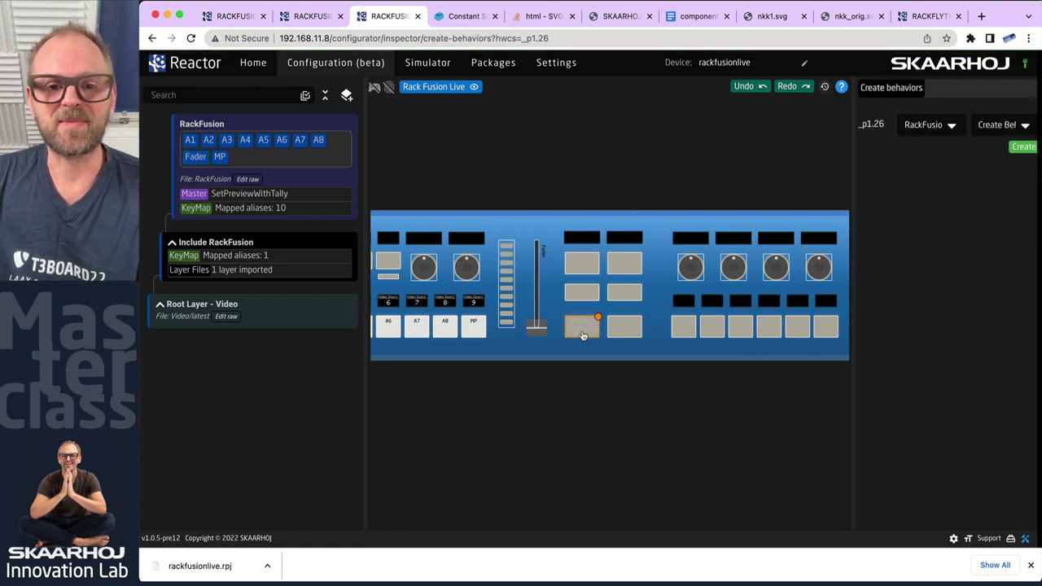
pyautogui.click(539, 283)
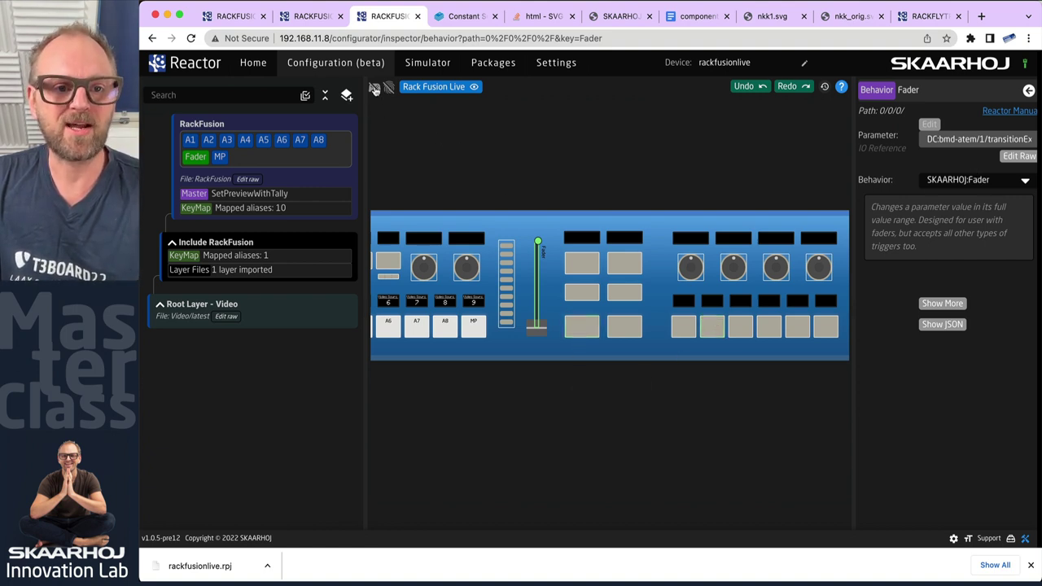
# Step: Narrow the browser window and place ATEM Software Control behind it so its transition fader shows alongside Reactor
pyautogui.moveTo(1038, 5); pyautogui.dragTo(774, 4)
pyautogui.moveTo(923, 9); pyautogui.dragTo(514, 9)
pyautogui.moveTo(388, 5); pyautogui.dragTo(399, 4)
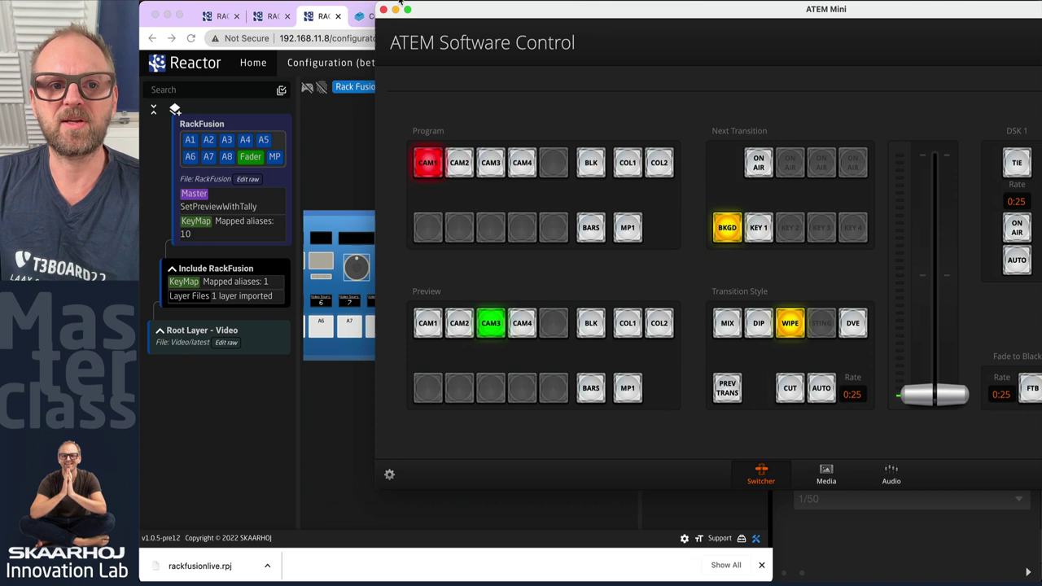
pyautogui.click(306, 7)
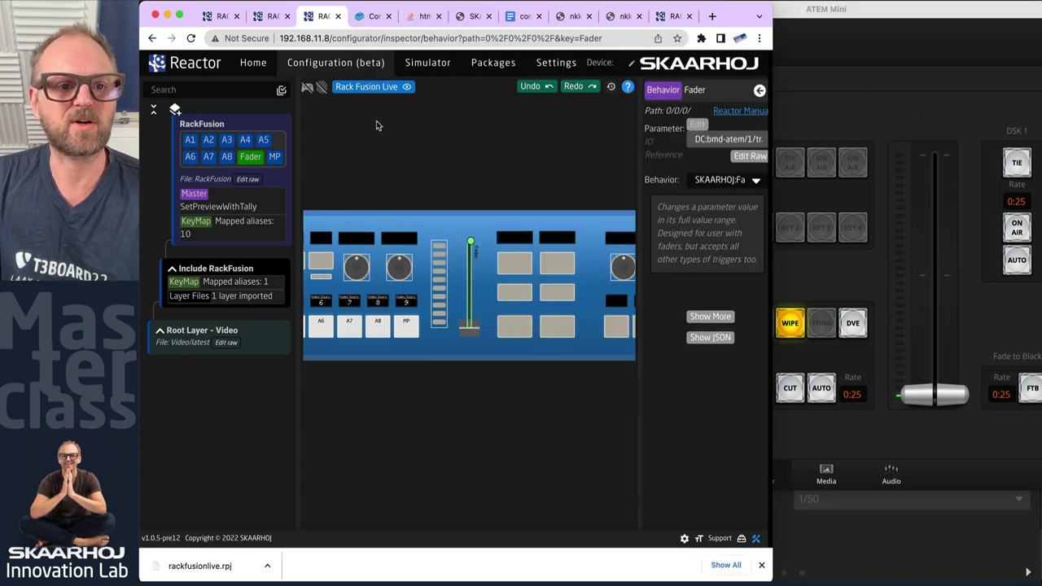
# Step: Enable panel simulation, test the transition by moving the simulated fader to its upper end, and widen the browser again
pyautogui.click(306, 87)
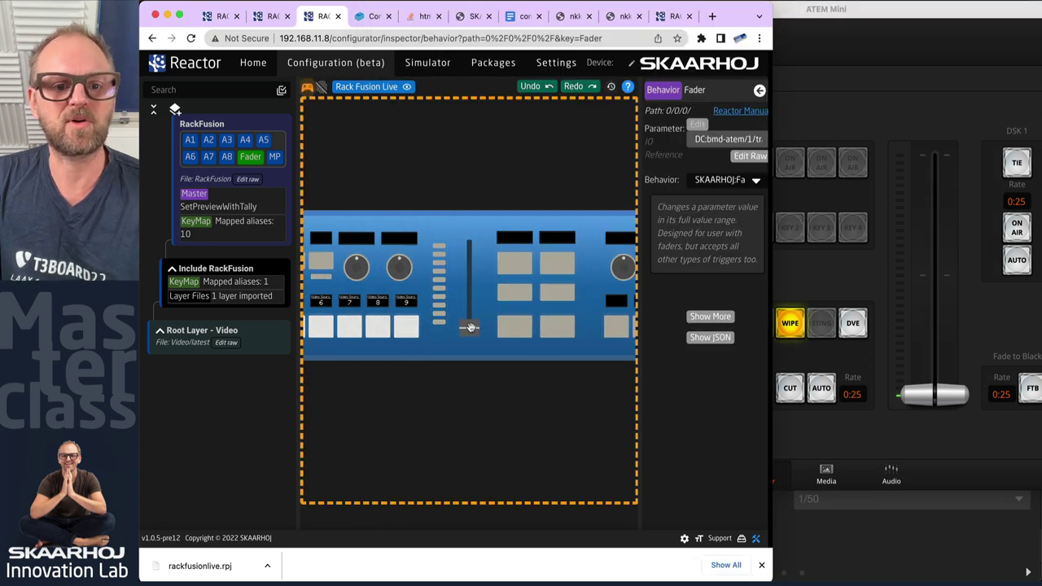
pyautogui.moveTo(470, 325)
pyautogui.mouseDown()
pyautogui.moveTo(474, 237)
pyautogui.moveTo(469, 328)
pyautogui.mouseUp()
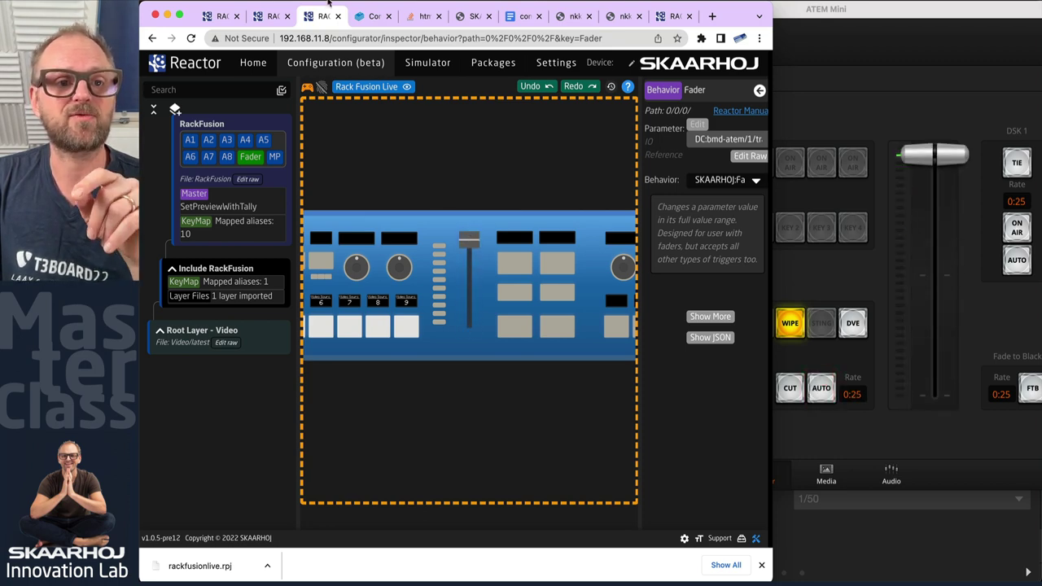
pyautogui.hotkey('ctrl', 'alt', 'Return')
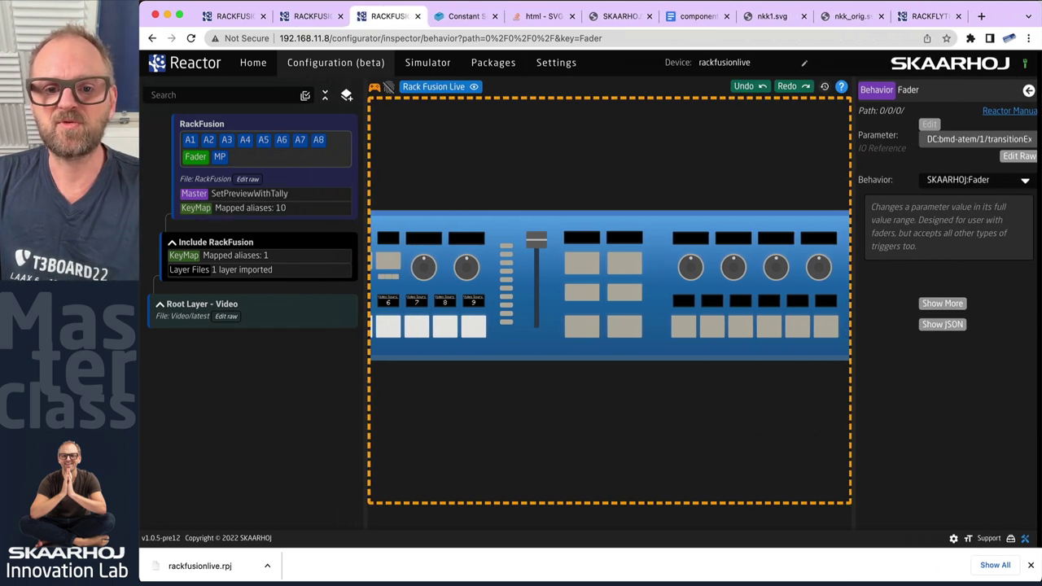
# Step: Create a RackFusion behavior for the large lower button beside the fader and assign it the ATEM Mini parameter Cut
pyautogui.click(583, 327)
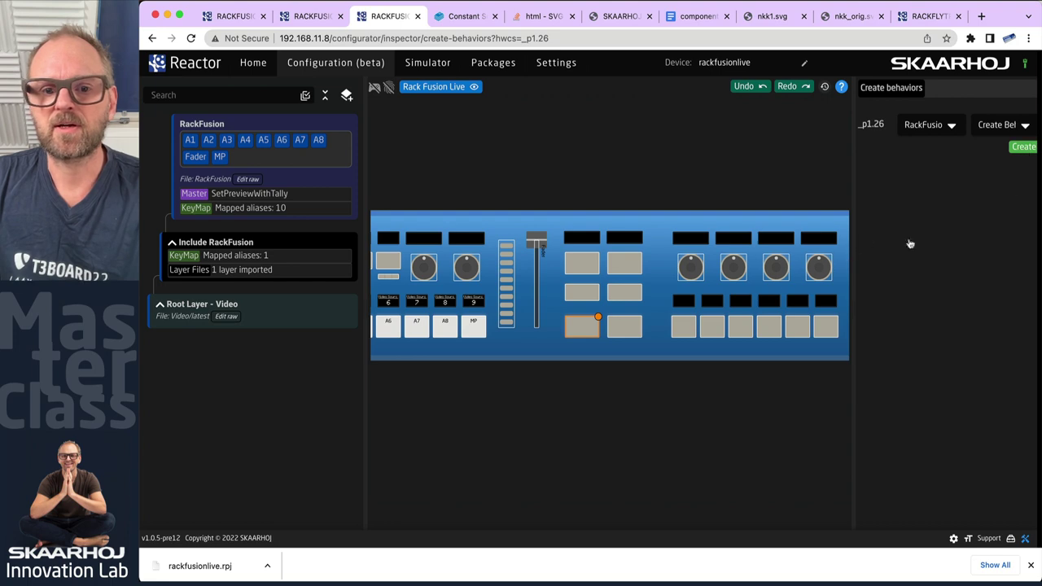
pyautogui.click(1023, 146)
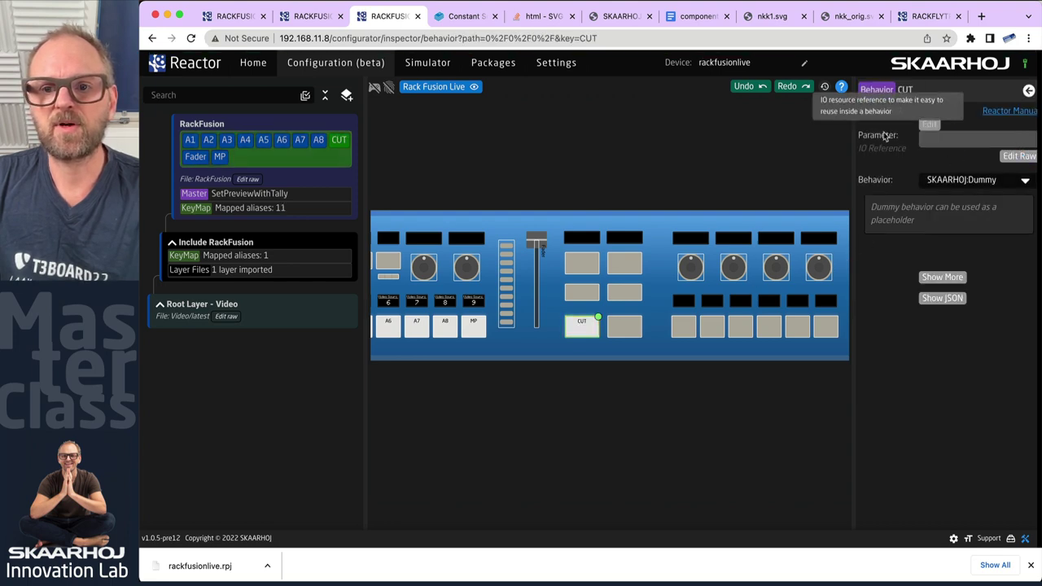
pyautogui.click(930, 124)
pyautogui.click(437, 285)
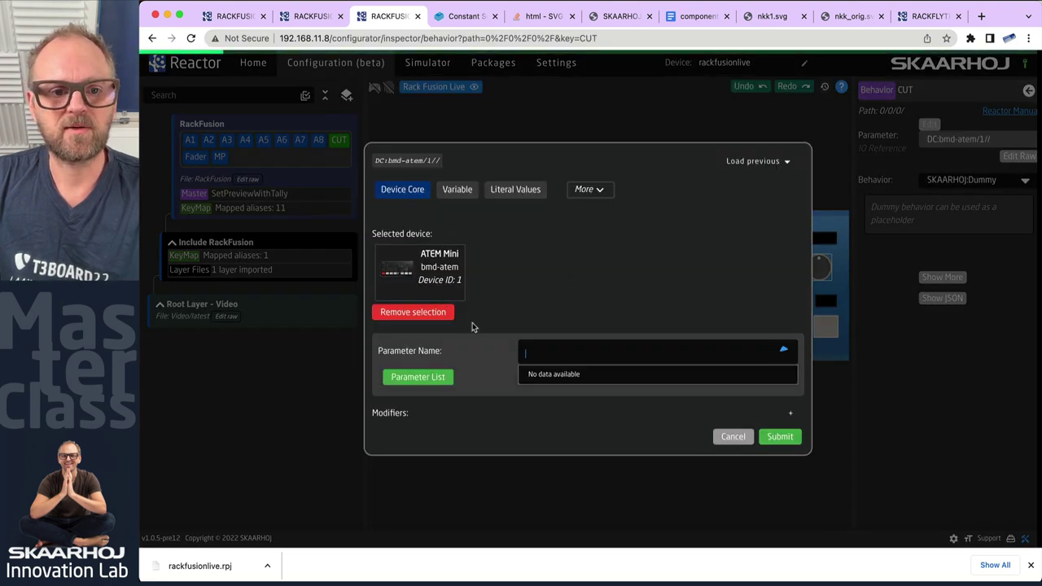
pyautogui.write('cut')
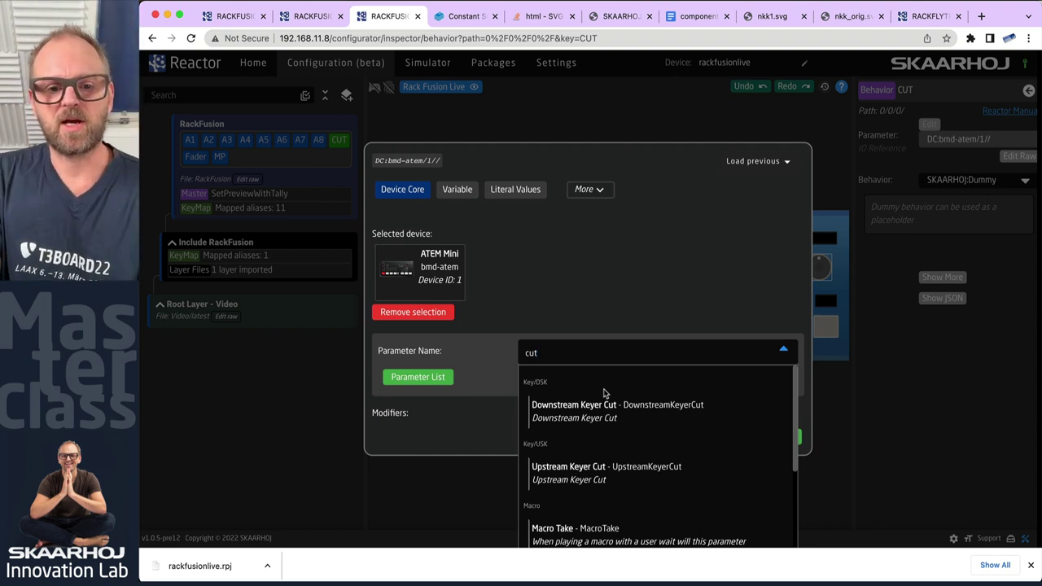
pyautogui.scroll(-2, 643, 440)
pyautogui.click(553, 533)
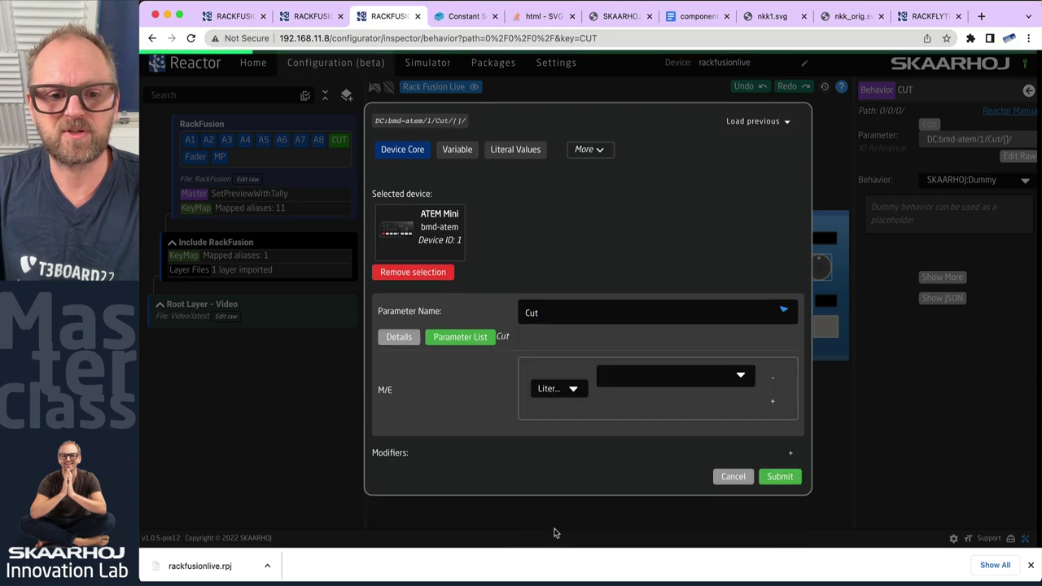
# Step: Set the Cut parameter's M/E to 1 and submit it
pyautogui.click(708, 377)
pyautogui.click(676, 396)
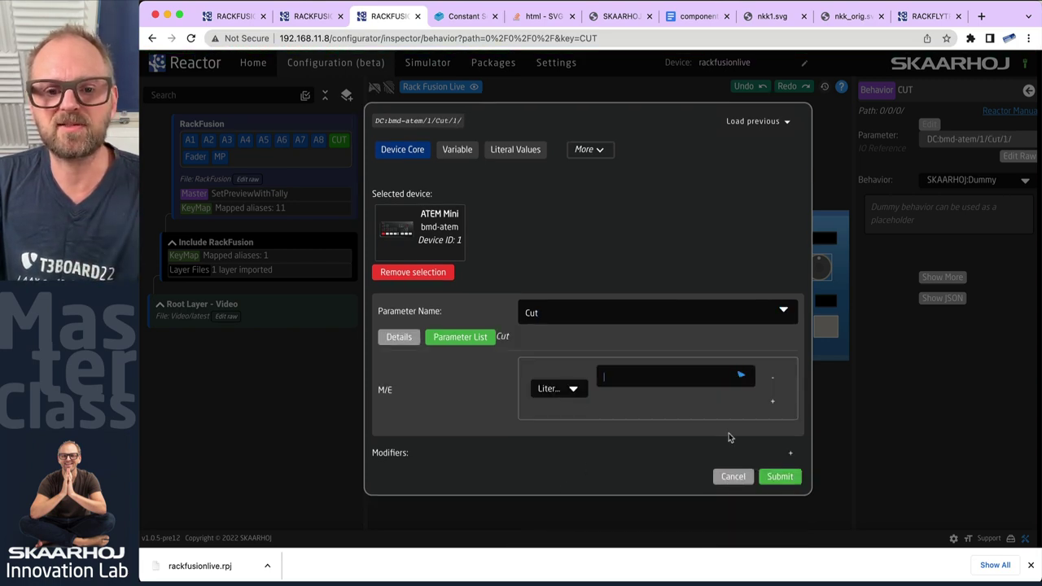
pyautogui.click(779, 476)
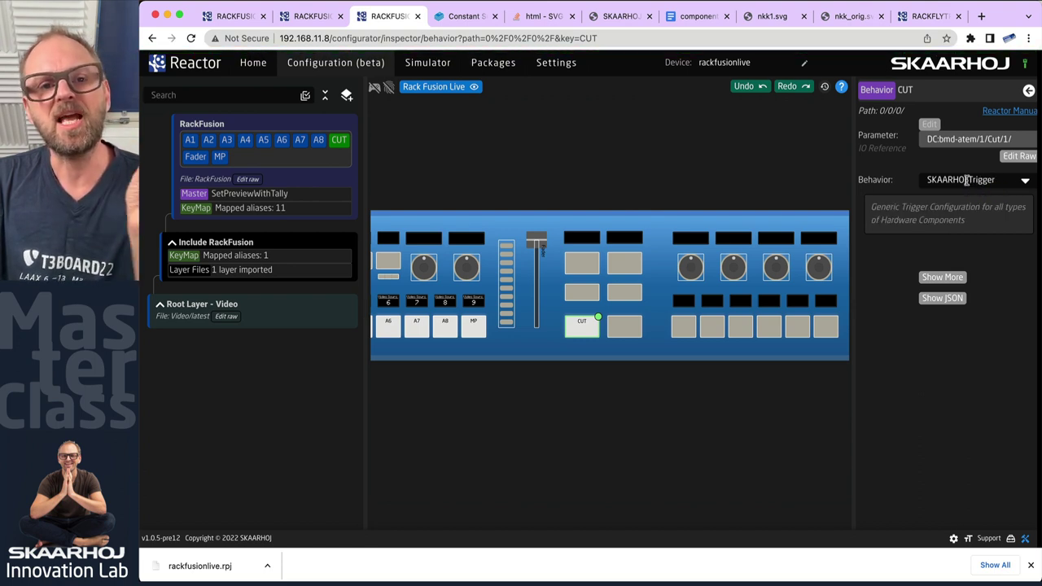
# Step: Create a RackFusion behavior for the large button beside CUT and assign it the ATEM Mini parameter Auto Transition
pyautogui.click(626, 332)
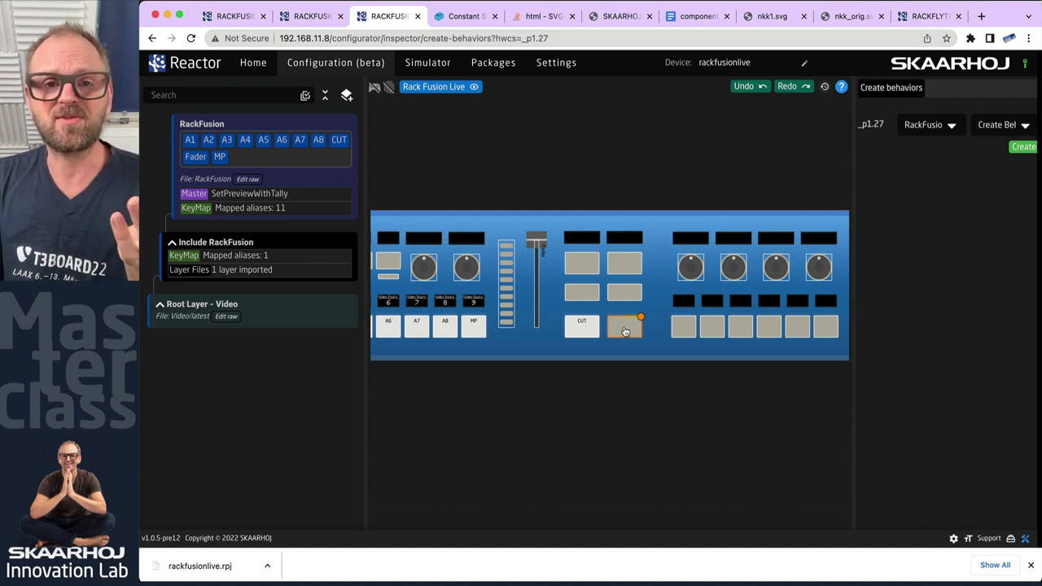
pyautogui.click(1023, 148)
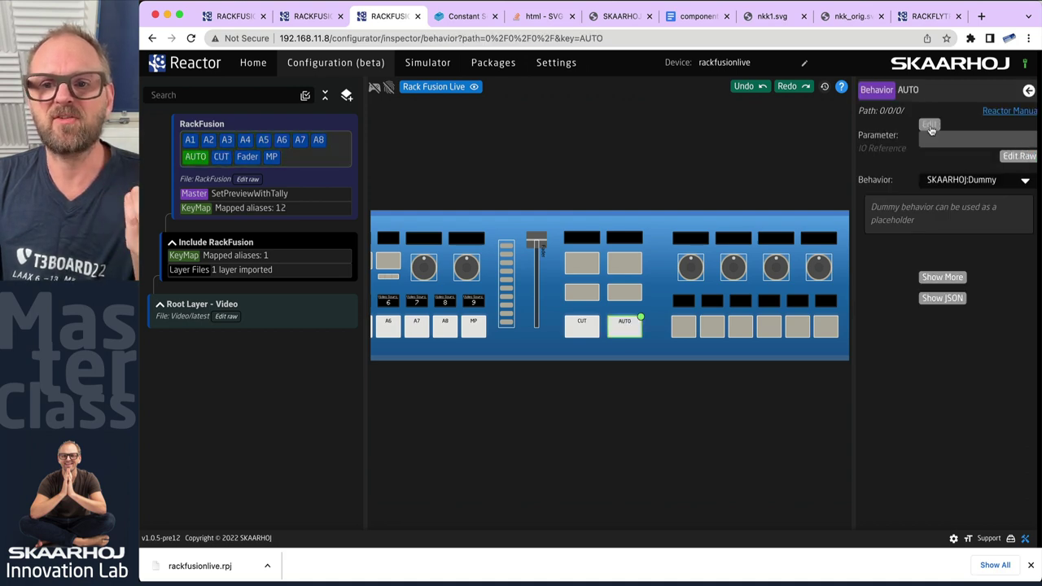
pyautogui.click(929, 126)
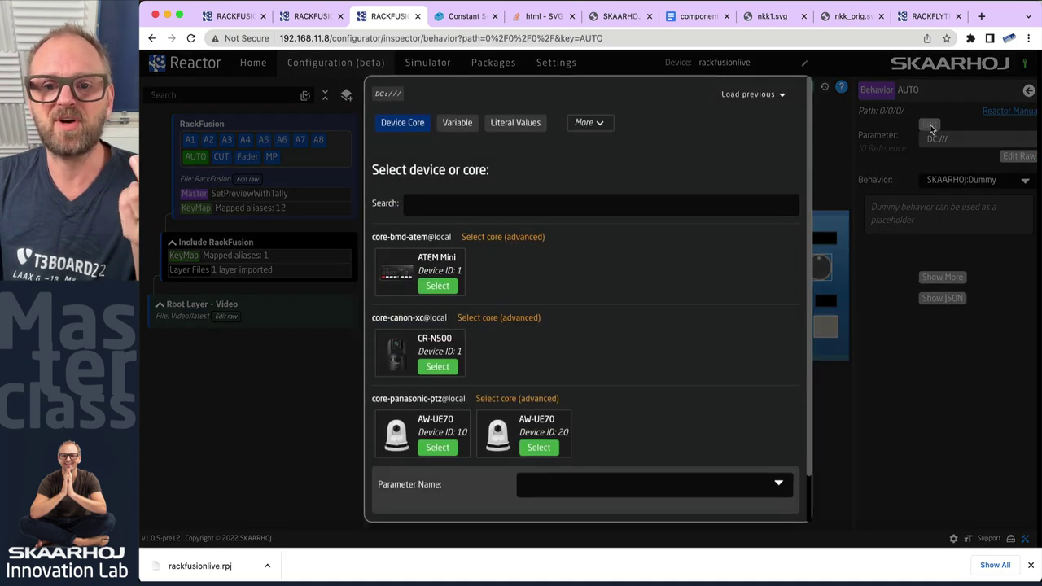
pyautogui.click(436, 286)
pyautogui.click(558, 349)
pyautogui.write('asuto')
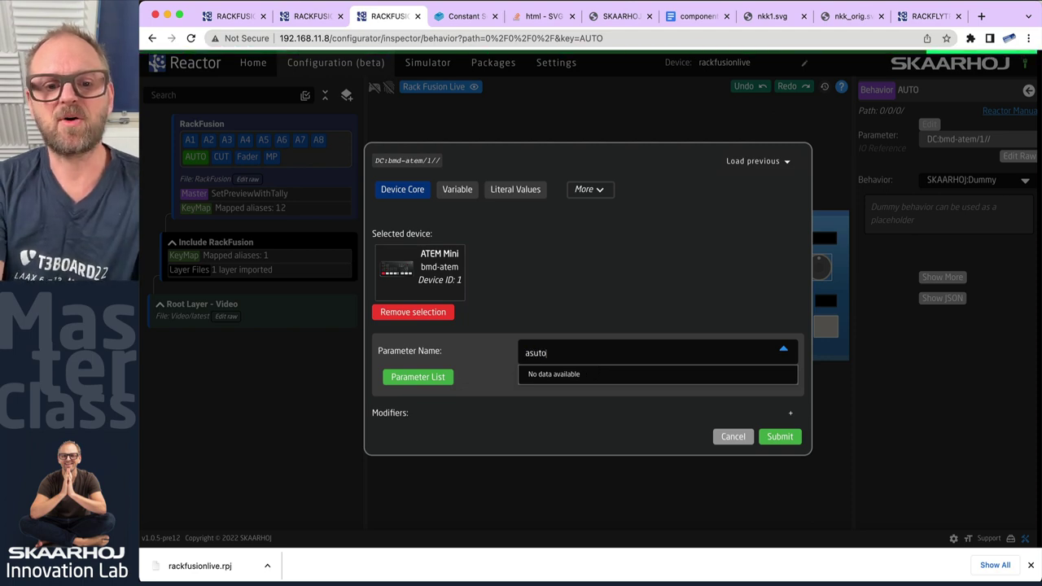
pyautogui.press('BackSpace')
pyautogui.press('BackSpace')
pyautogui.press('BackSpace')
pyautogui.press('BackSpace')
pyautogui.write('uto')
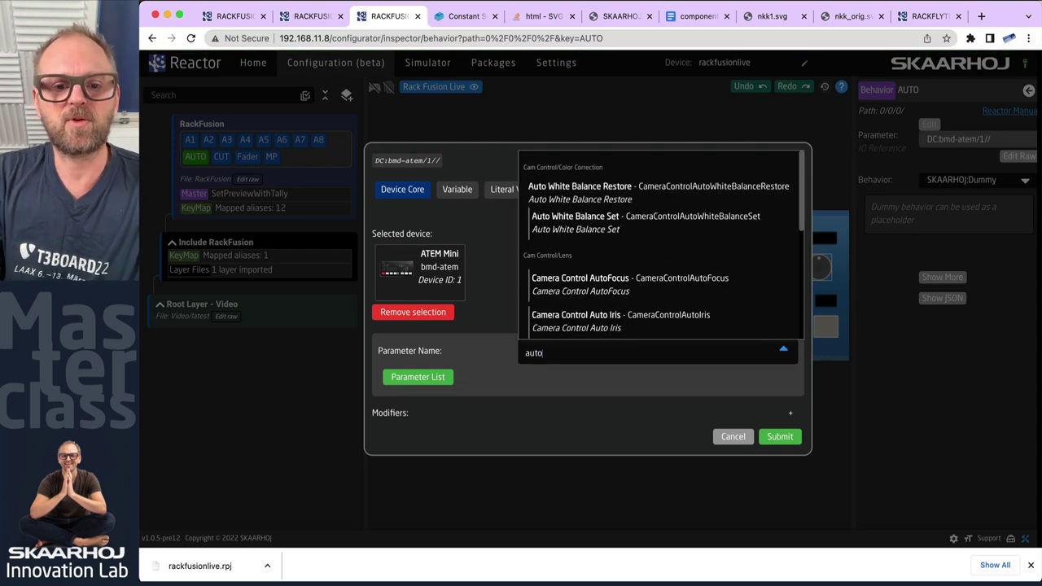
pyautogui.scroll(-5, 562, 293)
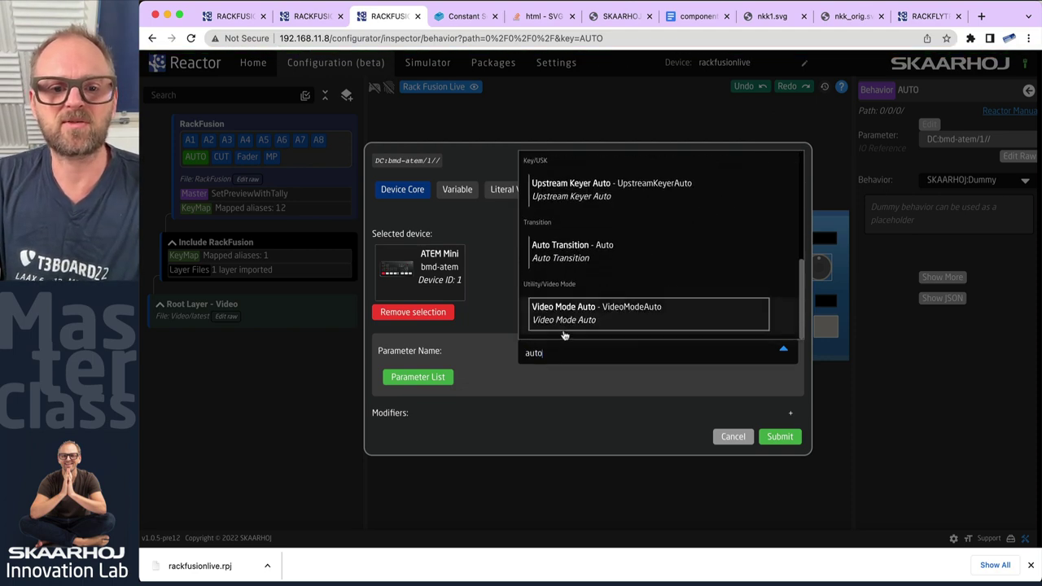
pyautogui.click(559, 259)
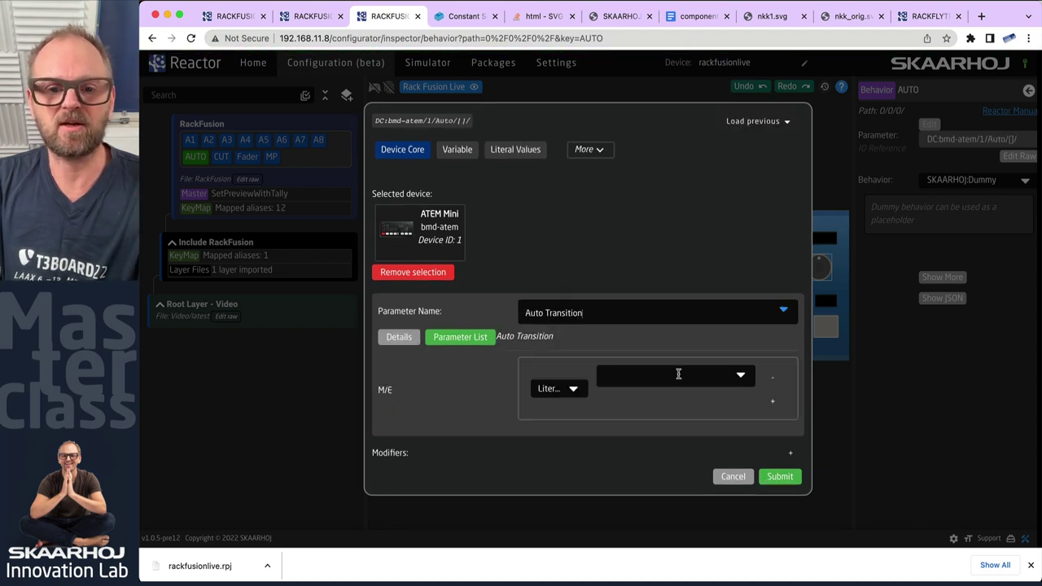
# Step: Set the Auto Transition parameter's M/E to 1, submit it, and check the assigned behavior
pyautogui.click(677, 376)
pyautogui.click(624, 398)
pyautogui.click(779, 477)
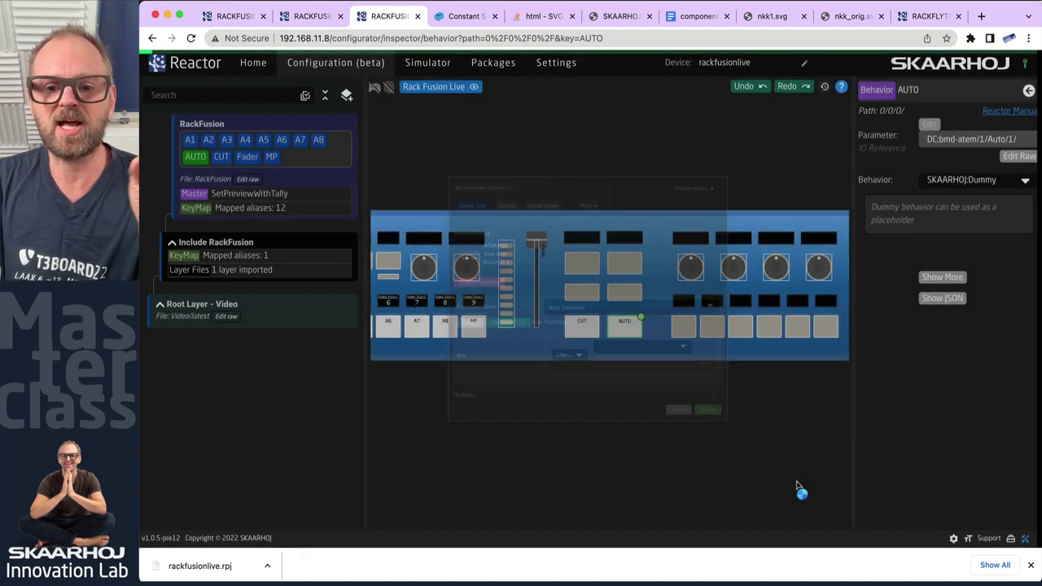
pyautogui.click(994, 182)
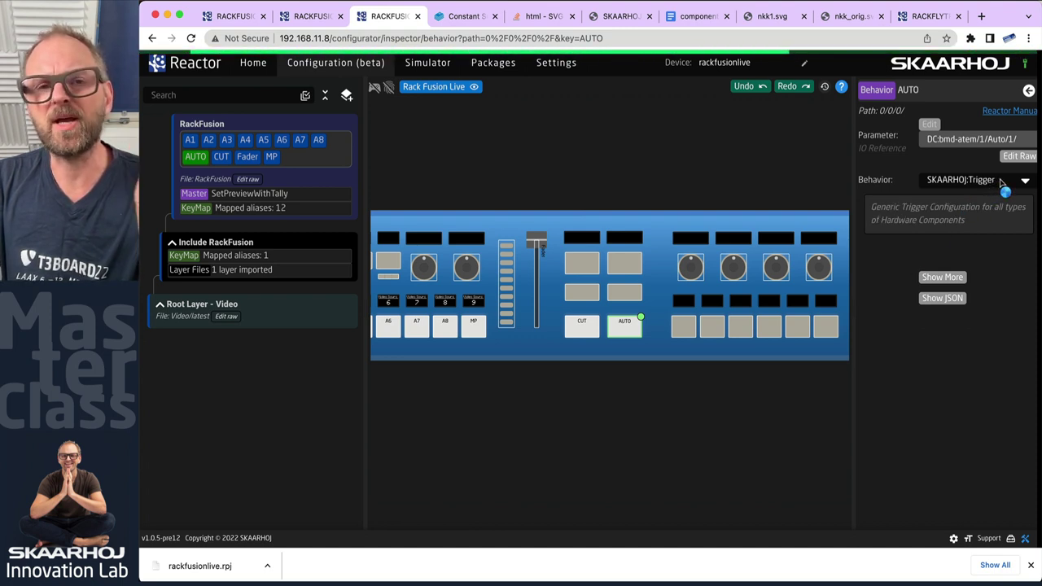
# Step: Create a RackFusion behavior for the button directly above CUT and assign it the ATEM Mini parameter Fade To Black
pyautogui.click(581, 293)
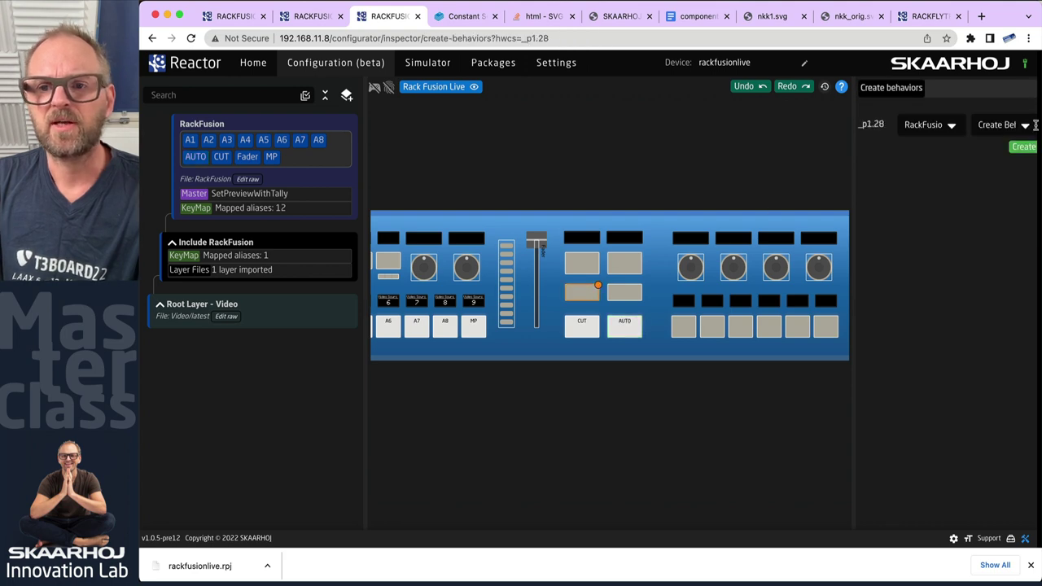
pyautogui.click(1023, 146)
pyautogui.click(924, 126)
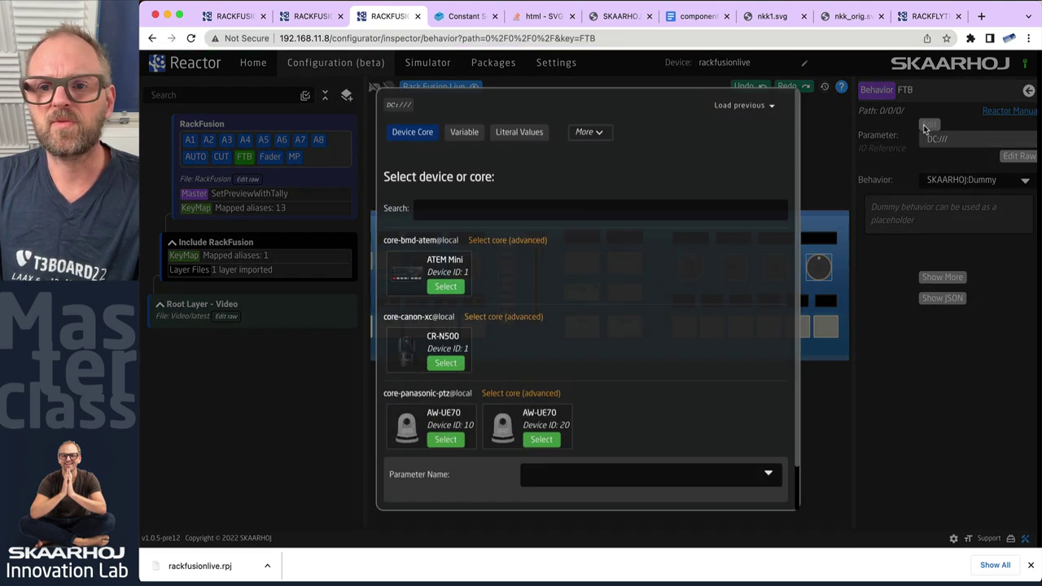
pyautogui.click(446, 285)
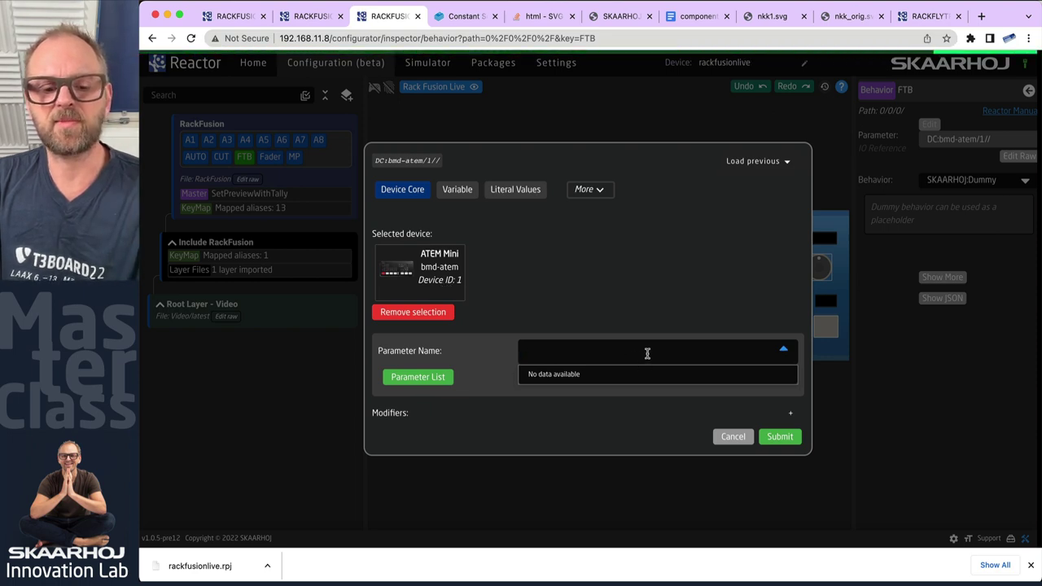
pyautogui.write('f')
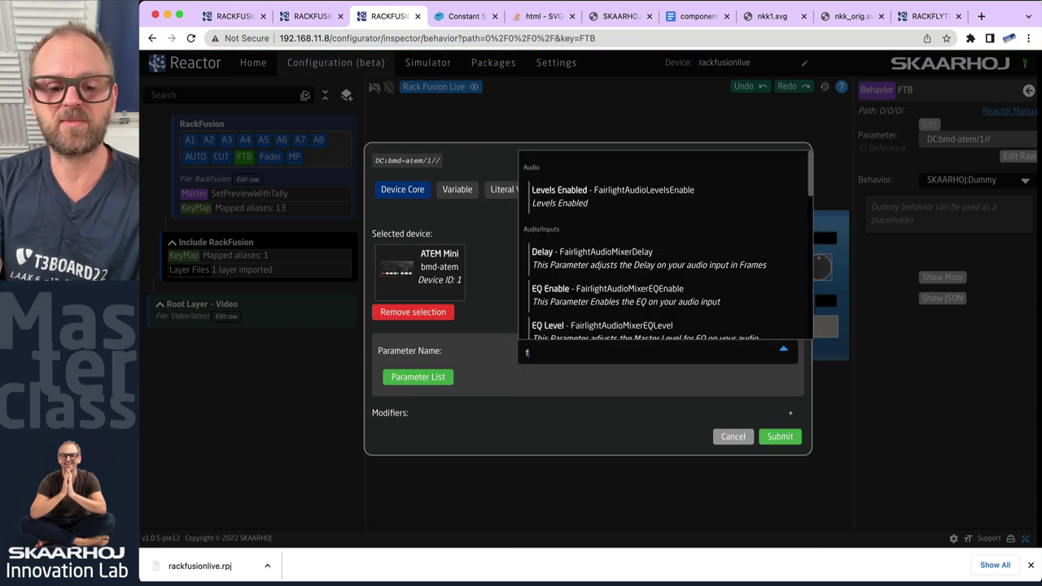
pyautogui.write('ade')
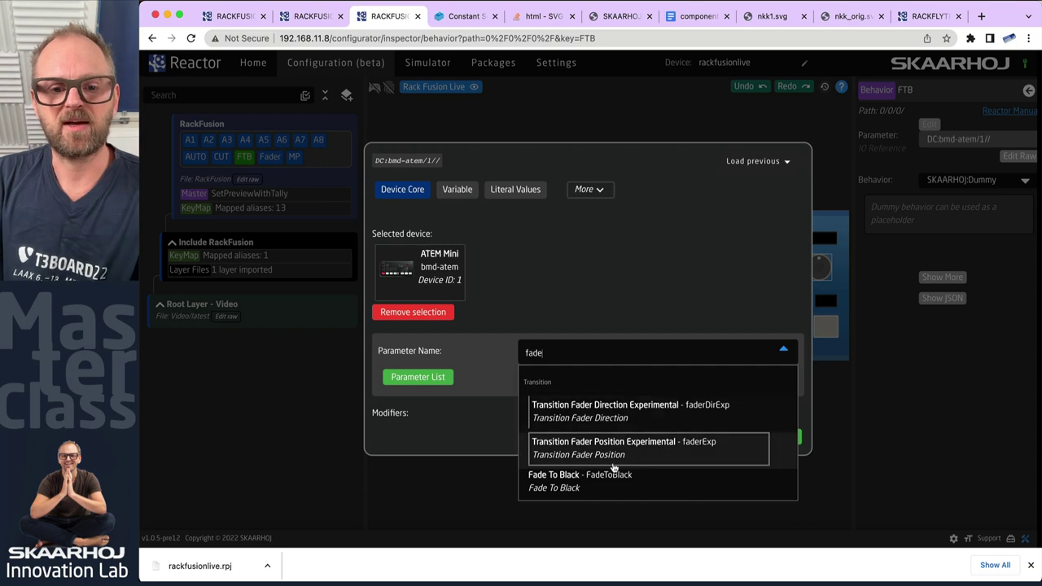
pyautogui.click(559, 483)
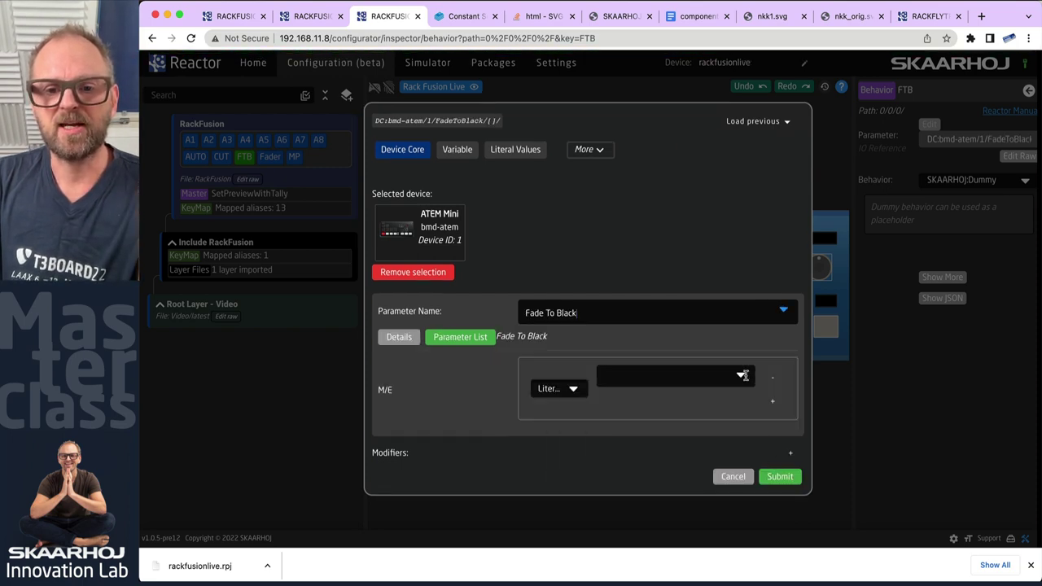
# Step: Set the Fade To Black parameter's M/E to 1 and submit it
pyautogui.click(740, 374)
pyautogui.click(642, 397)
pyautogui.click(779, 477)
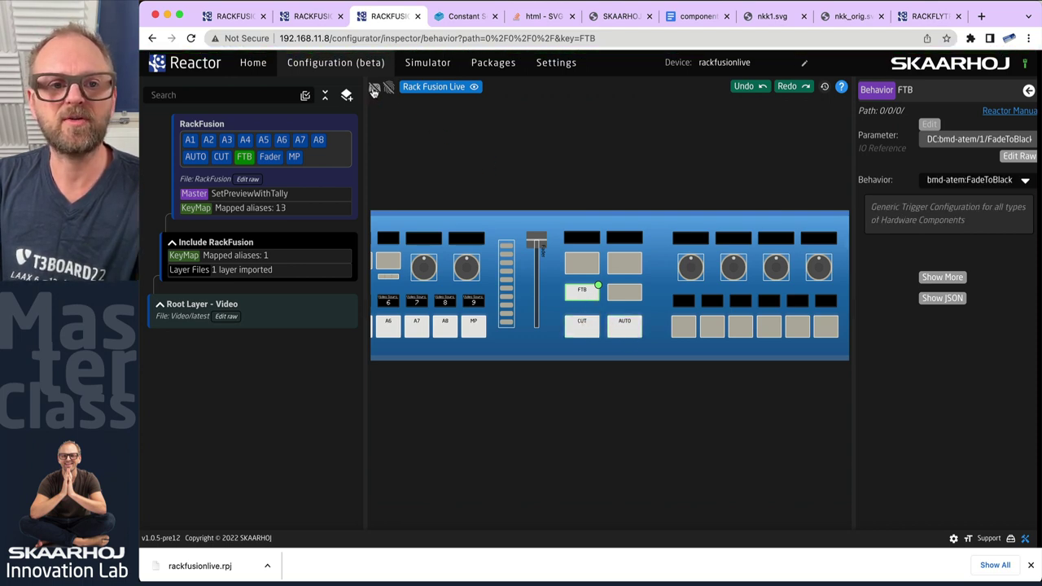
# Step: Enable panel simulation and narrow the browser window to reveal ATEM Software Control behind it
pyautogui.click(374, 87)
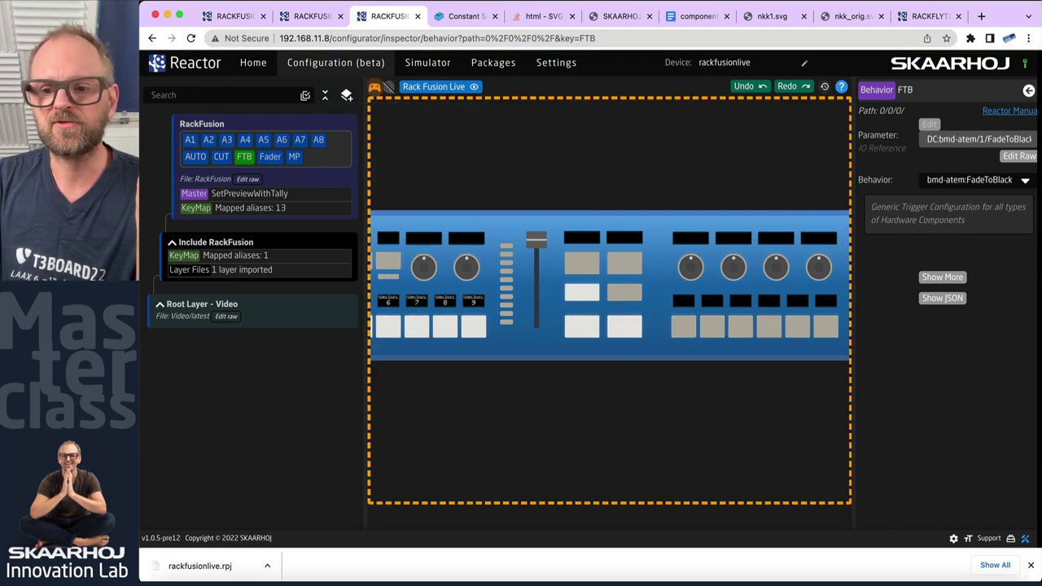
pyautogui.moveTo(1019, 583)
pyautogui.hotkey('ctrl', 'alt', 'Left')
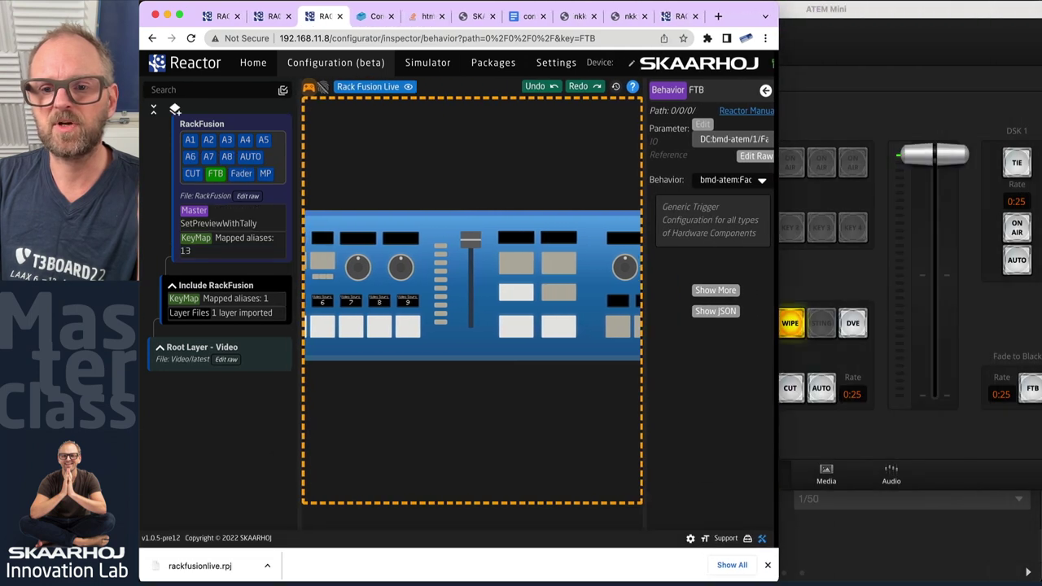
pyautogui.hotkey('ctrl', 'alt', '=')
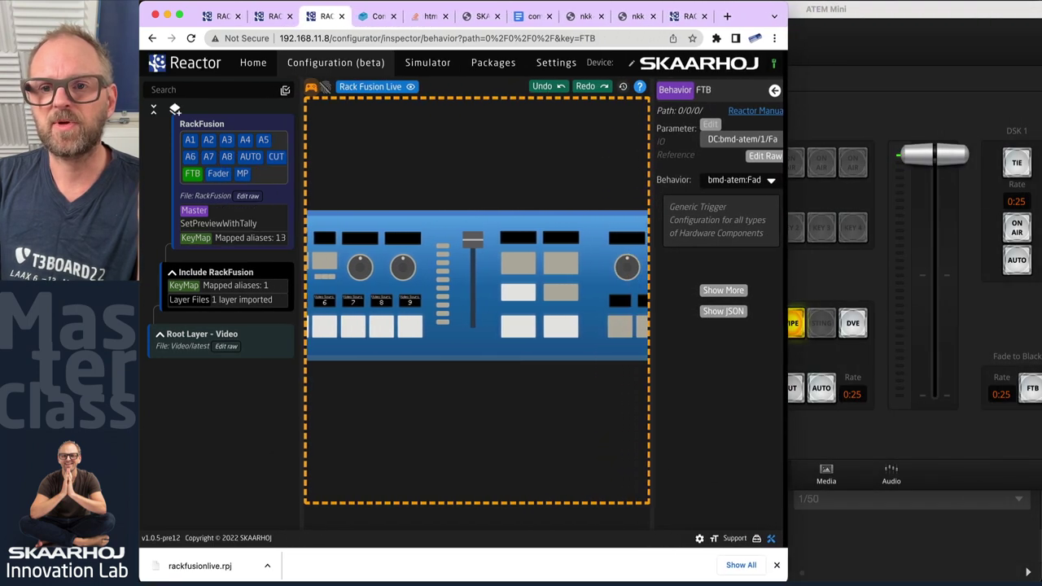
# Step: Arrange the narrowed browser and ATEM Software Control side by side so the Program and Preview rows show
pyautogui.click(960, 9)
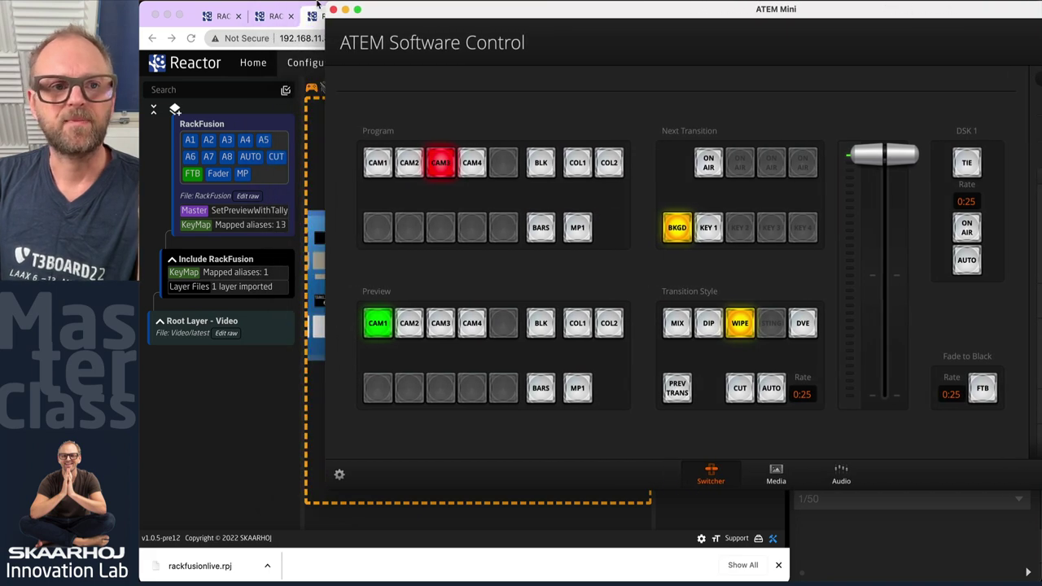
pyautogui.click(317, 4)
pyautogui.hotkey('ctrl', 'alt', '-')
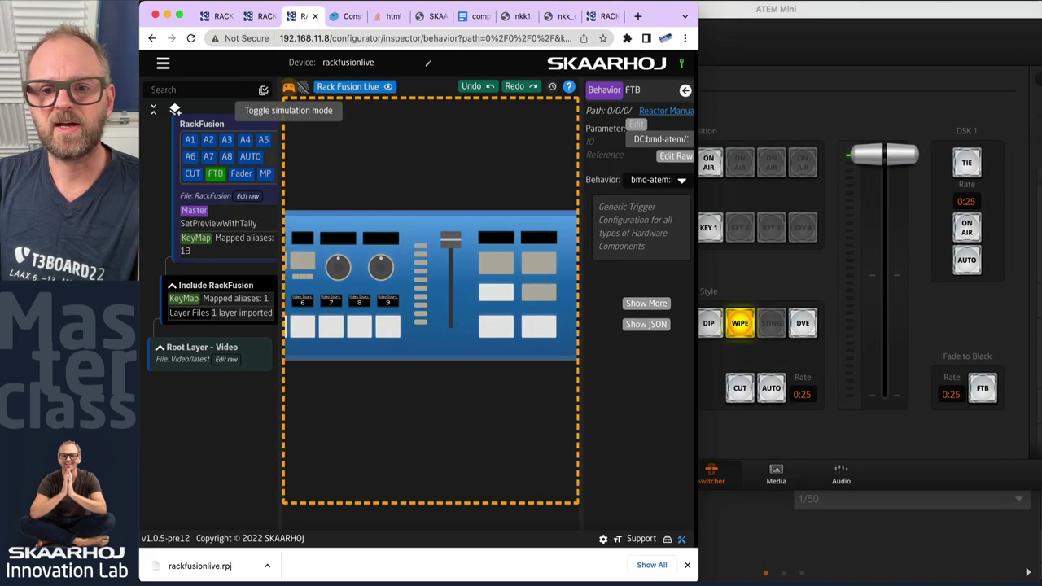
pyautogui.hotkey('ctrl', 'alt', '=')
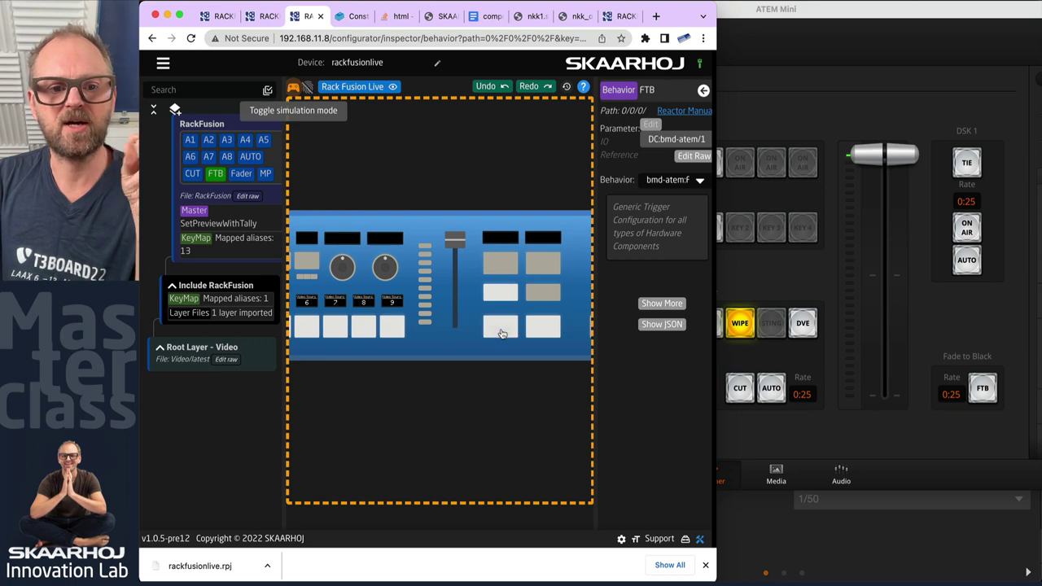
pyautogui.click(826, 19)
pyautogui.moveTo(415, 34); pyautogui.dragTo(830, 12)
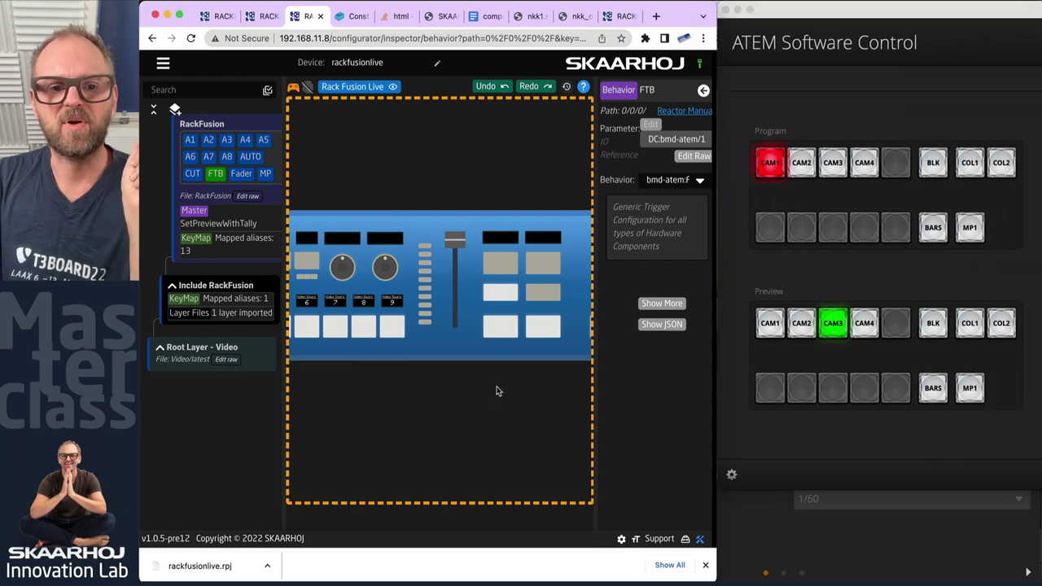
# Step: Test the simulated CUT button several times and the AUTO button, watching the Program and Preview sources in ATEM Software Control
pyautogui.click(502, 329)
pyautogui.click(502, 330)
pyautogui.click(503, 330)
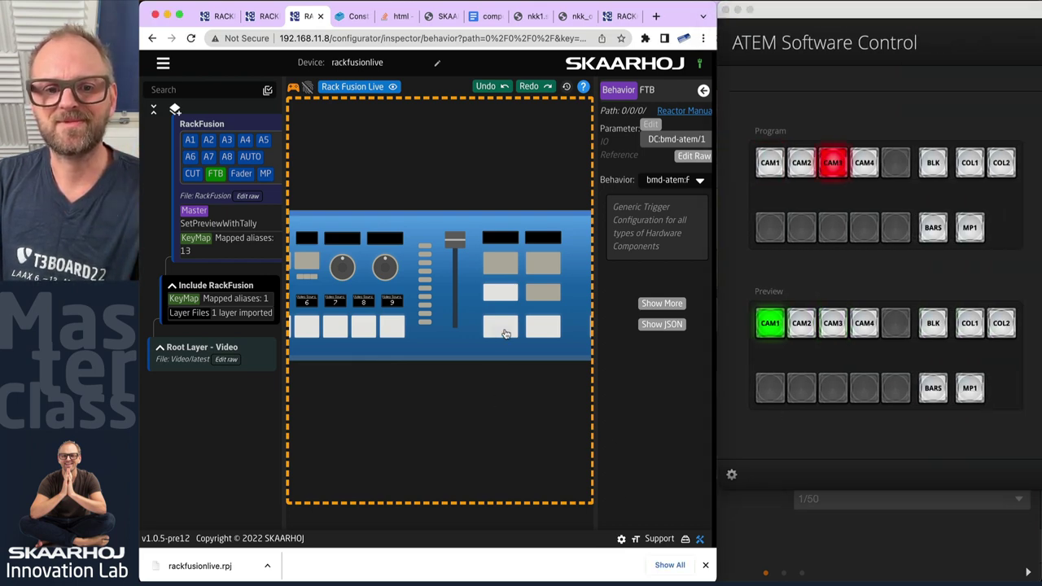
pyautogui.click(505, 333)
pyautogui.click(543, 334)
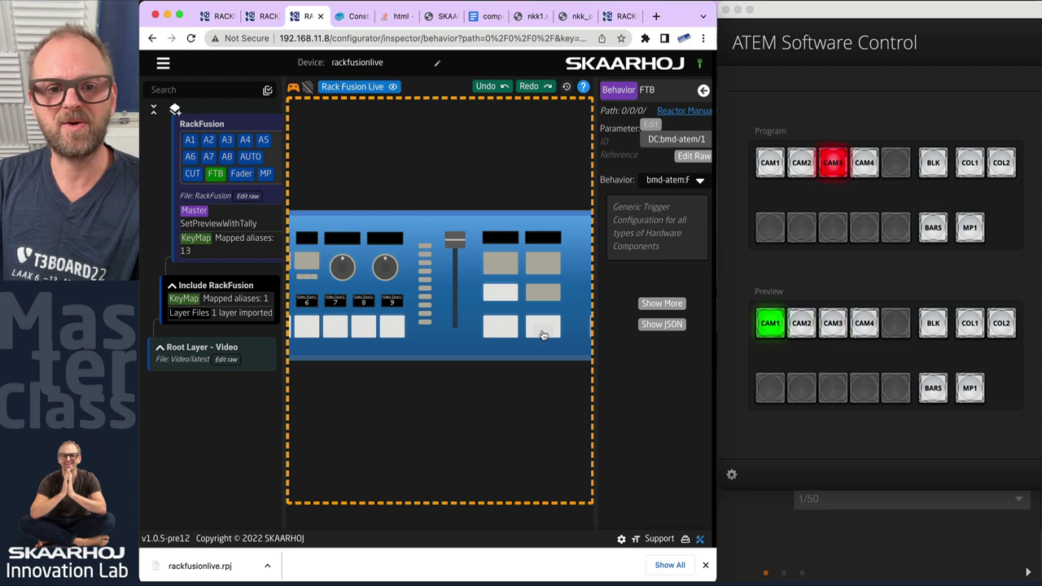
pyautogui.click(542, 333)
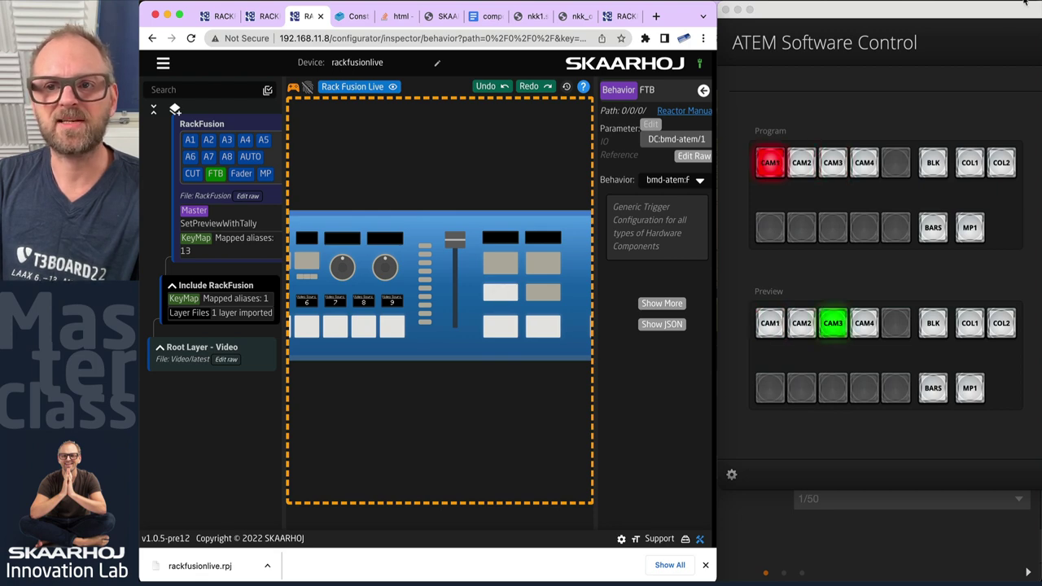
# Step: Reposition ATEM Software Control so its transition fader shows beside the browser, and trigger the simulated AUTO button
pyautogui.moveTo(1024, 4); pyautogui.dragTo(625, 5)
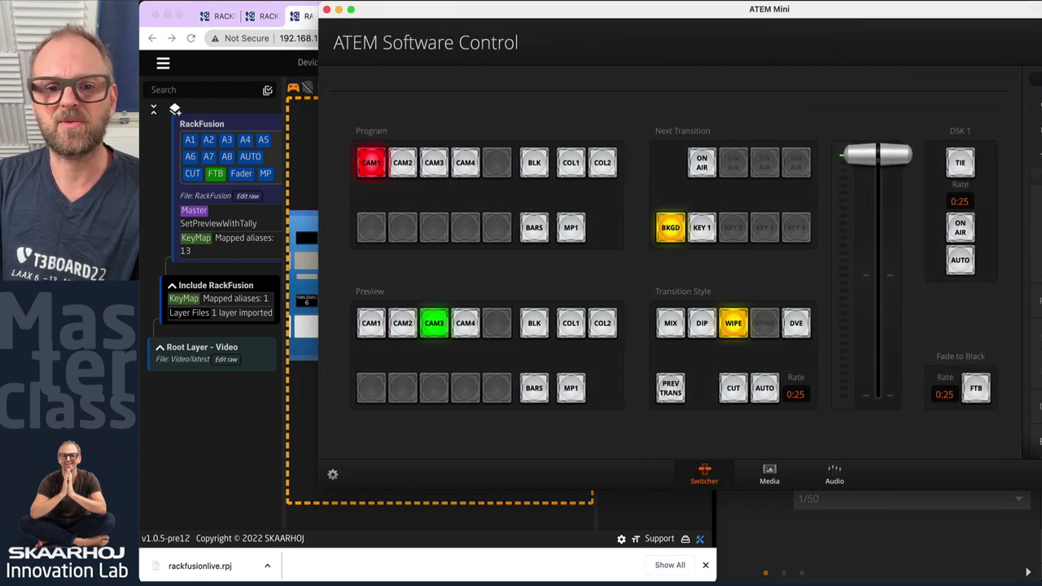
pyautogui.click(196, 422)
pyautogui.click(544, 331)
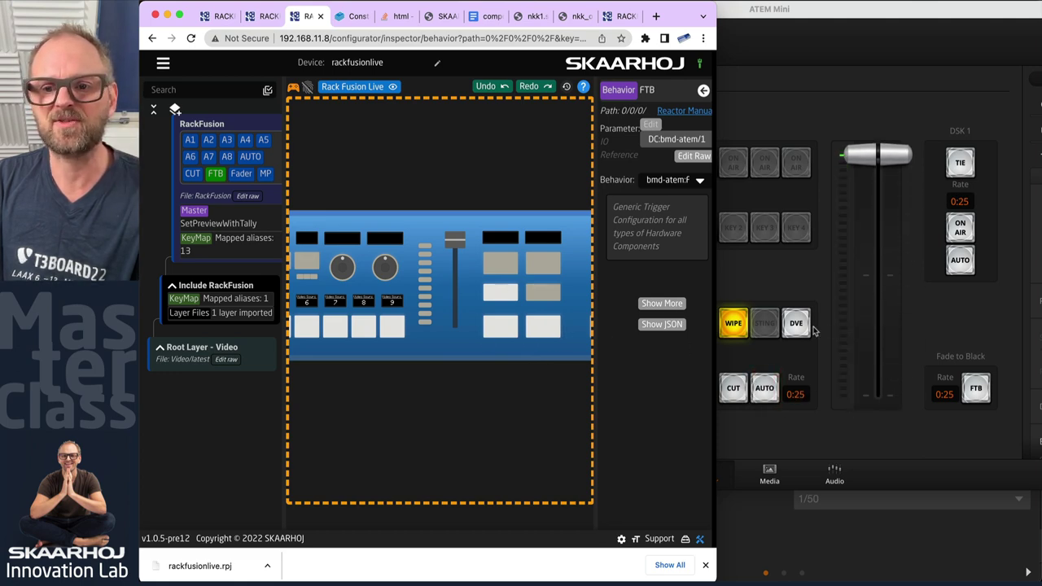
# Step: Test the simulated FTB button, restore the browser to full width and turn off panel simulation
pyautogui.click(498, 296)
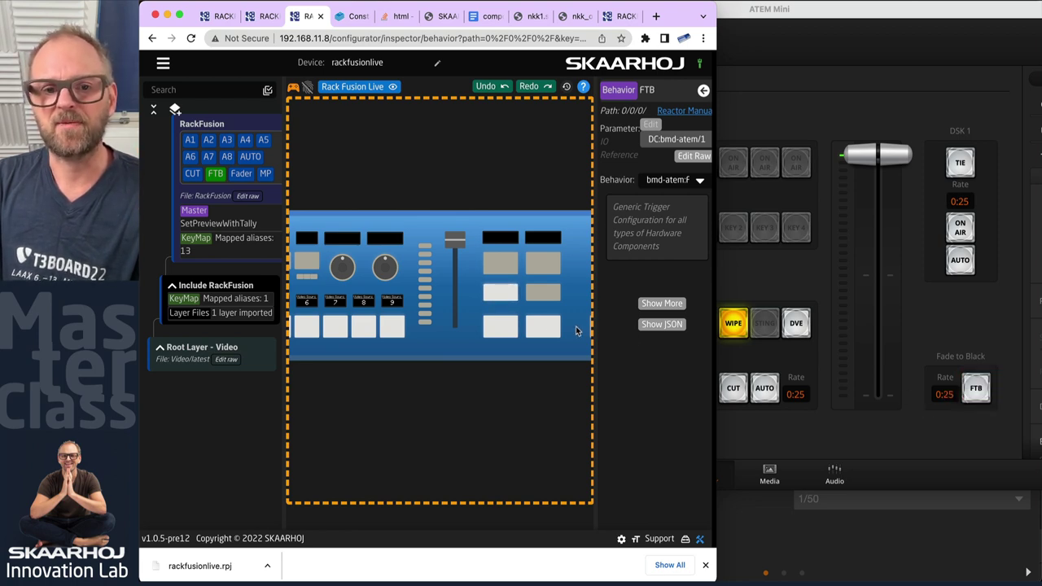
pyautogui.click(500, 294)
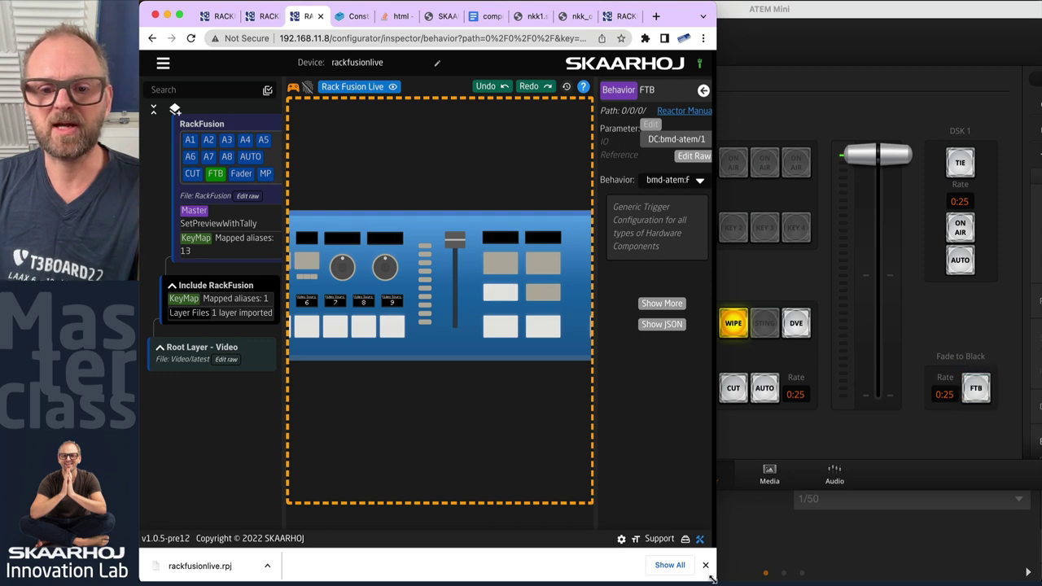
pyautogui.hotkey('ctrl', 'alt', 'Return')
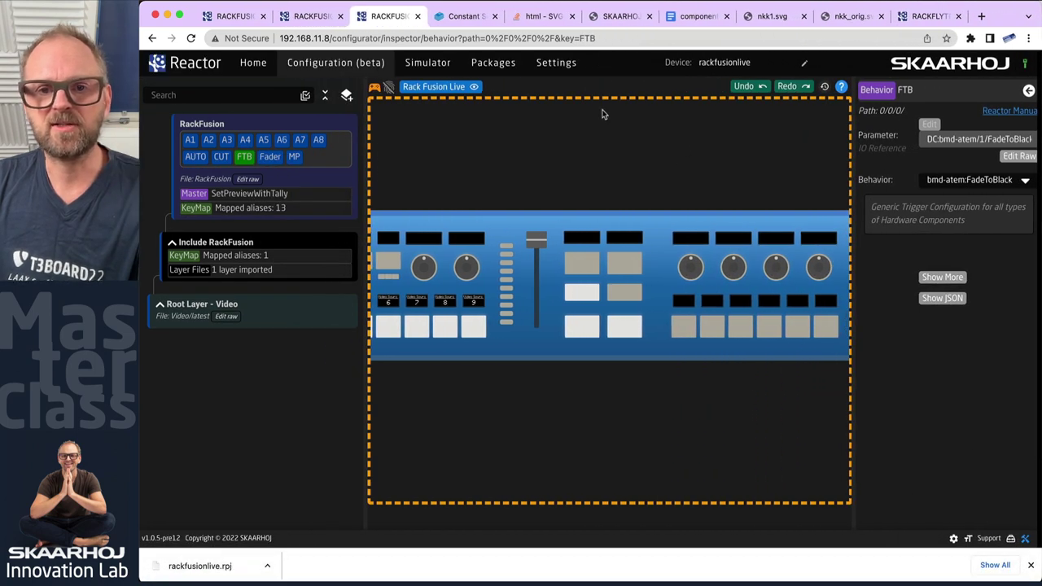
pyautogui.click(376, 87)
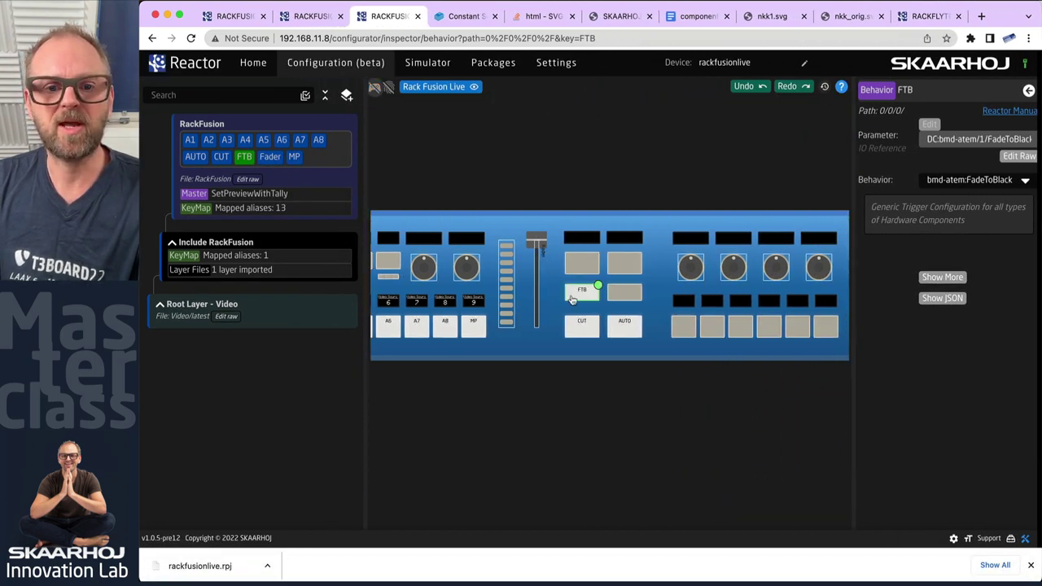
# Step: Show the FTB behavior's additional settings and compare its feedback and event handlers with the AUTO and CUT behaviors
pyautogui.click(944, 278)
pyautogui.scroll(-1, 932, 439)
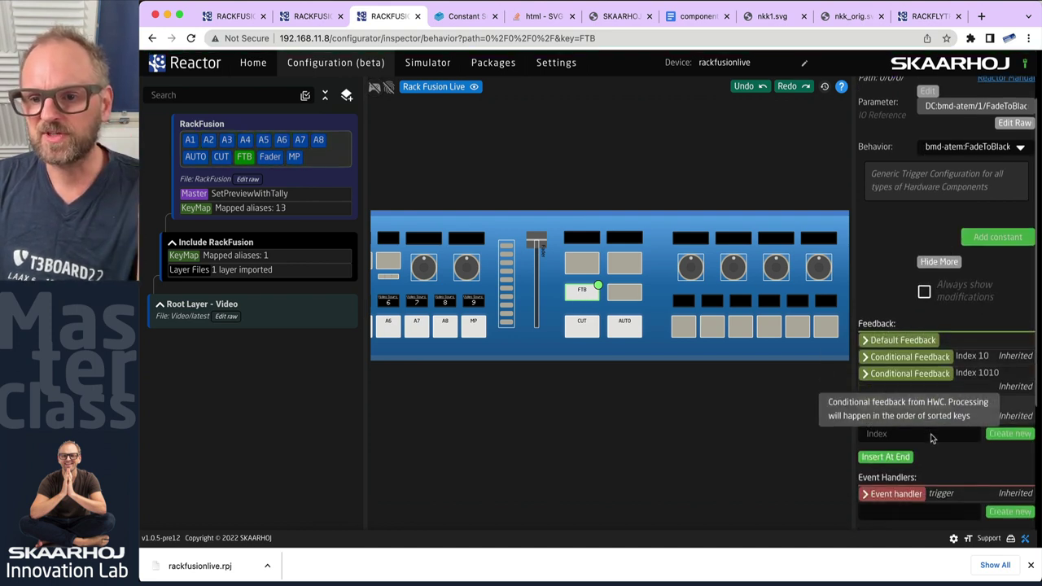
pyautogui.scroll(1, 975, 233)
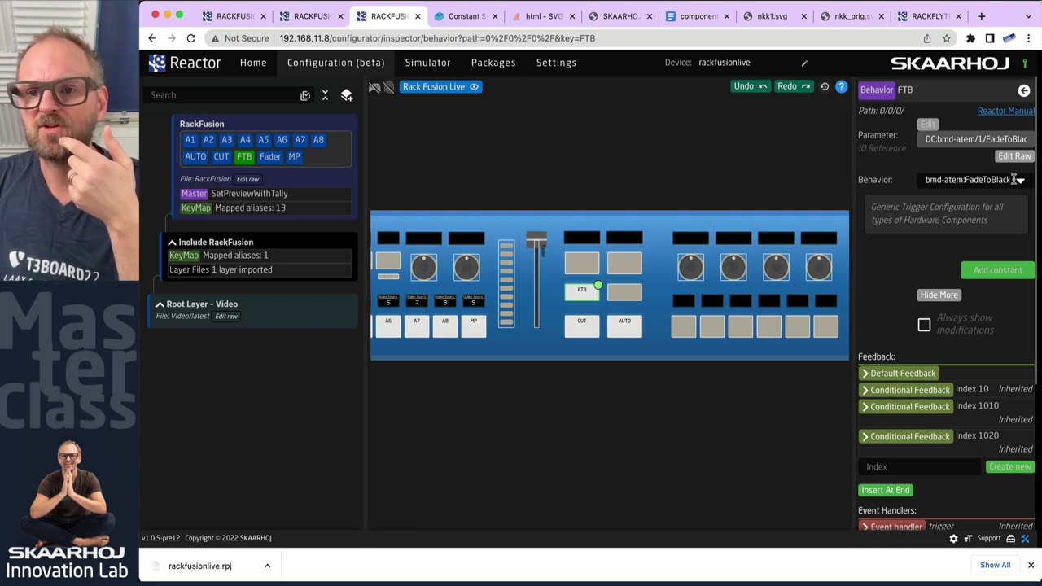
pyautogui.click(623, 327)
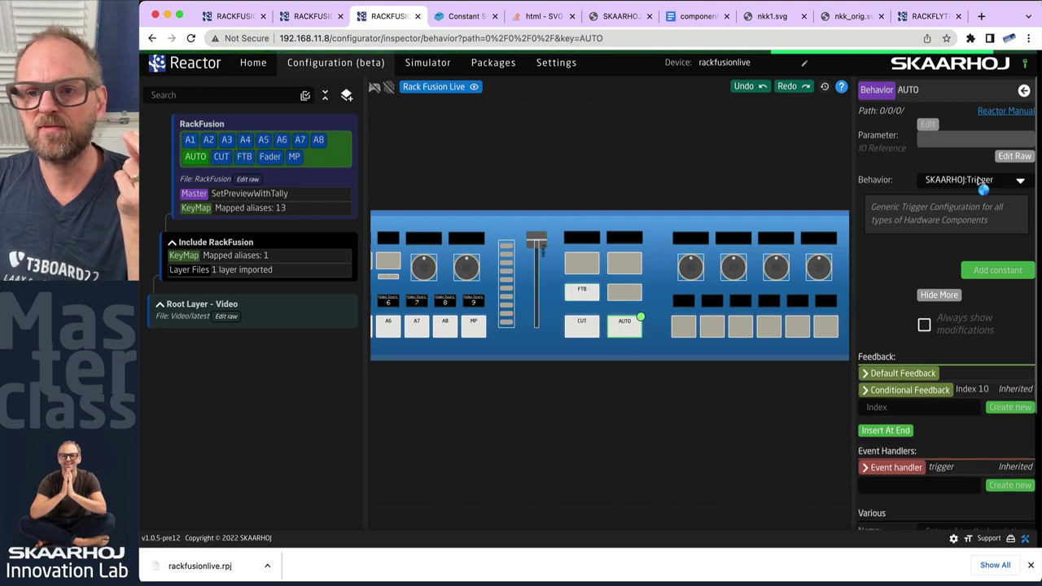
pyautogui.click(587, 326)
pyautogui.click(587, 291)
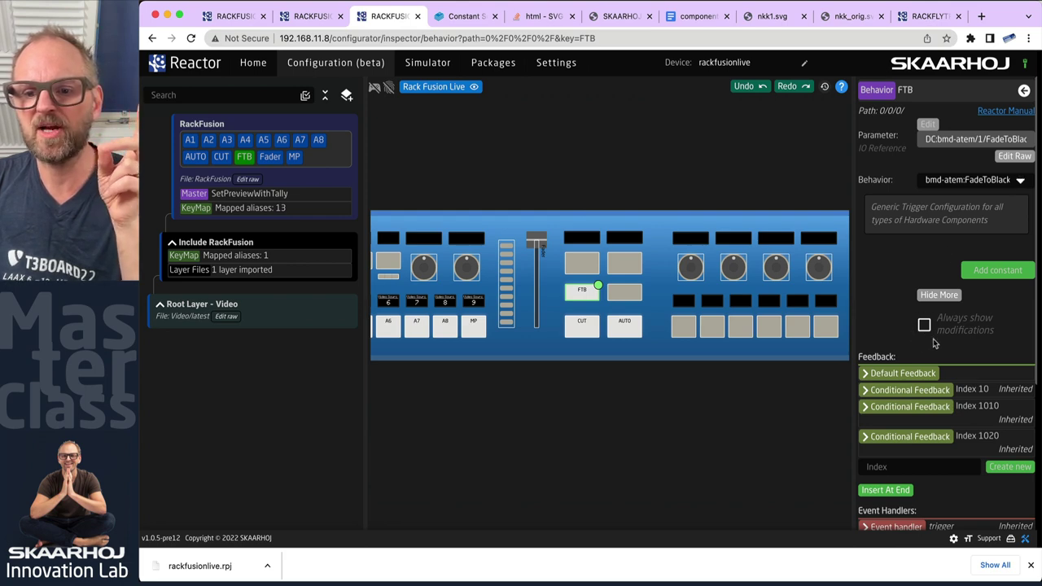
pyautogui.scroll(-4, 932, 340)
pyautogui.scroll(-2, 935, 343)
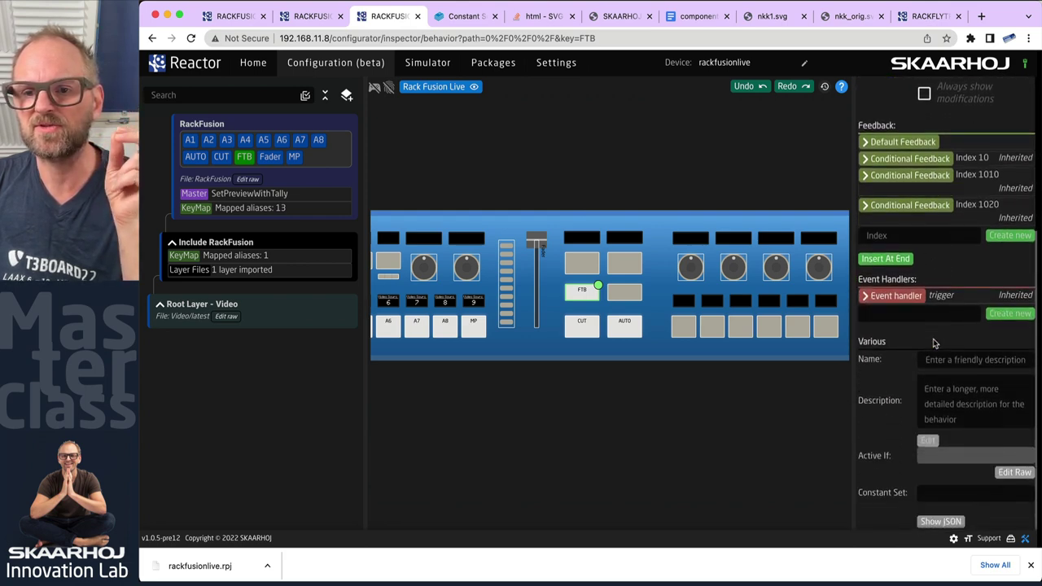
pyautogui.scroll(5, 934, 343)
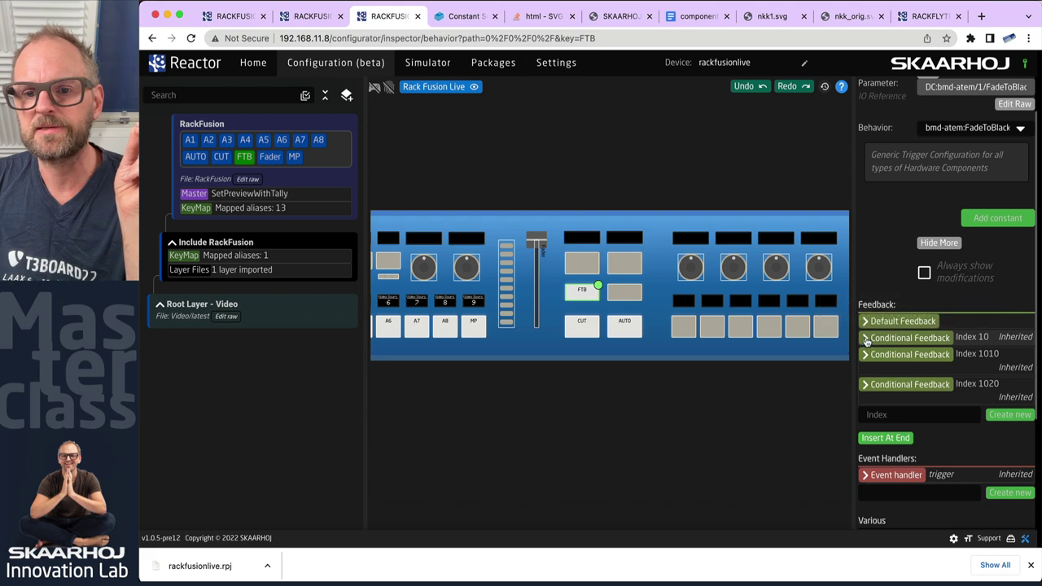
# Step: Expand the FTB behavior's Conditional Feedback at Index 10 and examine its Active If condition and feedback properties
pyautogui.click(866, 340)
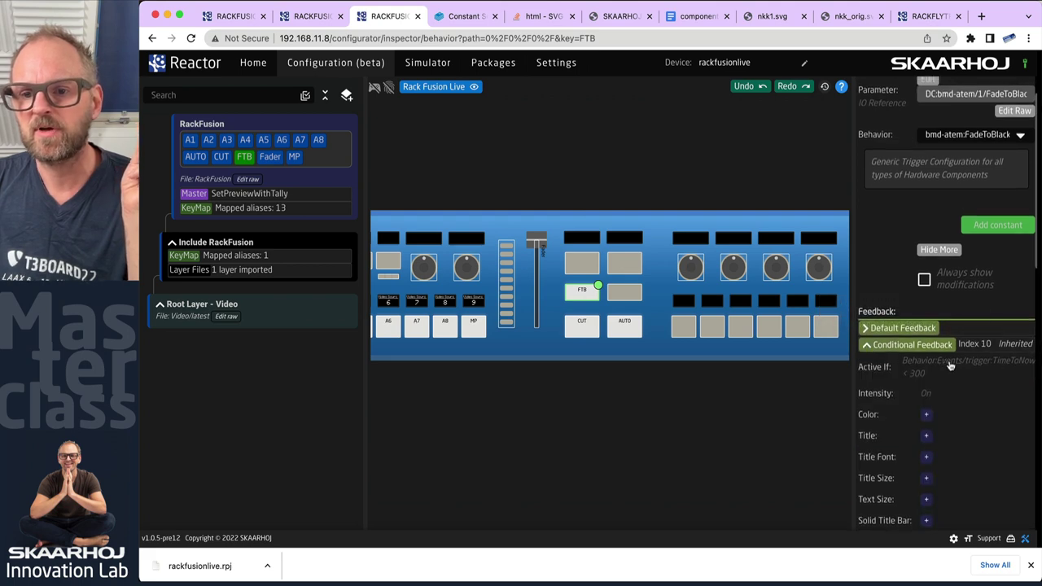
pyautogui.scroll(-2, 988, 379)
pyautogui.scroll(4, 988, 377)
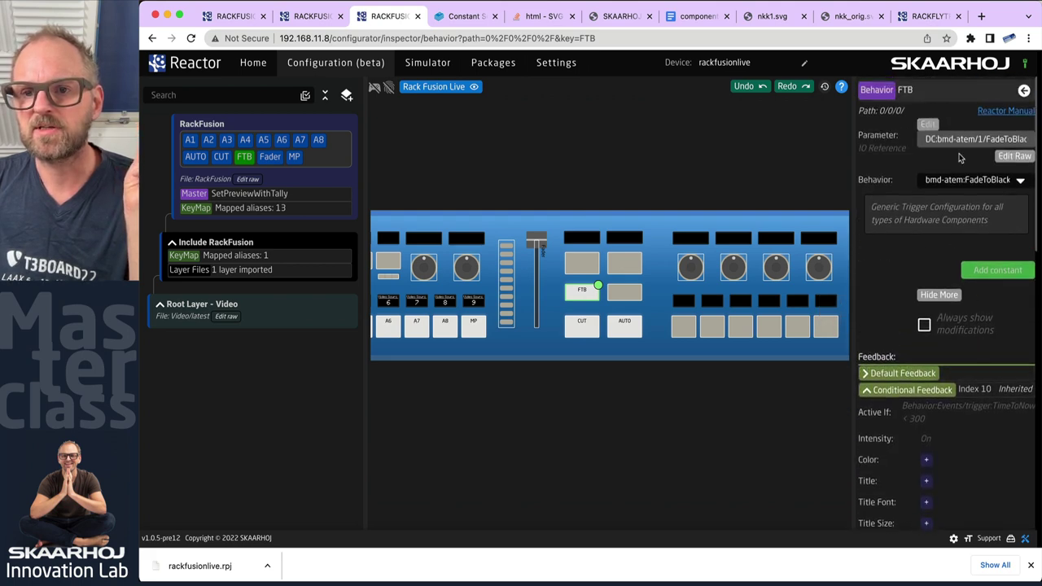
pyautogui.scroll(-10, 967, 372)
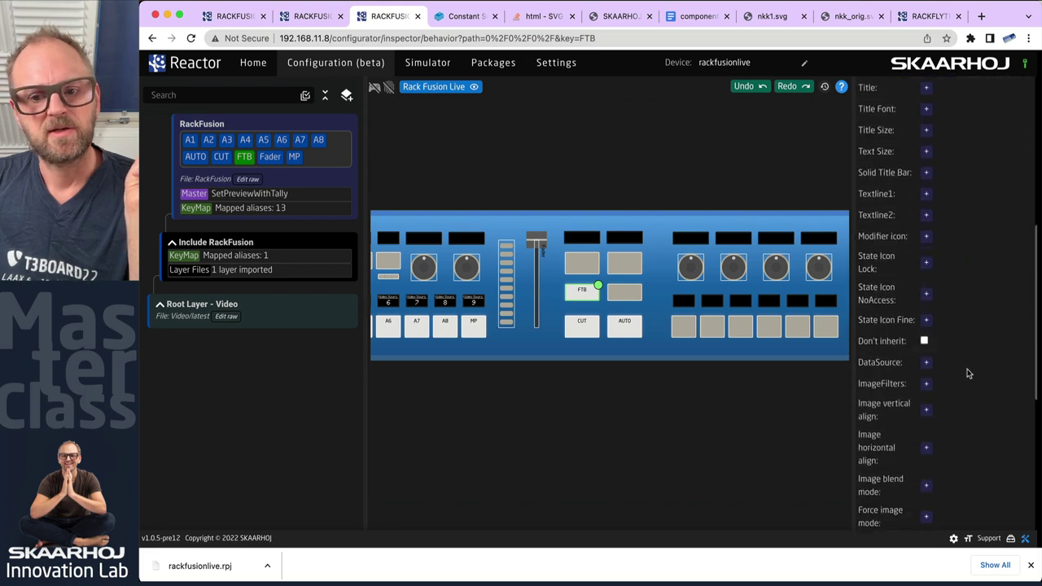
# Step: Expand FTB's Conditional Feedback at Index 1010 and override its inherited Active If condition with an editable one
pyautogui.click(932, 324)
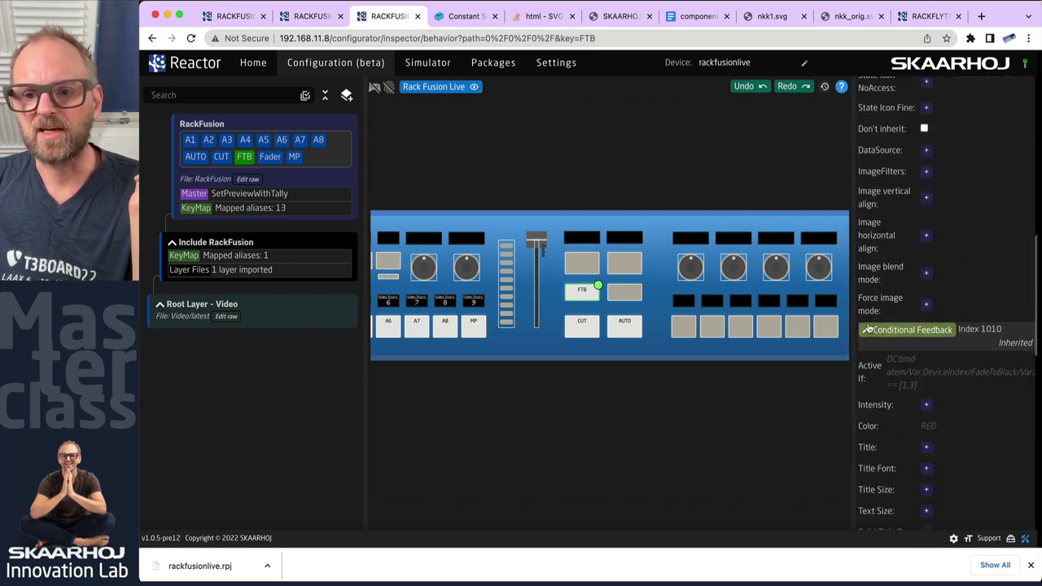
pyautogui.scroll(-3, 931, 326)
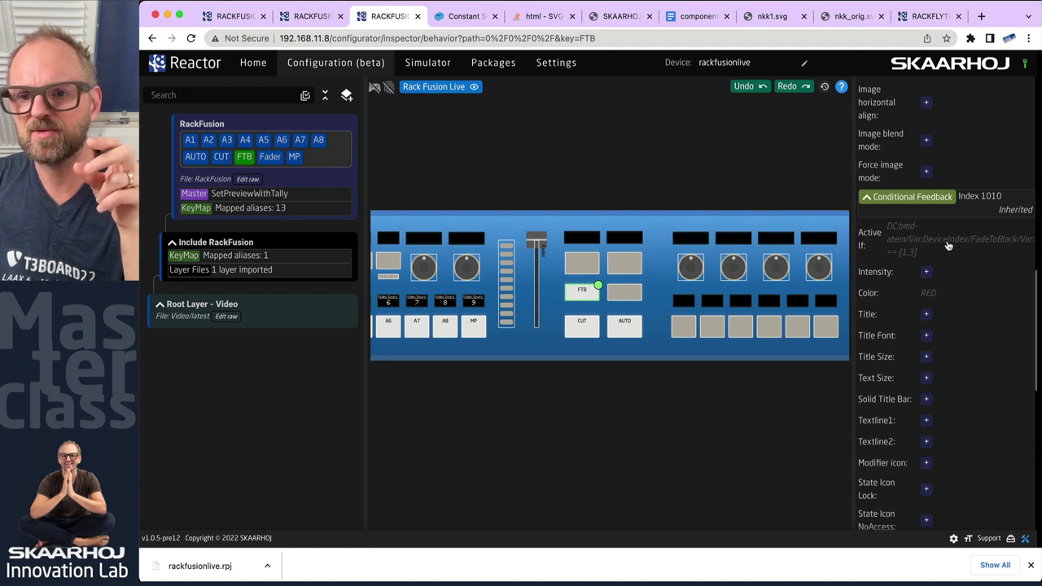
pyautogui.click(991, 243)
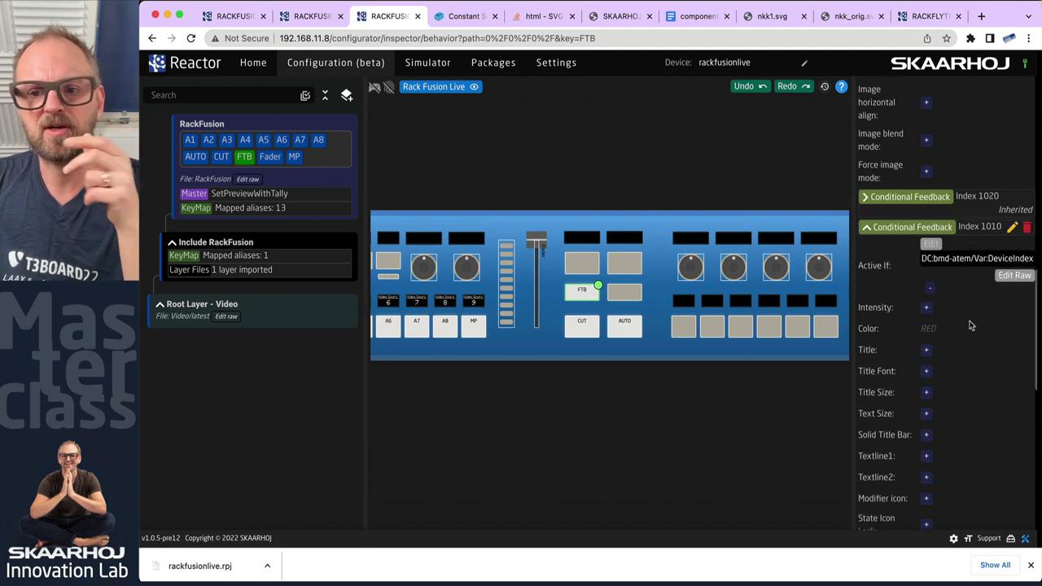
pyautogui.moveTo(974, 259); pyautogui.dragTo(1013, 259)
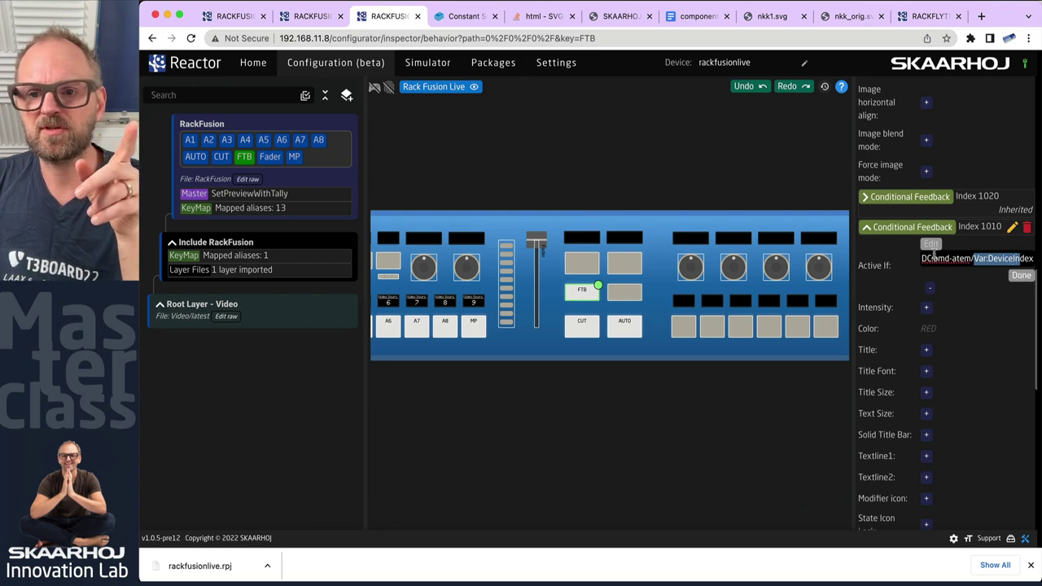
# Step: In the Index 1010 condition's first statement, replace the DeviceIndex variable with literal device 1
pyautogui.click(930, 245)
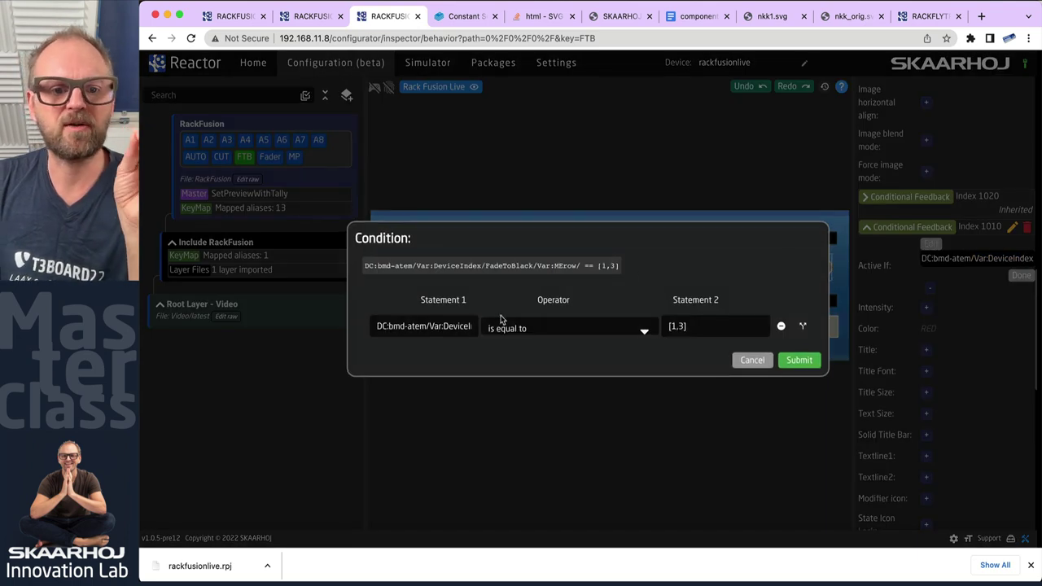
pyautogui.click(437, 326)
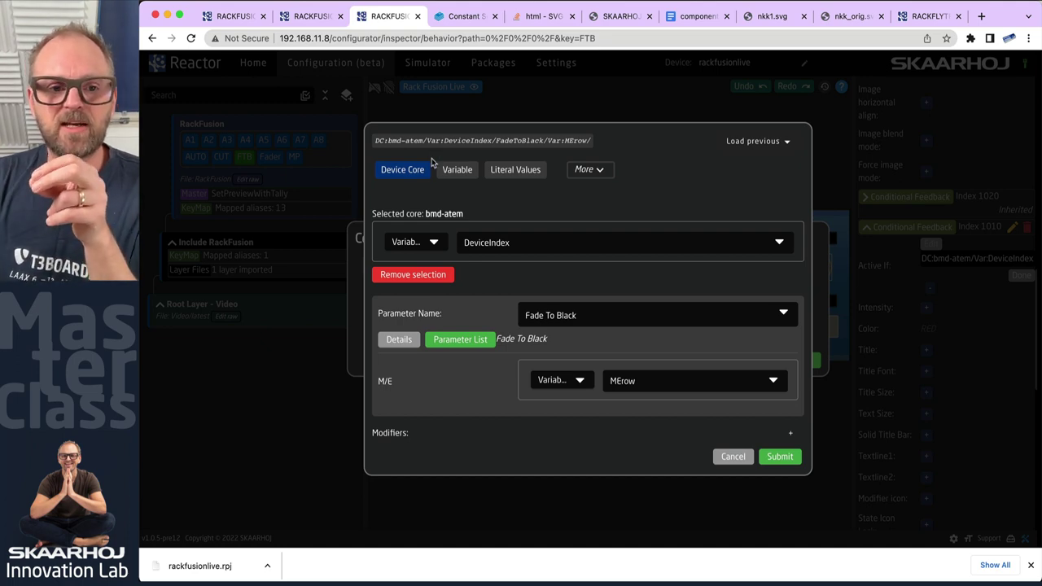
pyautogui.click(432, 242)
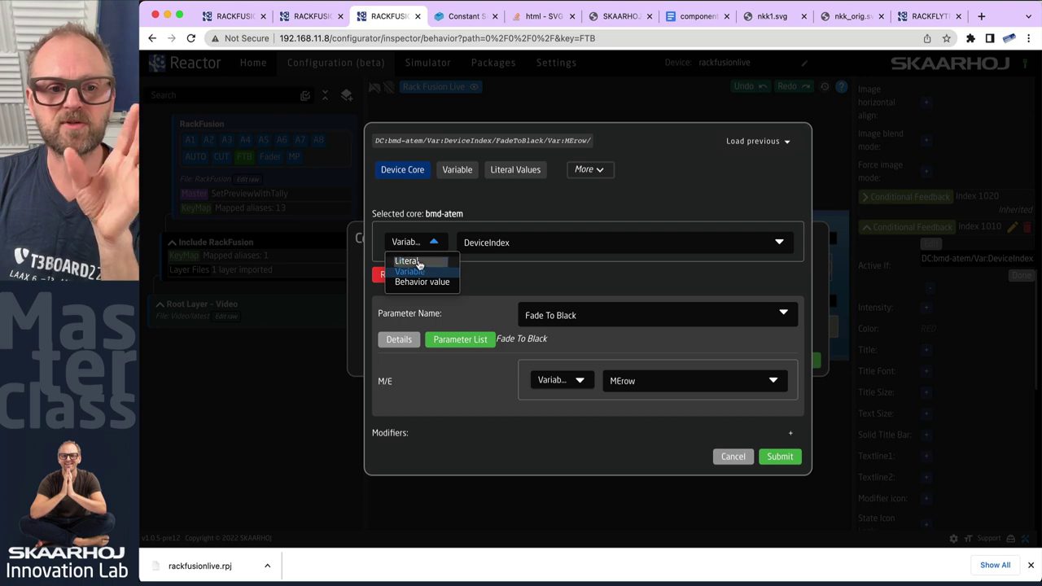
pyautogui.click(423, 261)
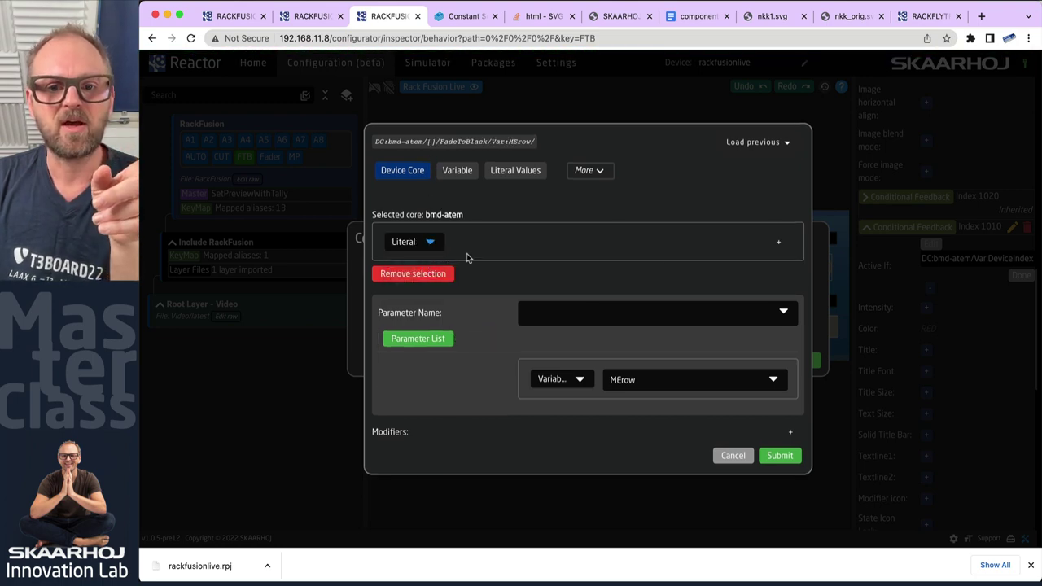
pyautogui.click(779, 243)
pyautogui.write('1')
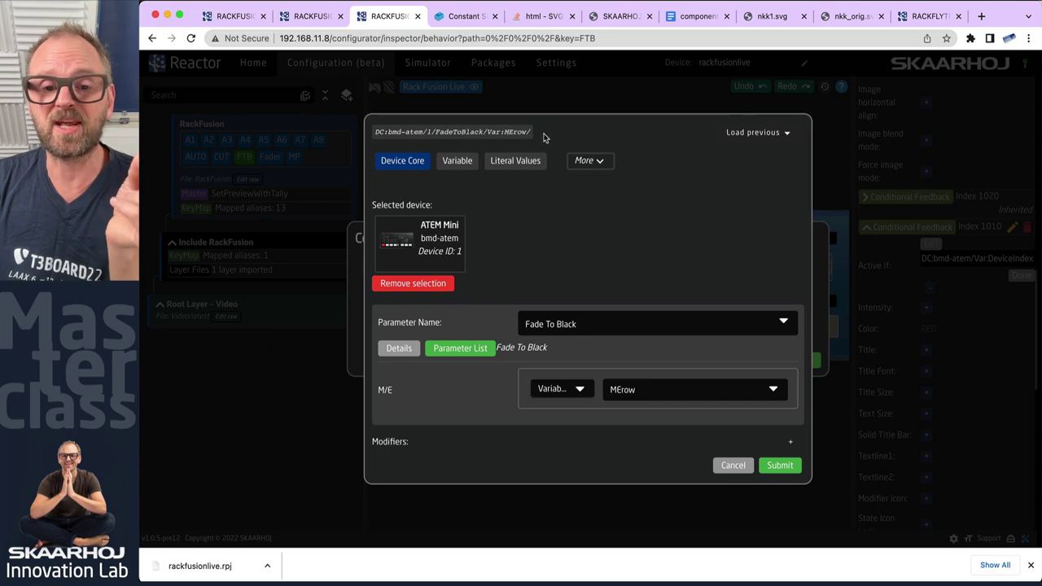
# Step: Replace the statement's MErow variable with literal M/E 1 and submit the condition DC:bmd-atem/1/FadeToBlack/1/ == [1,3]
pyautogui.click(580, 389)
pyautogui.click(555, 408)
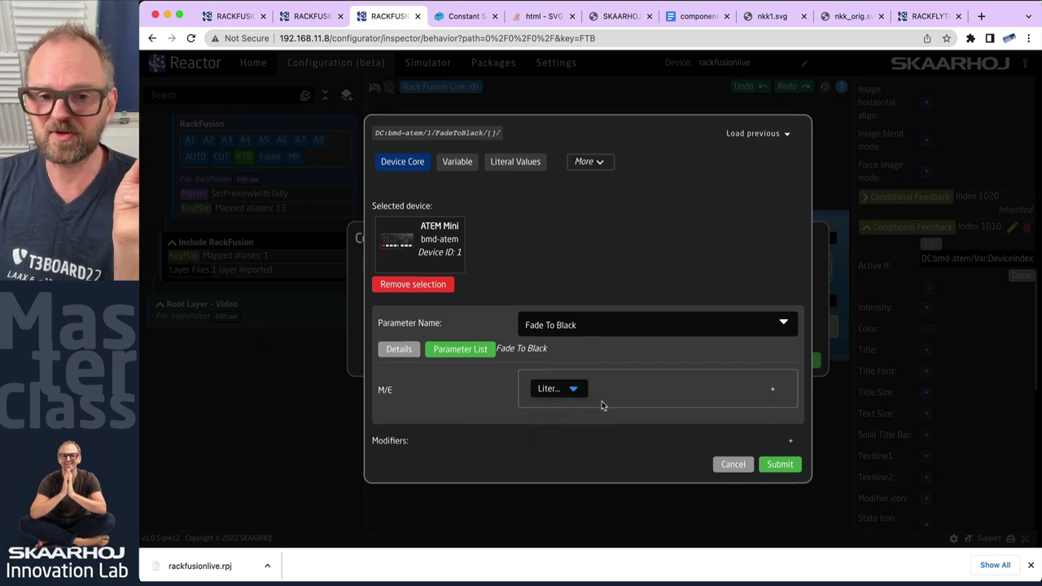
pyautogui.click(767, 391)
pyautogui.click(740, 374)
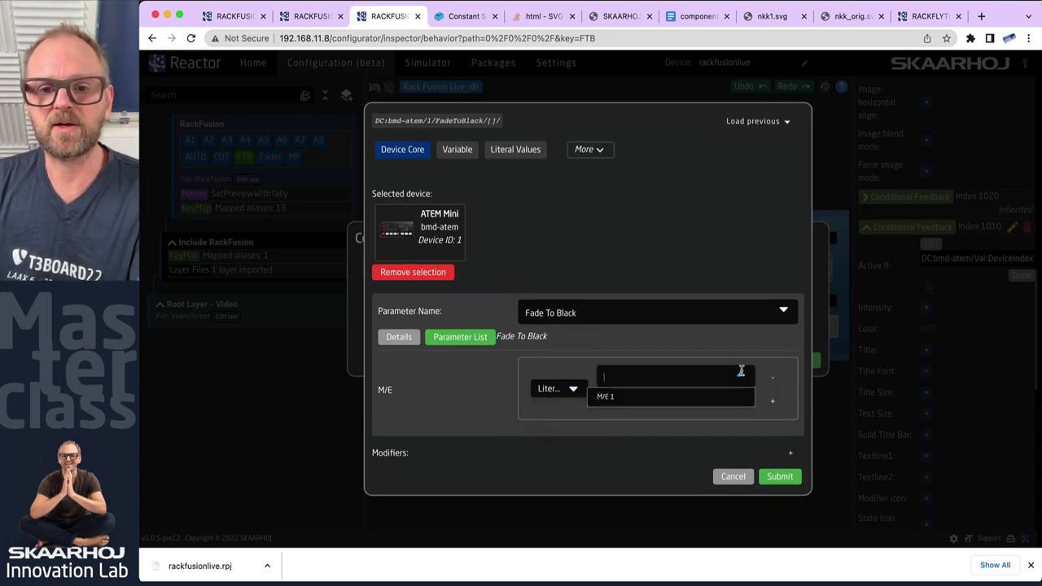
pyautogui.click(617, 400)
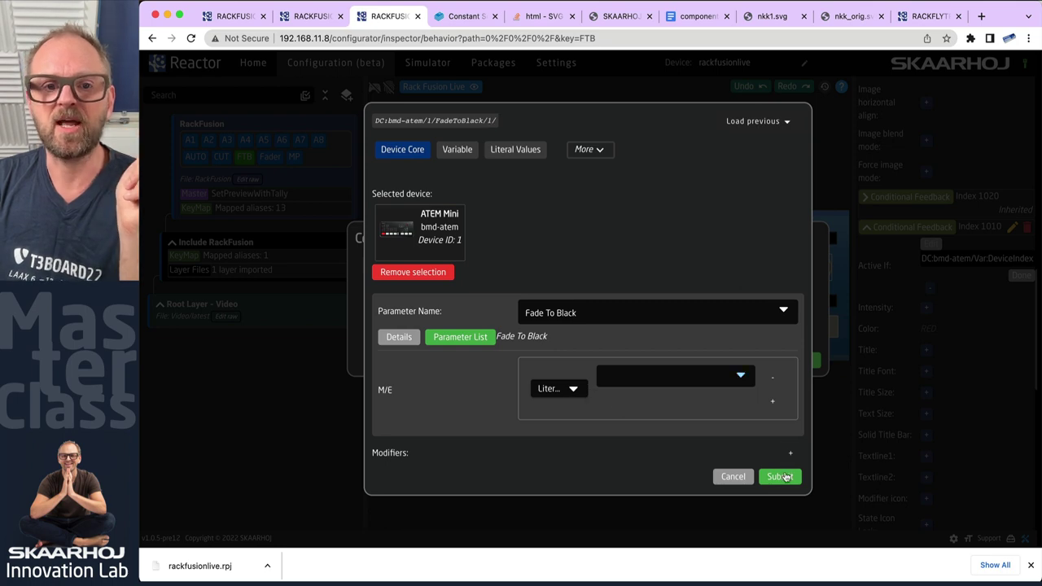
pyautogui.click(781, 478)
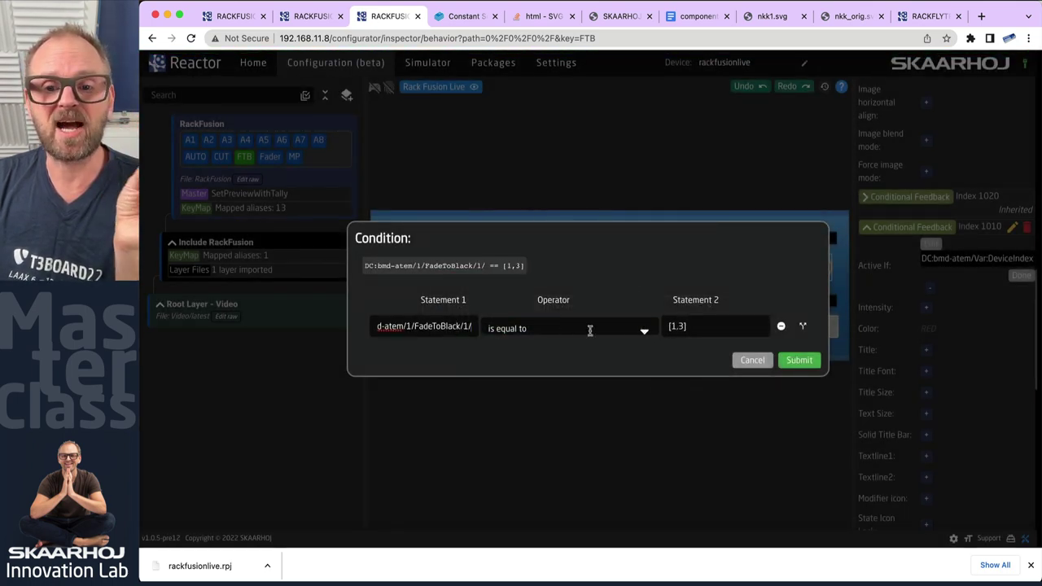
pyautogui.click(815, 362)
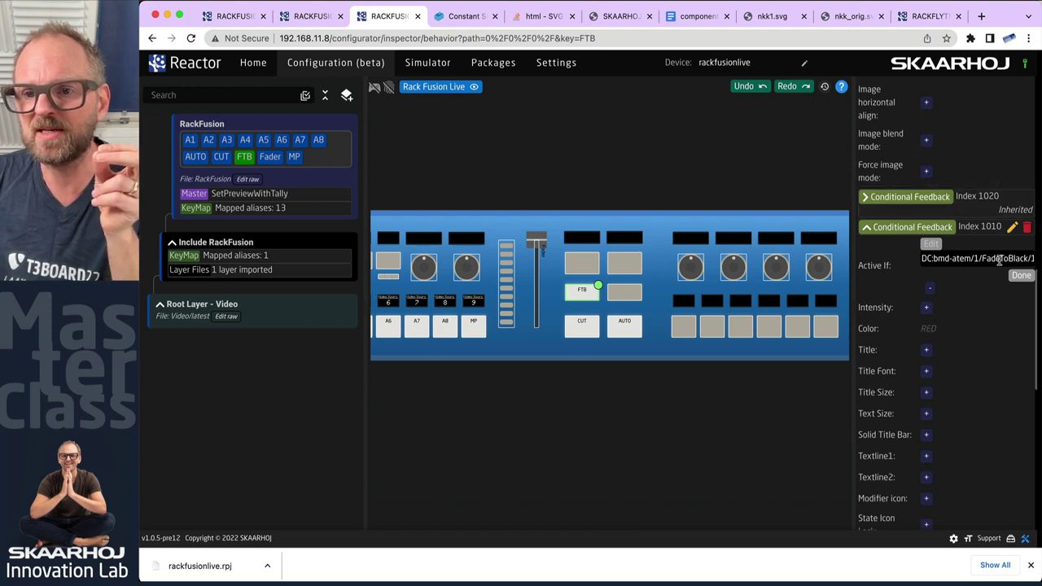
# Step: Check the edited Index 1010 condition, and override the inherited Active If condition of Conditional Feedback Index 1020
pyautogui.moveTo(998, 259); pyautogui.dragTo(1039, 258)
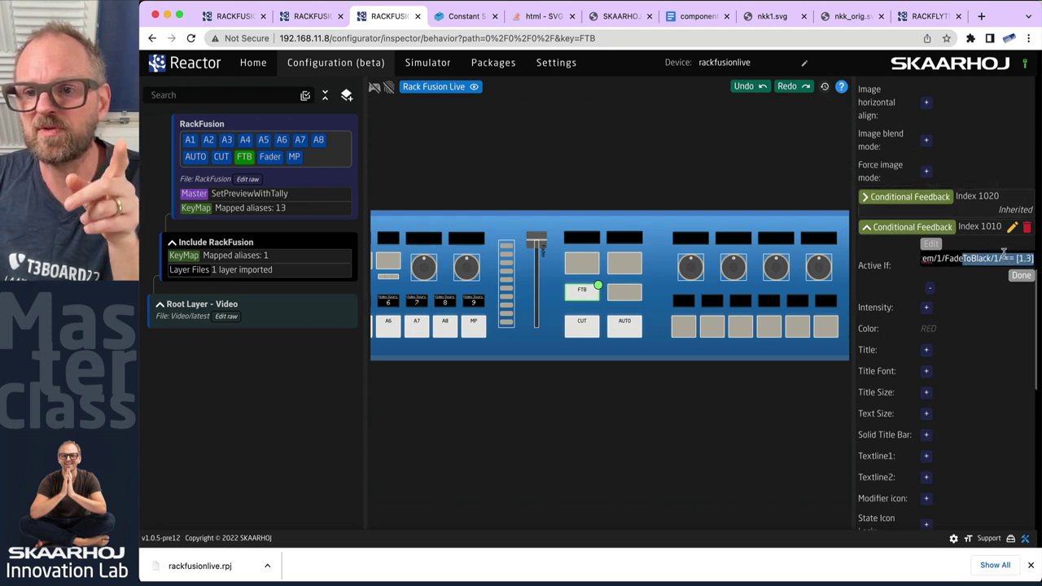
pyautogui.click(907, 197)
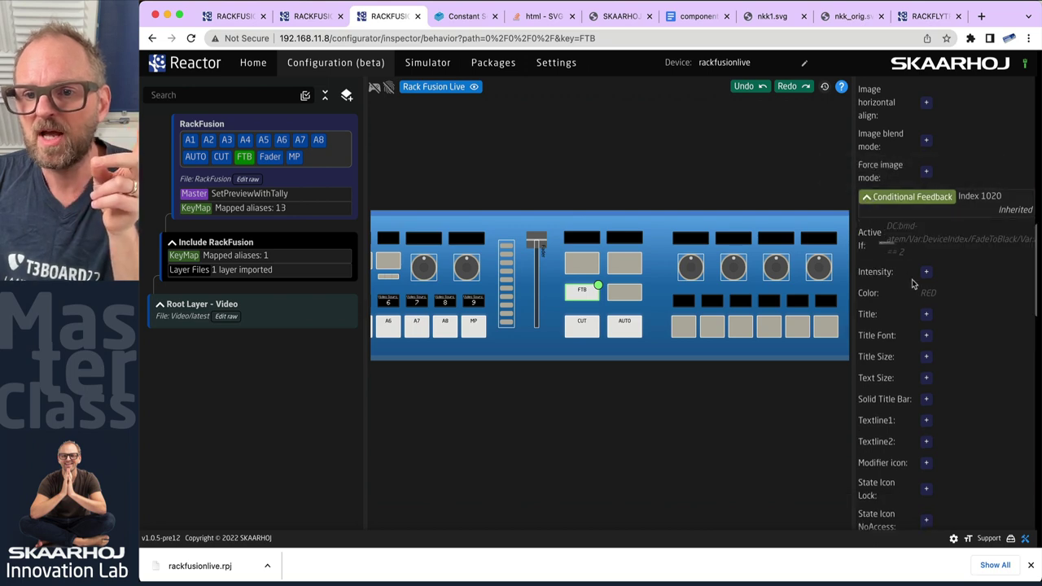
pyautogui.click(912, 240)
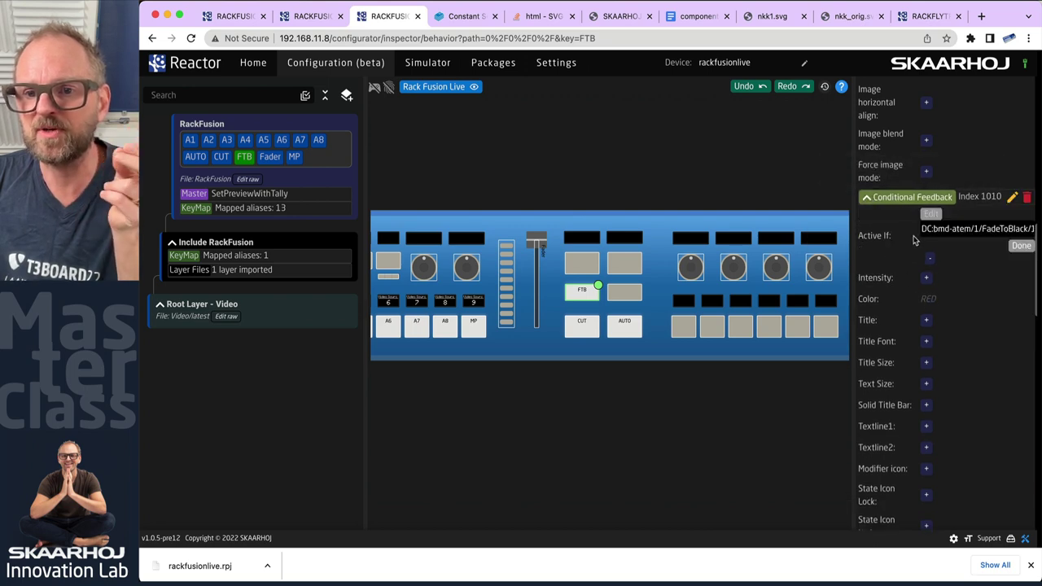
pyautogui.click(930, 214)
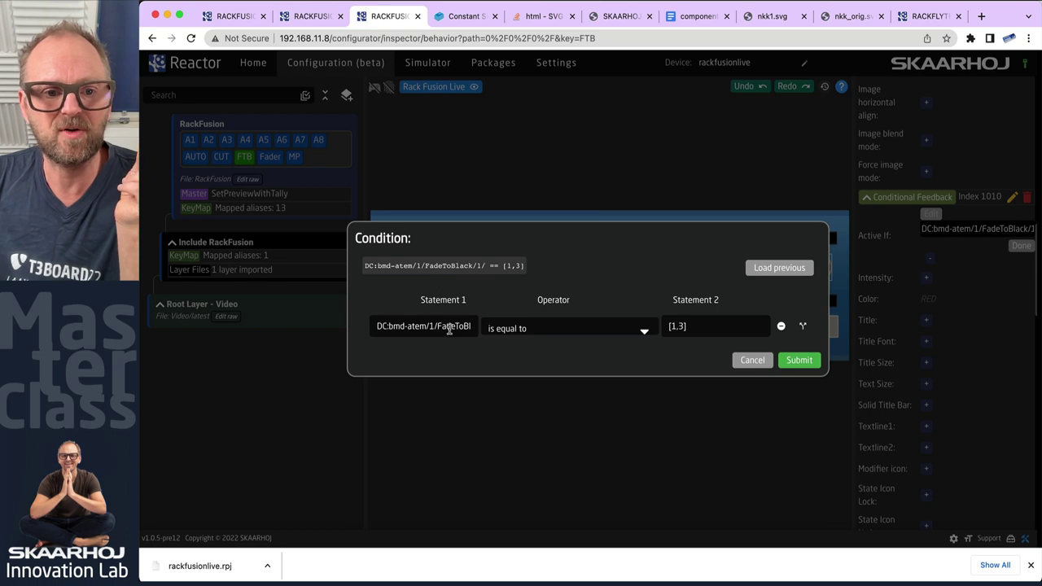
pyautogui.click(448, 327)
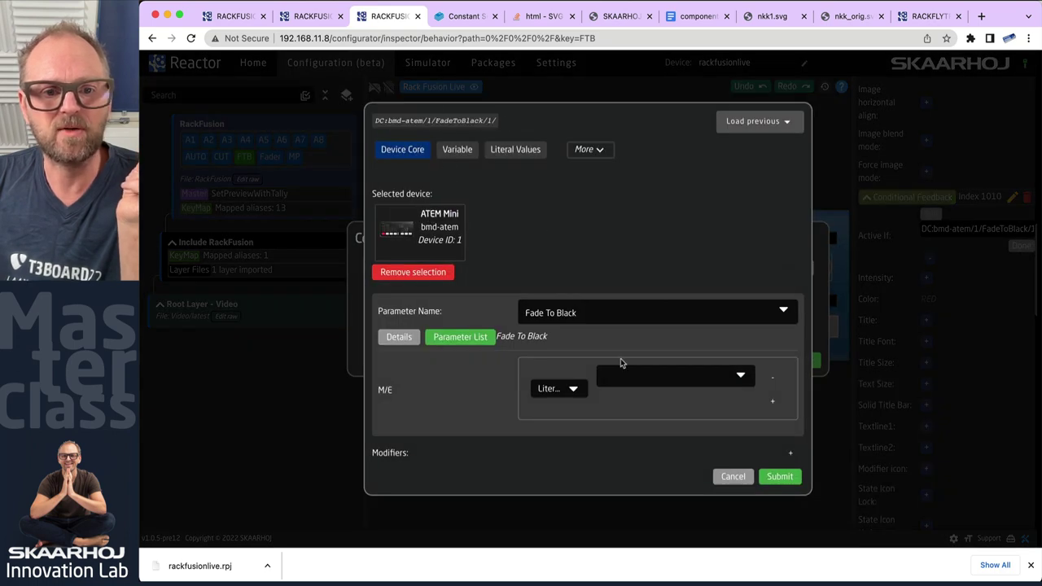
pyautogui.click(733, 477)
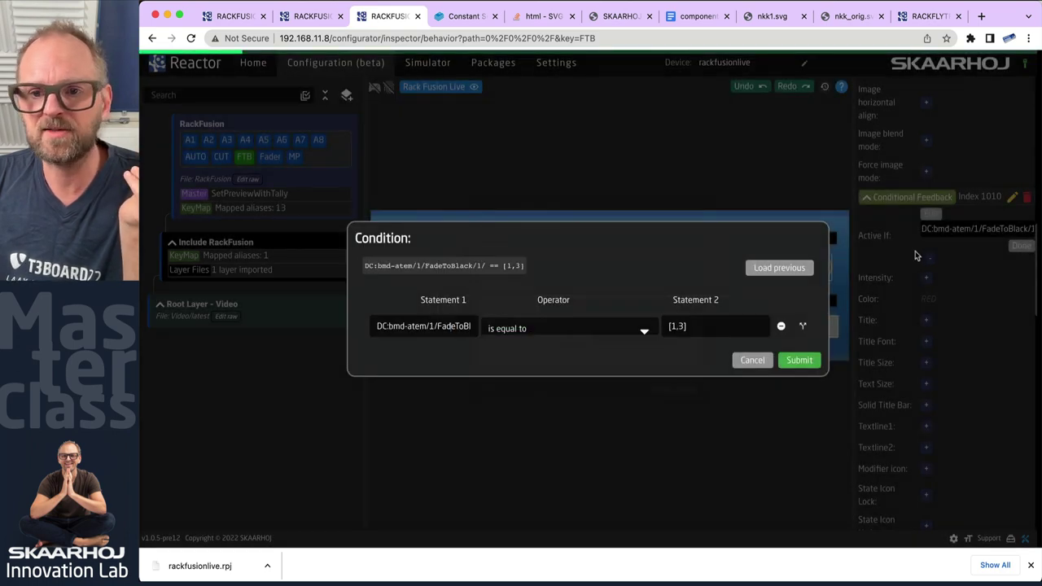
# Step: In the first statement of Conditional Feedback Index 1020's Active If condition, replace the DeviceIndex variable with literal device 1
pyautogui.click(869, 200)
pyautogui.click(868, 197)
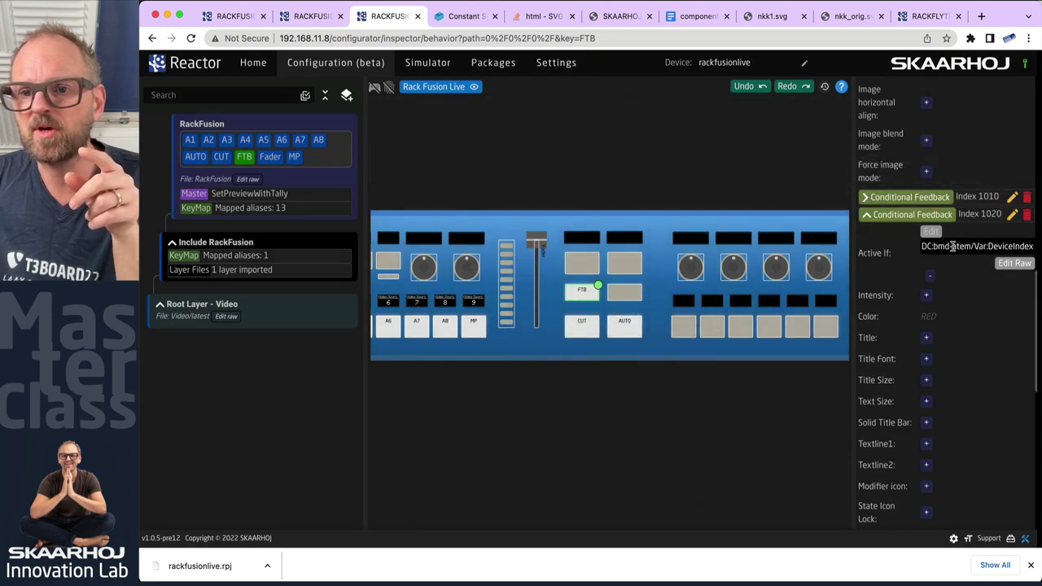
pyautogui.click(931, 234)
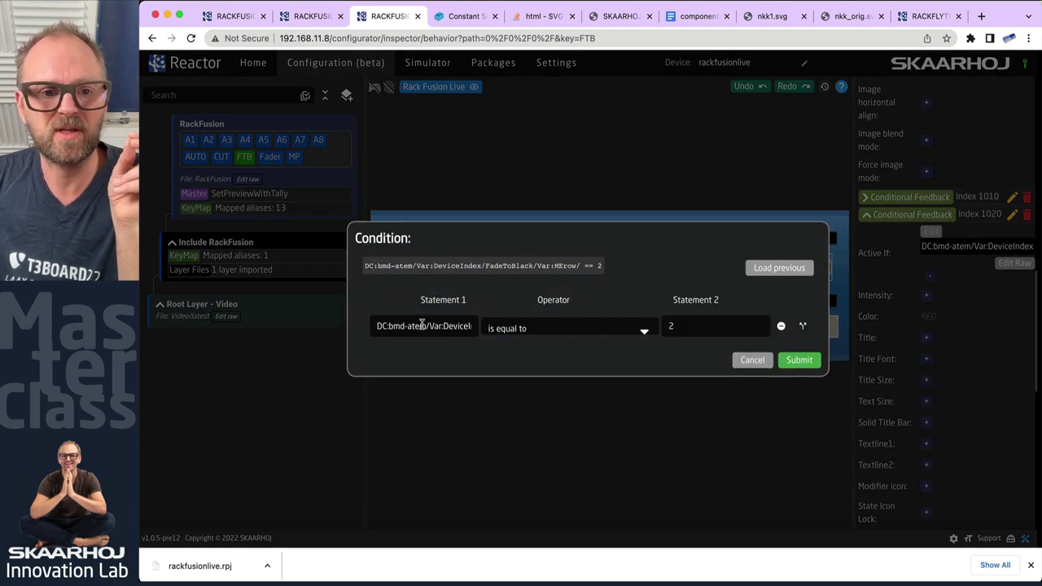
pyautogui.click(422, 325)
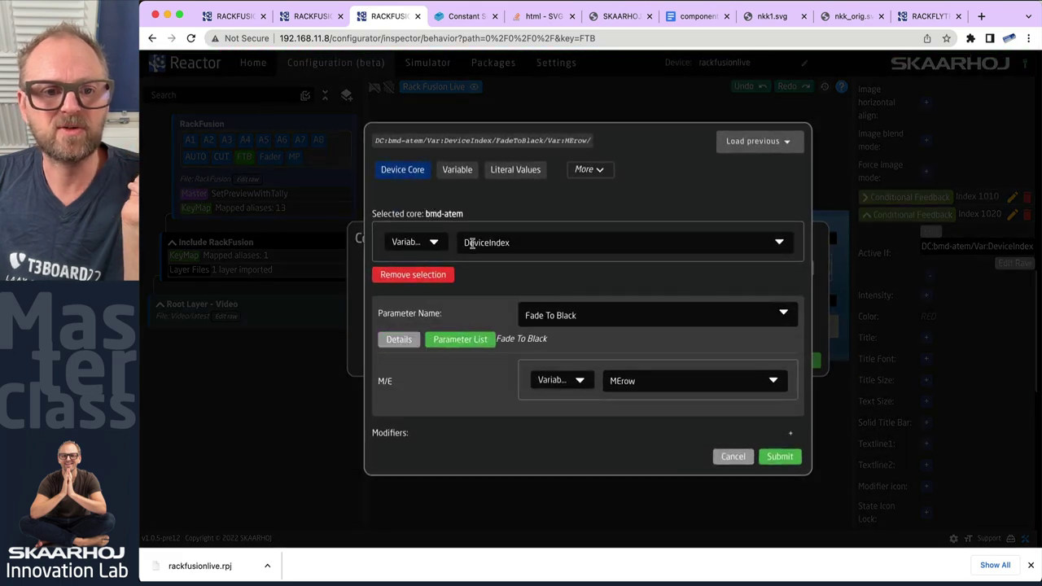
pyautogui.click(432, 241)
pyautogui.click(426, 261)
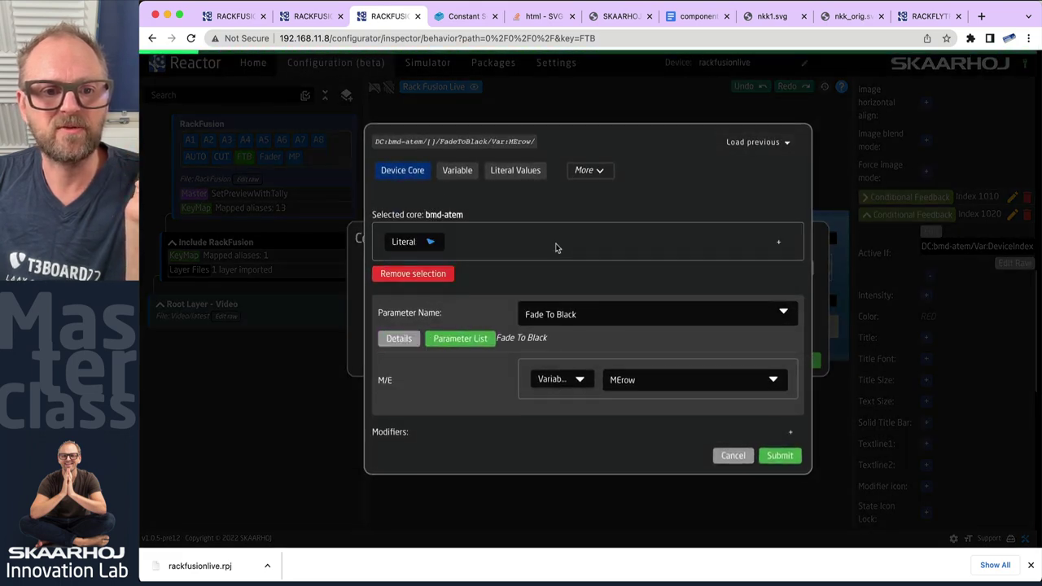
pyautogui.write('1')
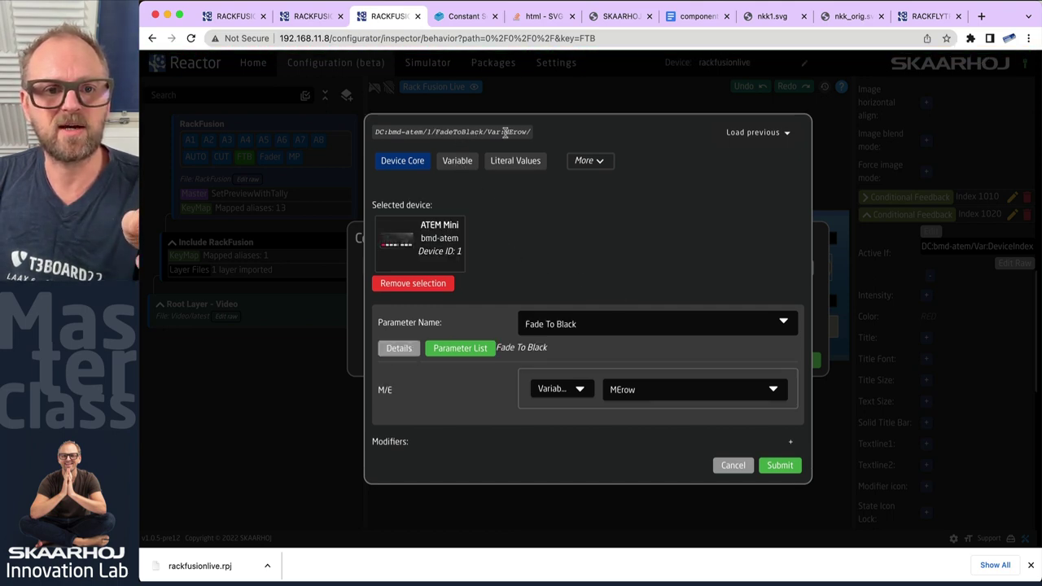
# Step: Replace that statement's MErow variable with literal M/E 1 and submit the condition DC:bmd-atem/1/FadeToBlack/1/ == 2
pyautogui.click(558, 389)
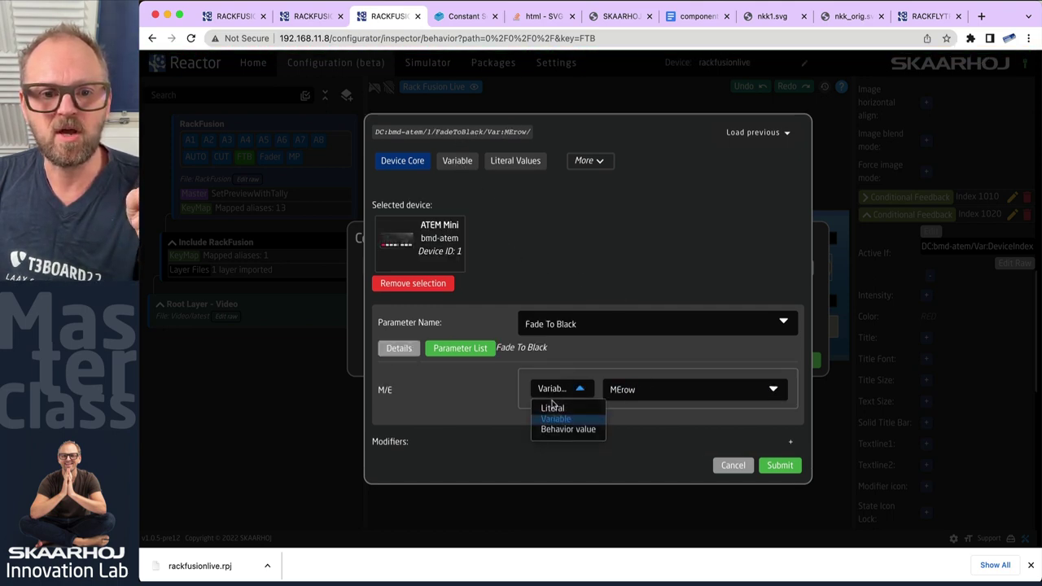
pyautogui.click(569, 406)
pyautogui.click(776, 393)
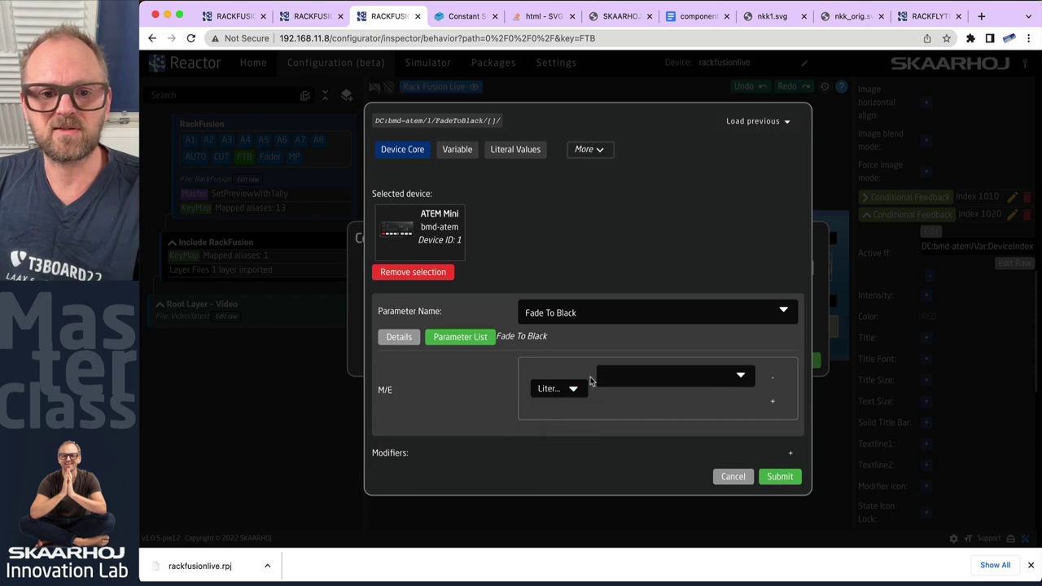
pyautogui.click(783, 477)
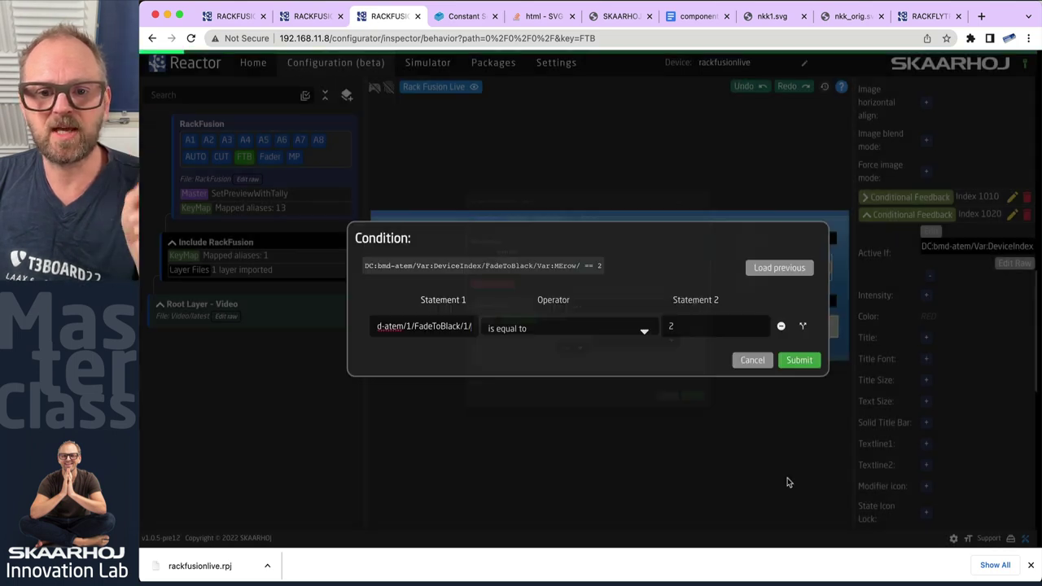
pyautogui.click(799, 361)
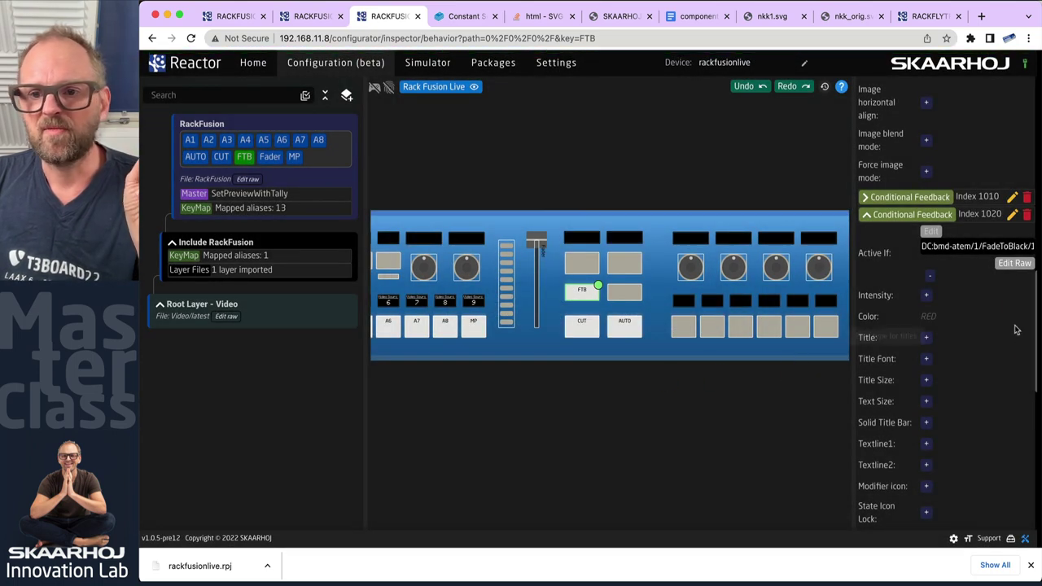
# Step: Review the Active If conditions of Conditional Feedback Index 1010 and Index 1020, and collapse both entries
pyautogui.click(866, 217)
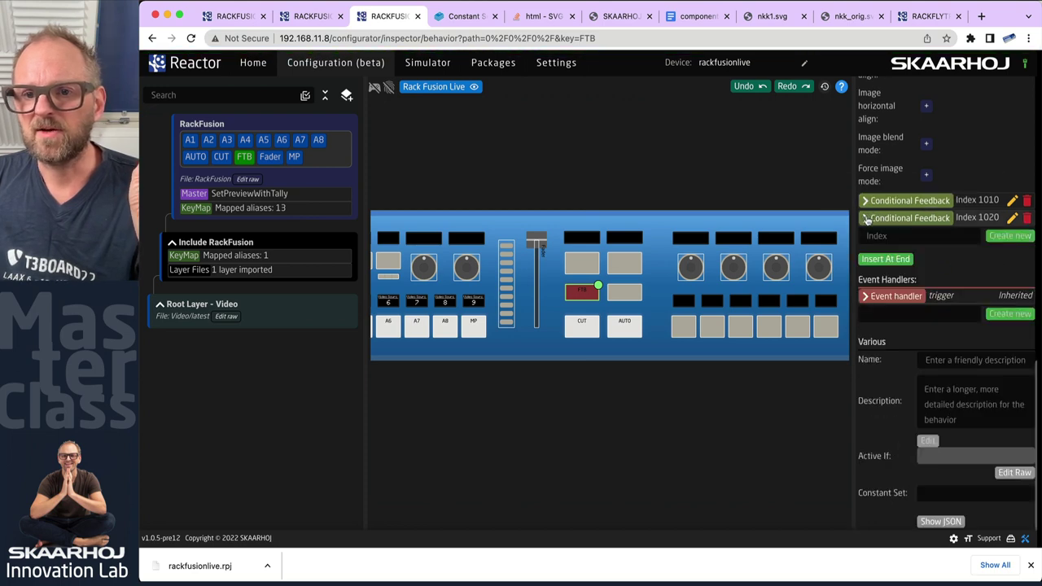
pyautogui.click(866, 218)
pyautogui.click(1026, 196)
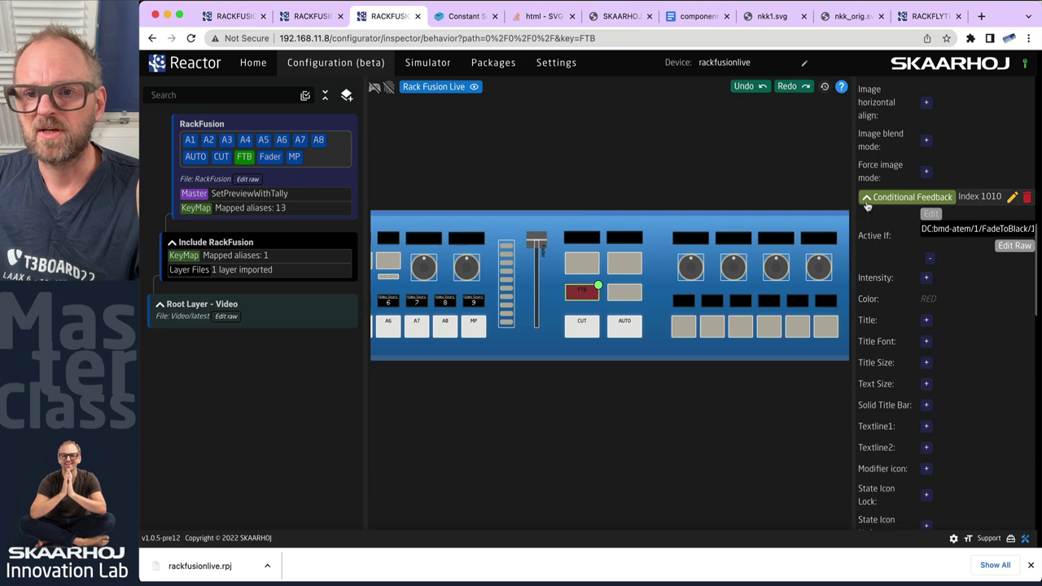
pyautogui.click(865, 217)
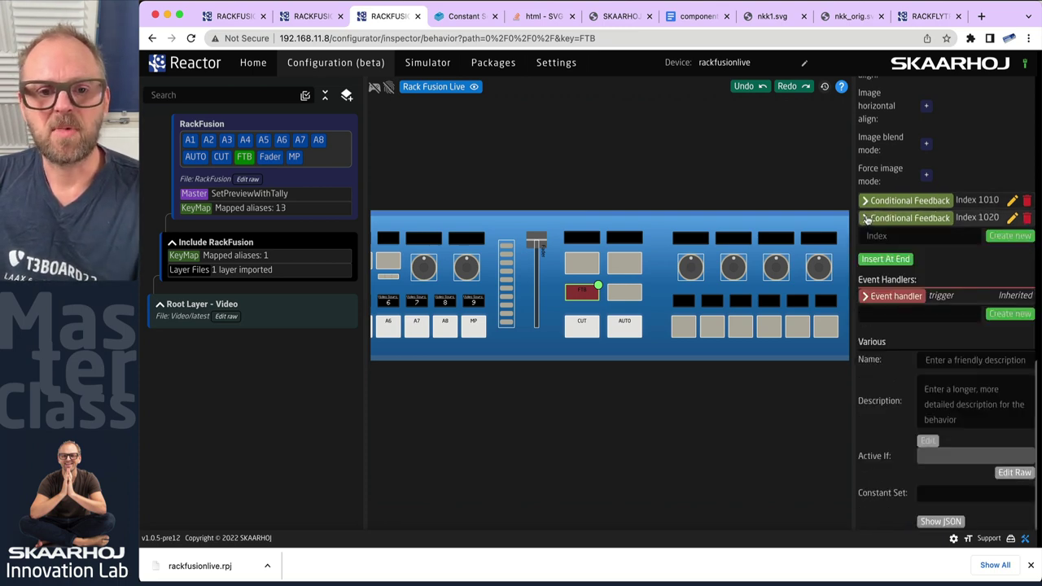
# Step: Toggle Fade to Black in ATEM Software Control and return to Reactor to check the FTB button's colour feedback
pyautogui.press('super+Tab')
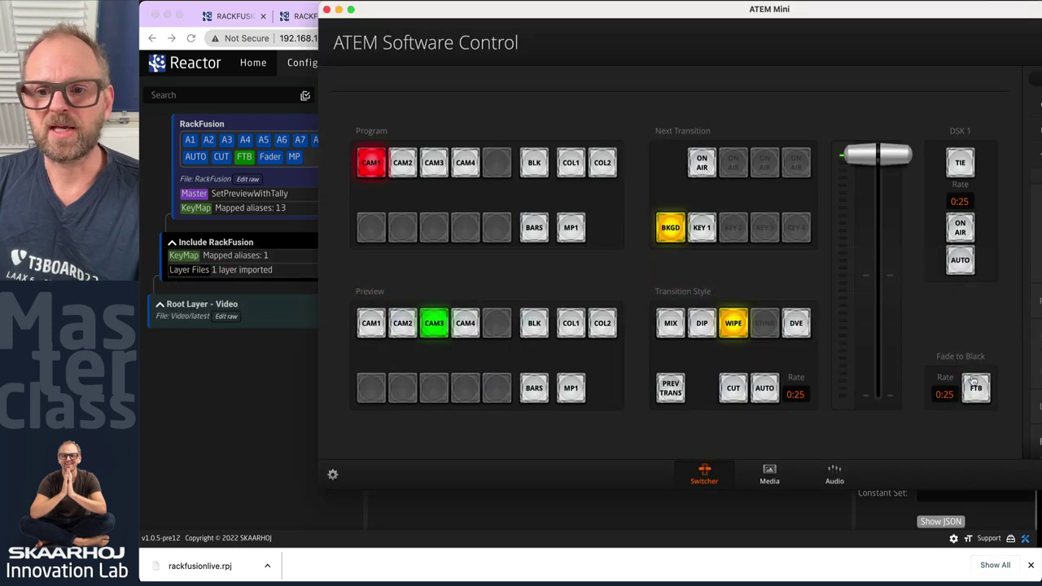
pyautogui.press('super+Tab')
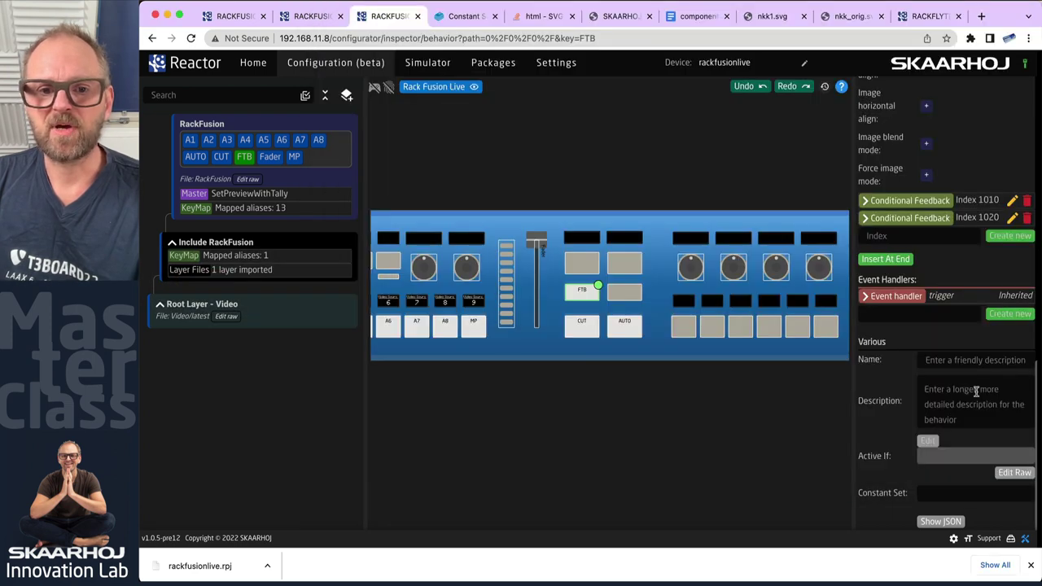
pyautogui.press('super+Tab')
pyautogui.press('super+Tab')
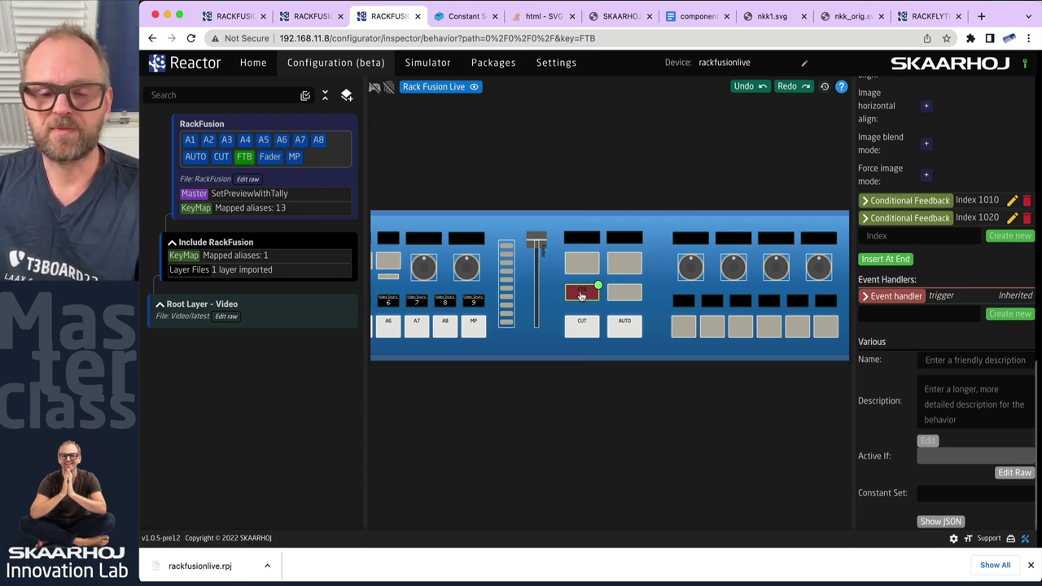
# Step: Examine FTB's Conditional Feedback entries at Index 1020, 1010 and 10, and collapse them all
pyautogui.click(866, 217)
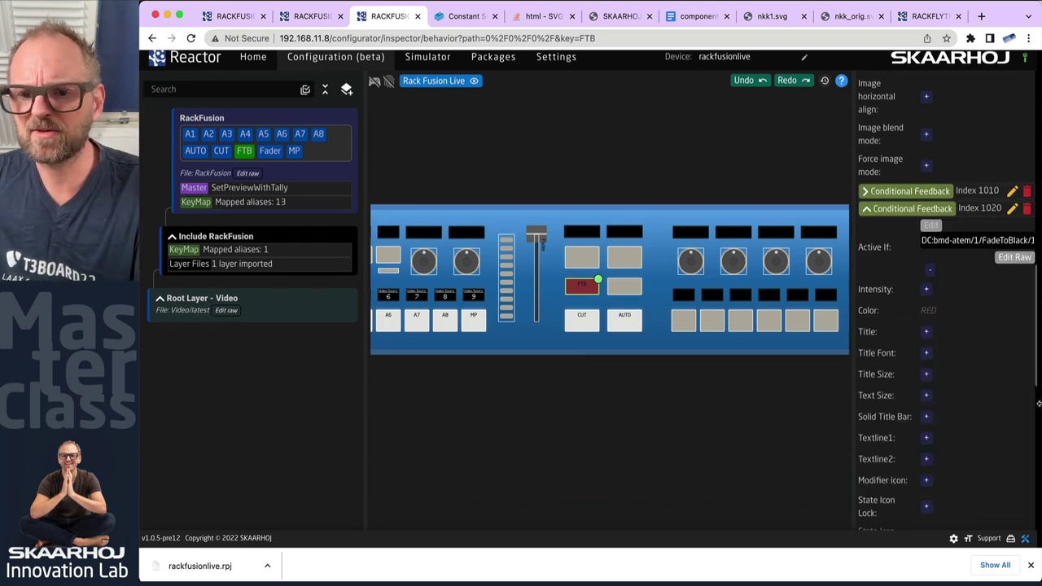
pyautogui.scroll(-2, 1017, 389)
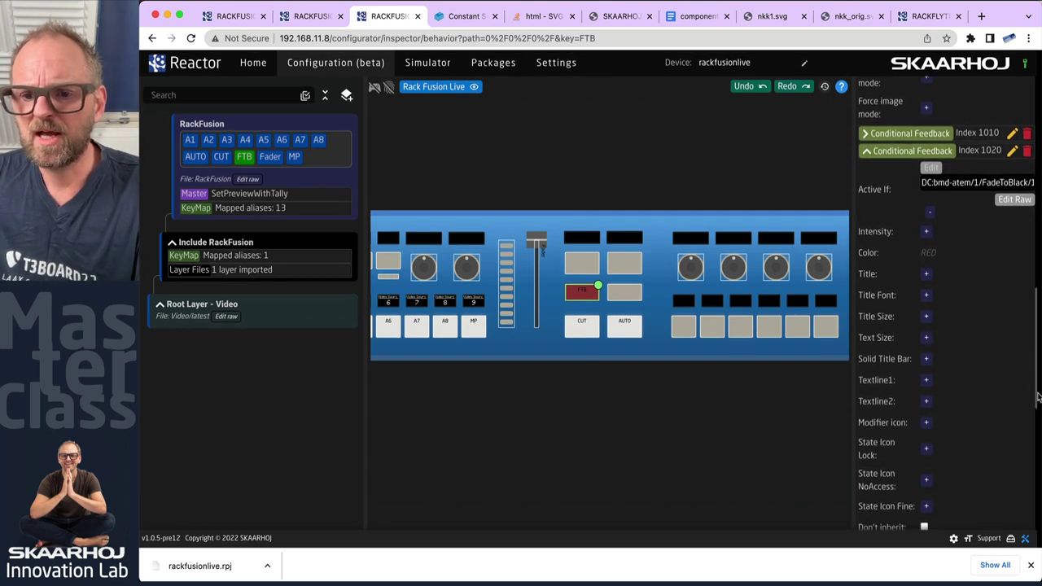
pyautogui.moveTo(1034, 391); pyautogui.dragTo(1037, 340)
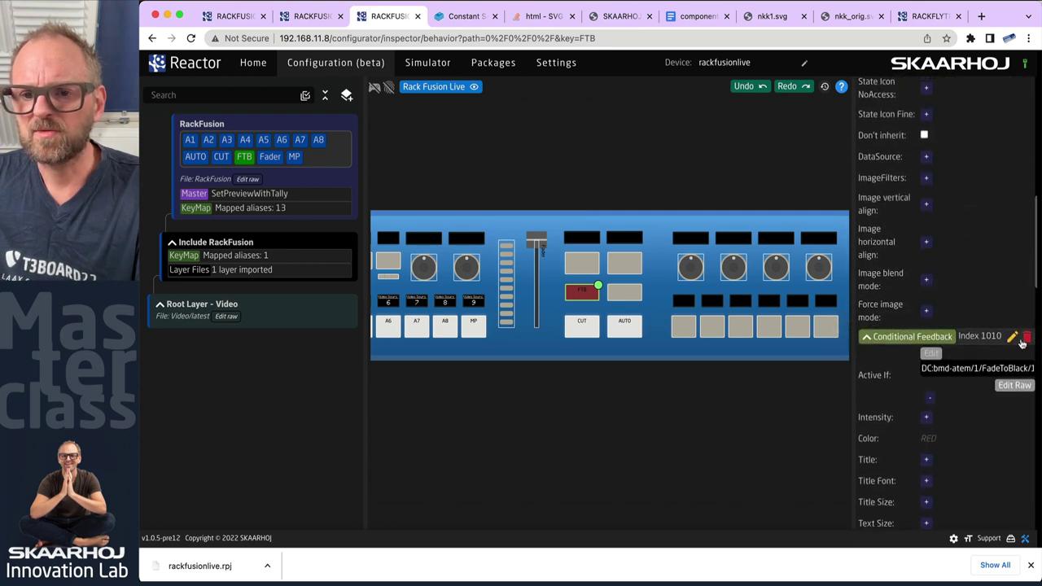
pyautogui.moveTo(1036, 283); pyautogui.dragTo(1034, 370)
pyautogui.scroll(-5, 1033, 370)
pyautogui.scroll(3, 984, 295)
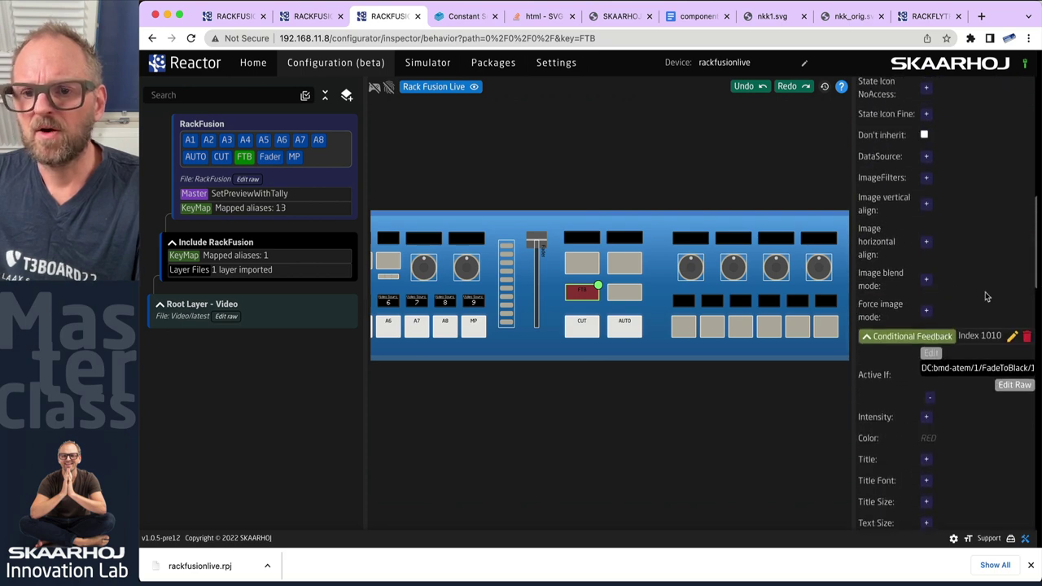
pyautogui.click(867, 340)
pyautogui.click(867, 340)
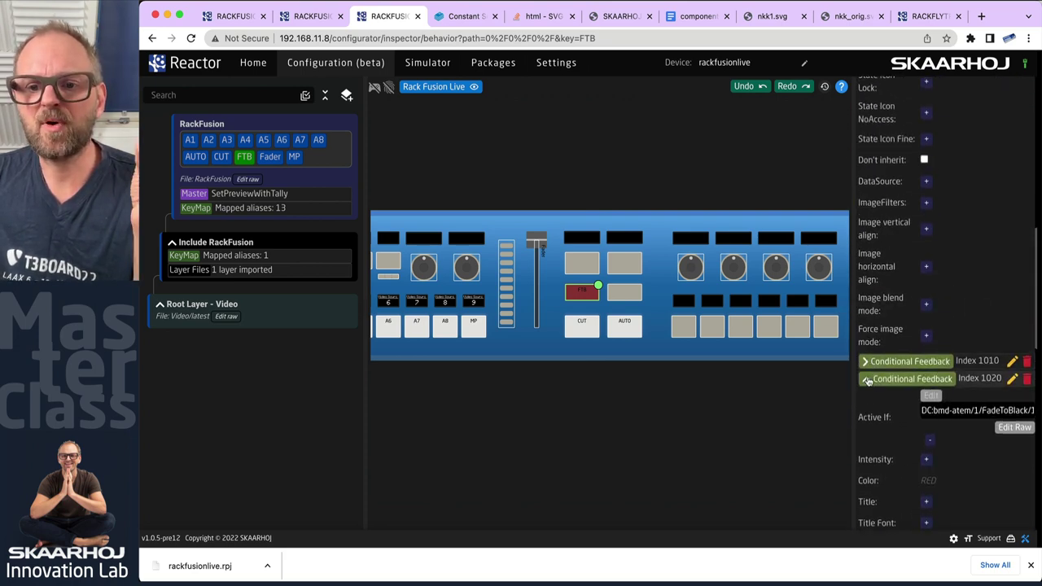
pyautogui.scroll(4, 876, 340)
pyautogui.scroll(2, 876, 340)
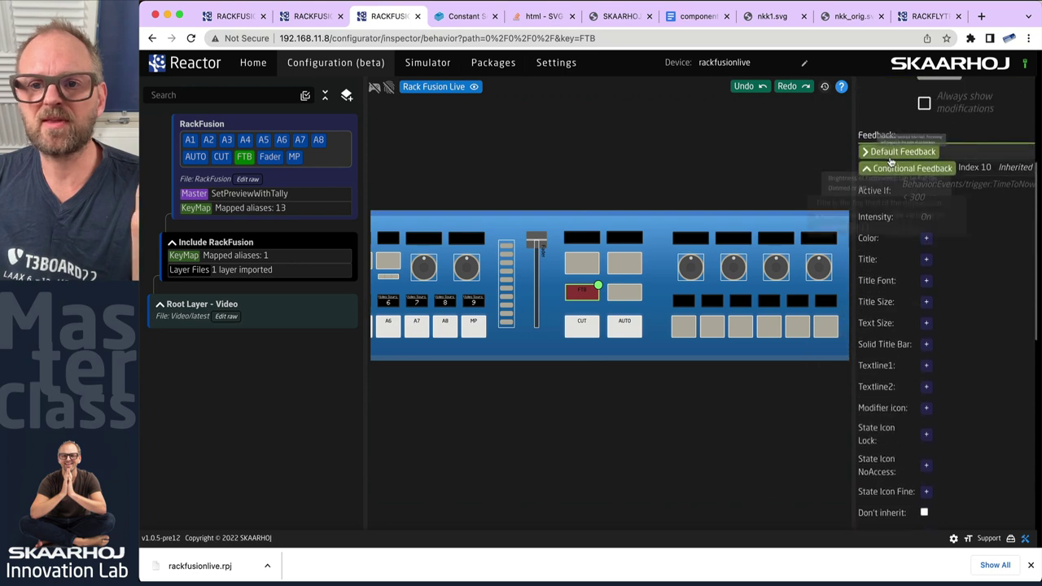
pyautogui.click(866, 169)
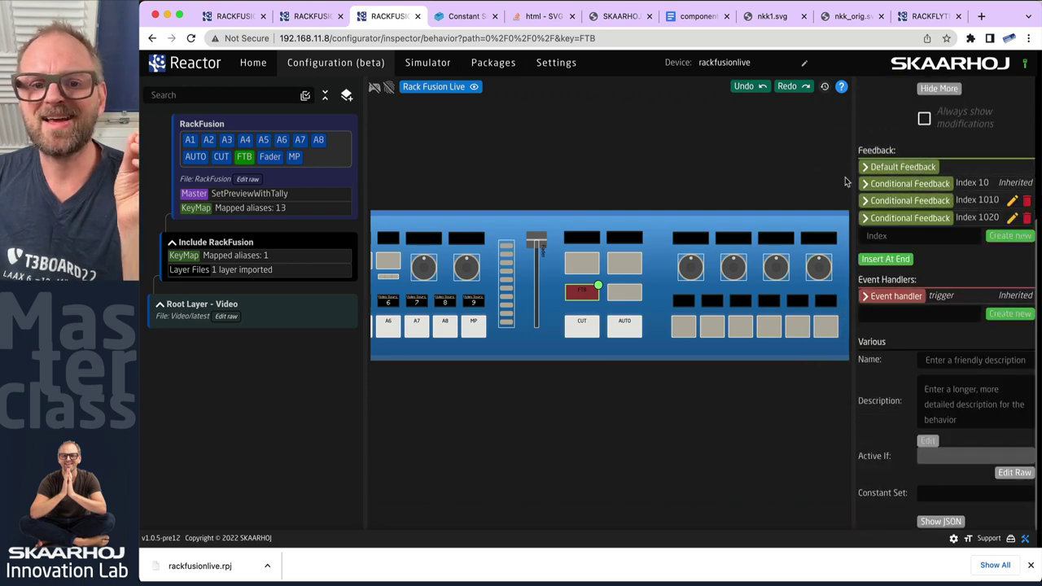
# Step: Enable interaction with the simulated RackFusion Live panel and test its FTB button and fader
pyautogui.click(581, 294)
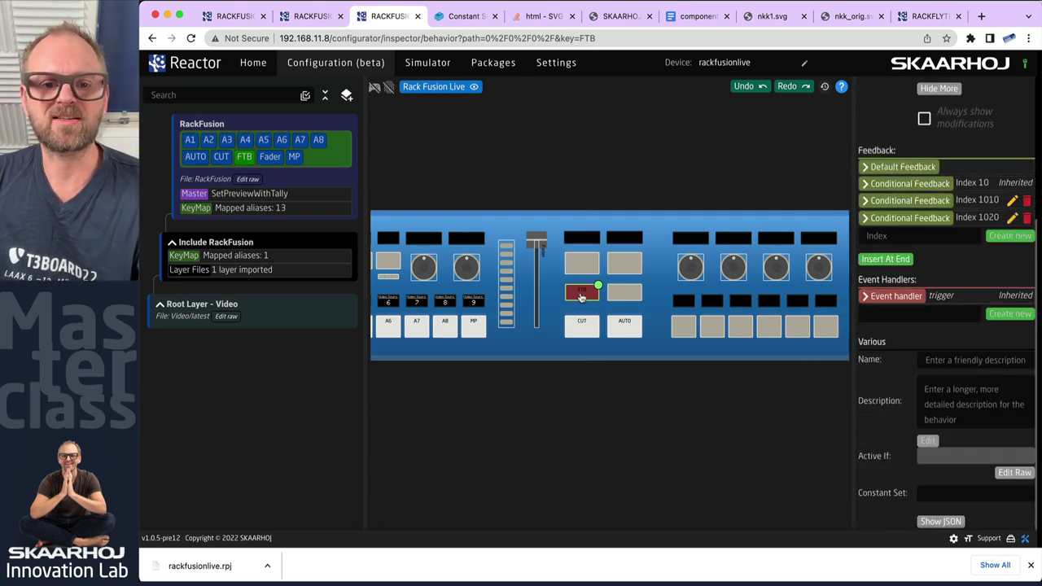
pyautogui.click(375, 87)
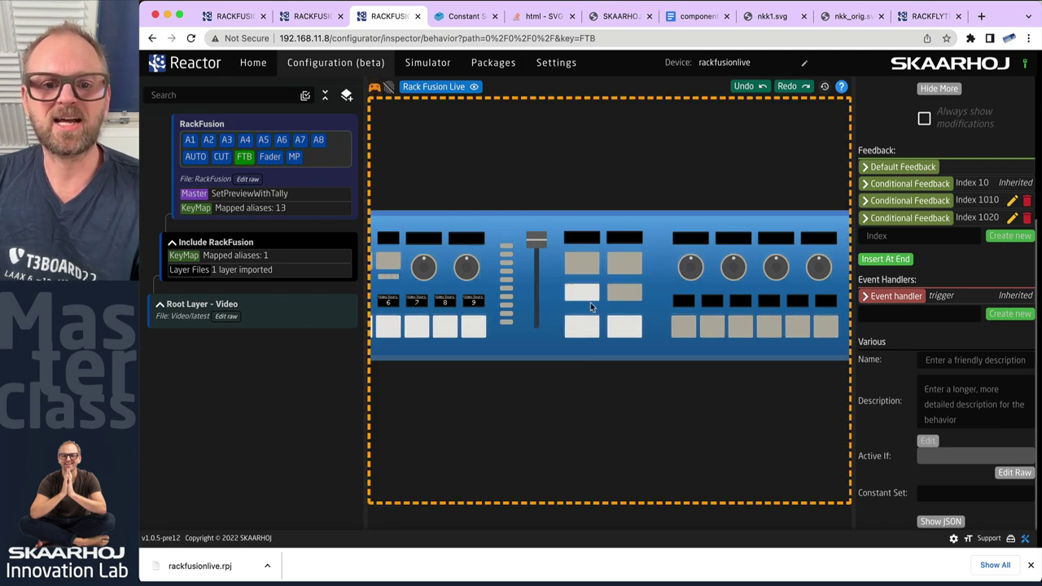
pyautogui.click(583, 294)
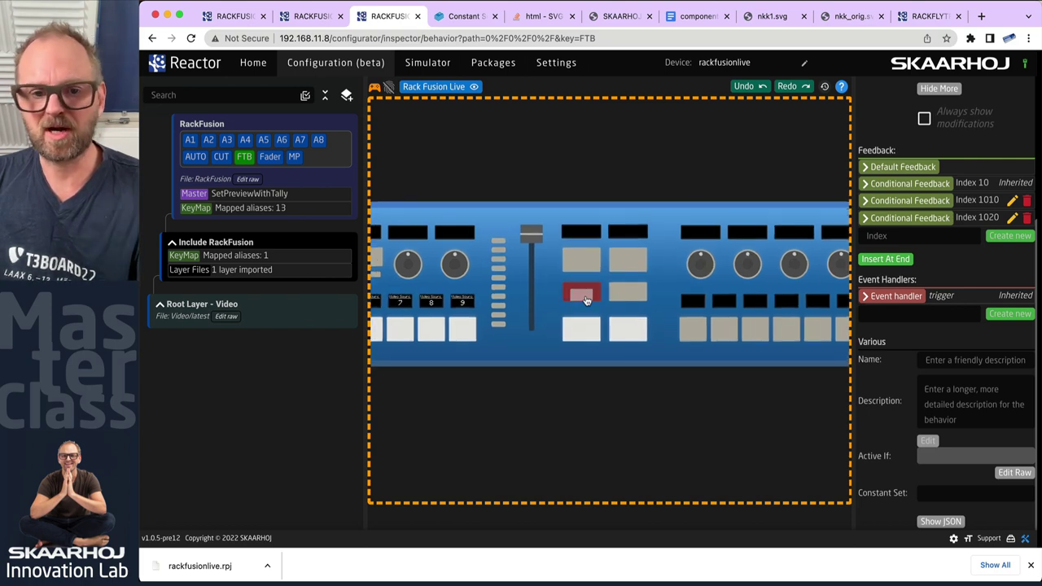
pyautogui.moveTo(531, 233); pyautogui.dragTo(530, 317)
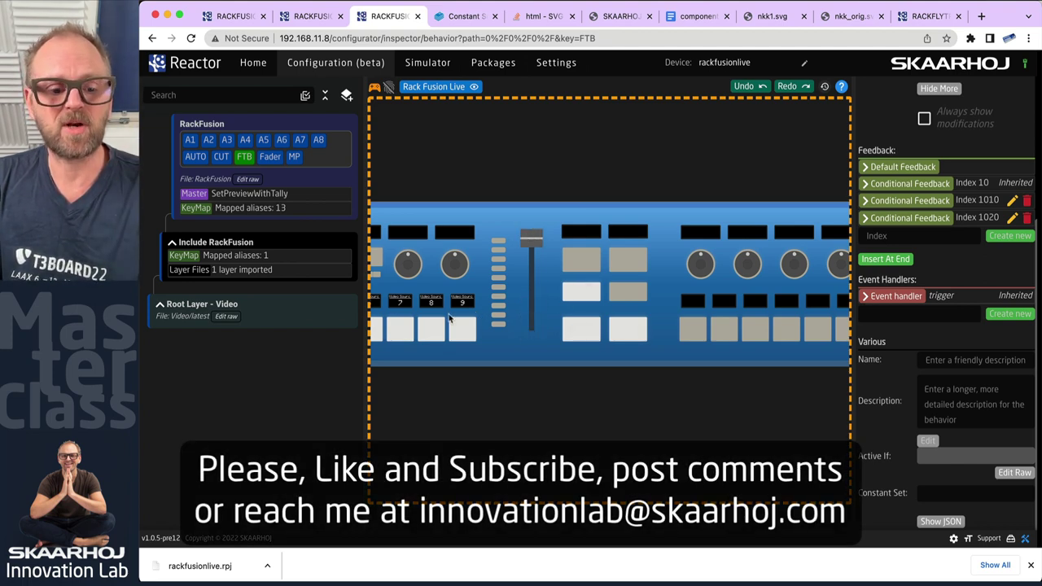
pyautogui.moveTo(449, 319); pyautogui.dragTo(694, 291)
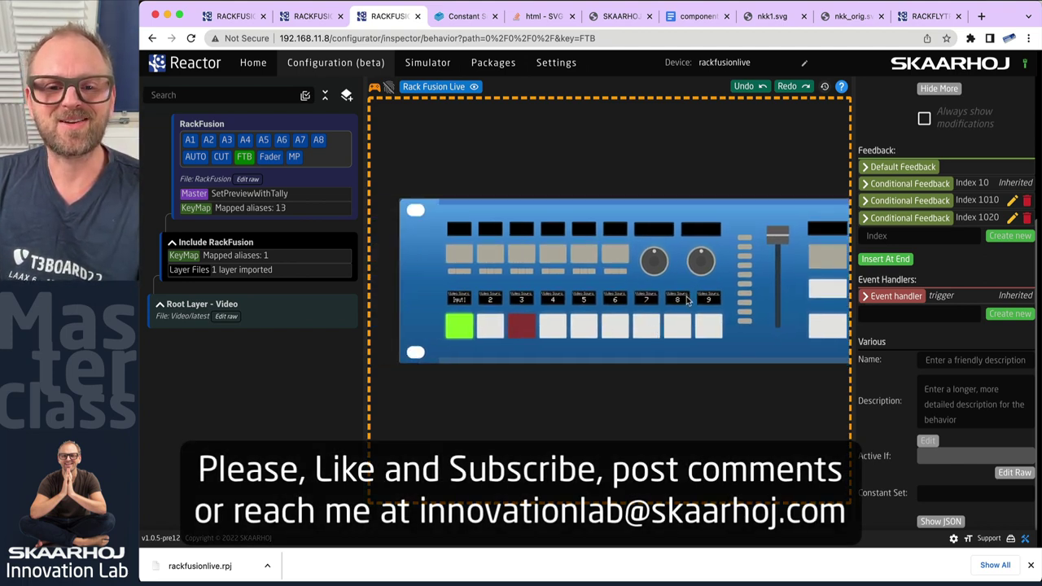